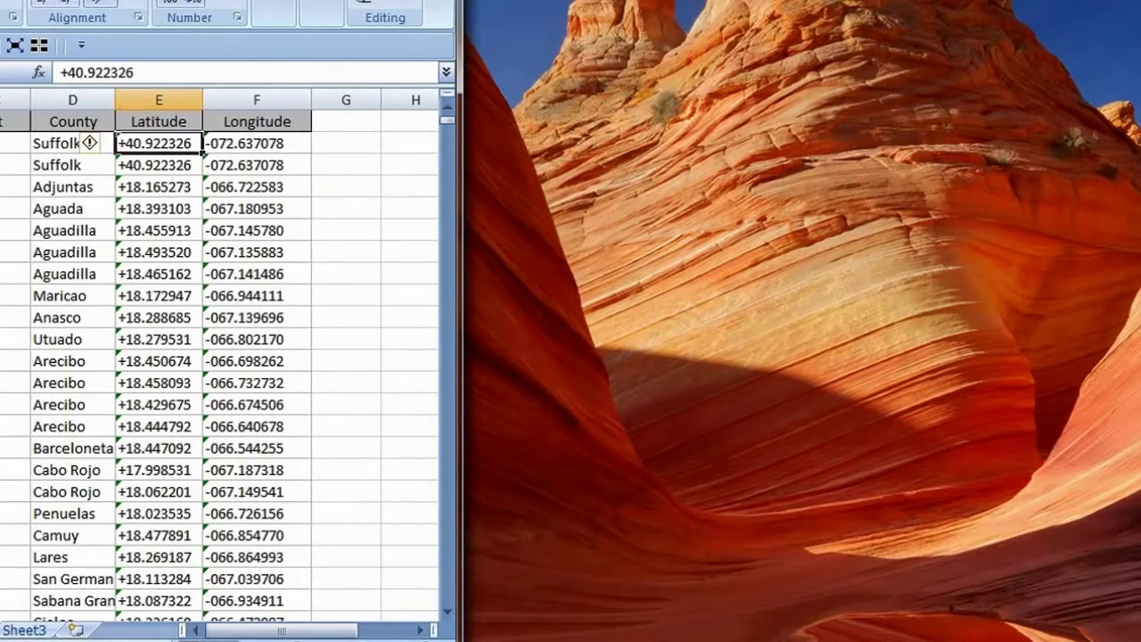
Select the Latitude and Longitude values from E2:F2 down to the last row and apply Convert to Number.
{"action": "mouse_move", "coordinate": [109, 148]}
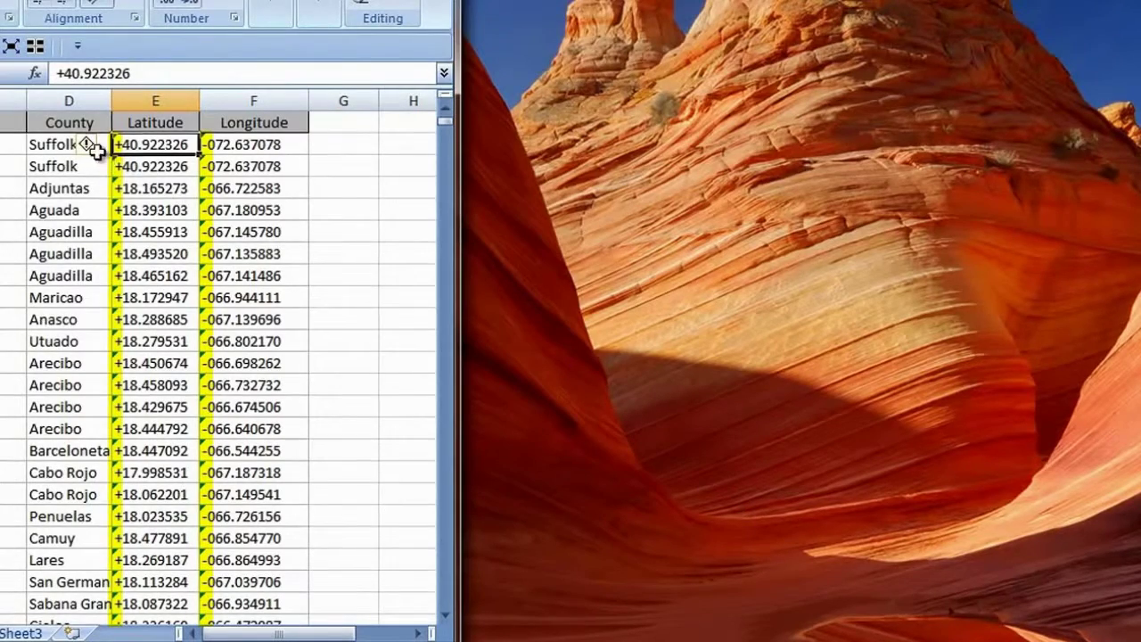
{"action": "mouse_move", "coordinate": [102, 153]}
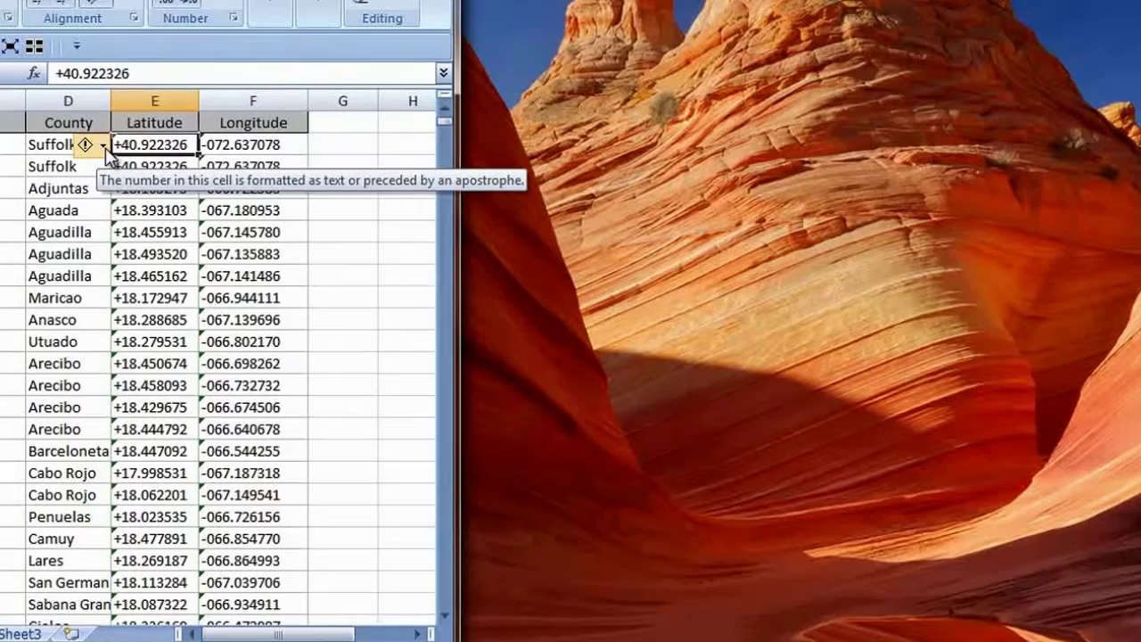
{"action": "left_click", "coordinate": [104, 146]}
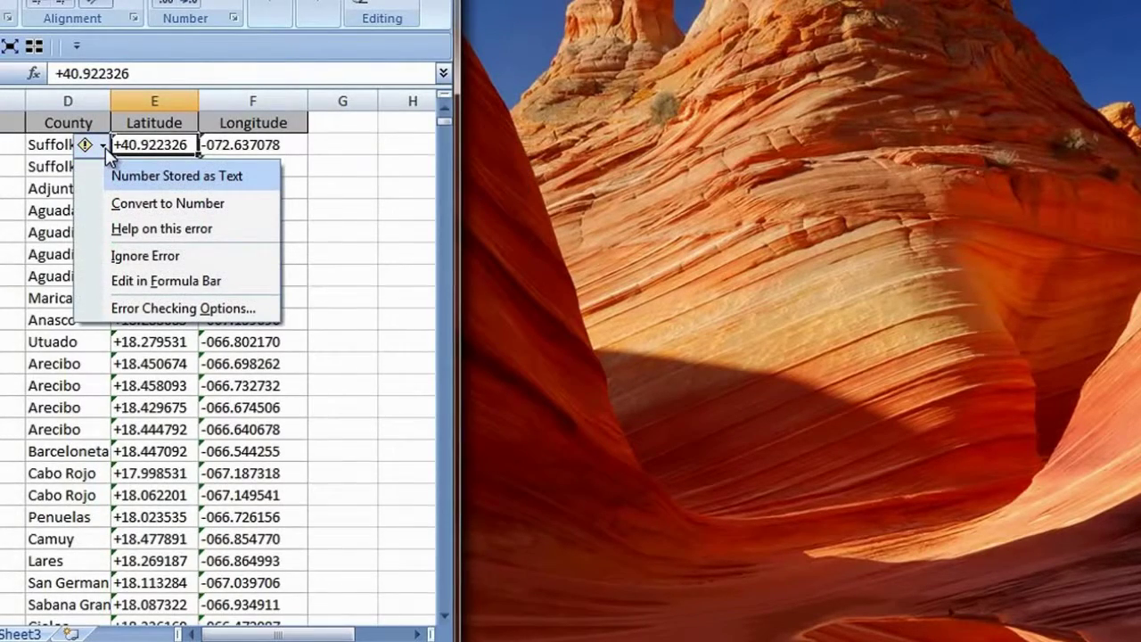
{"action": "left_click", "coordinate": [169, 142]}
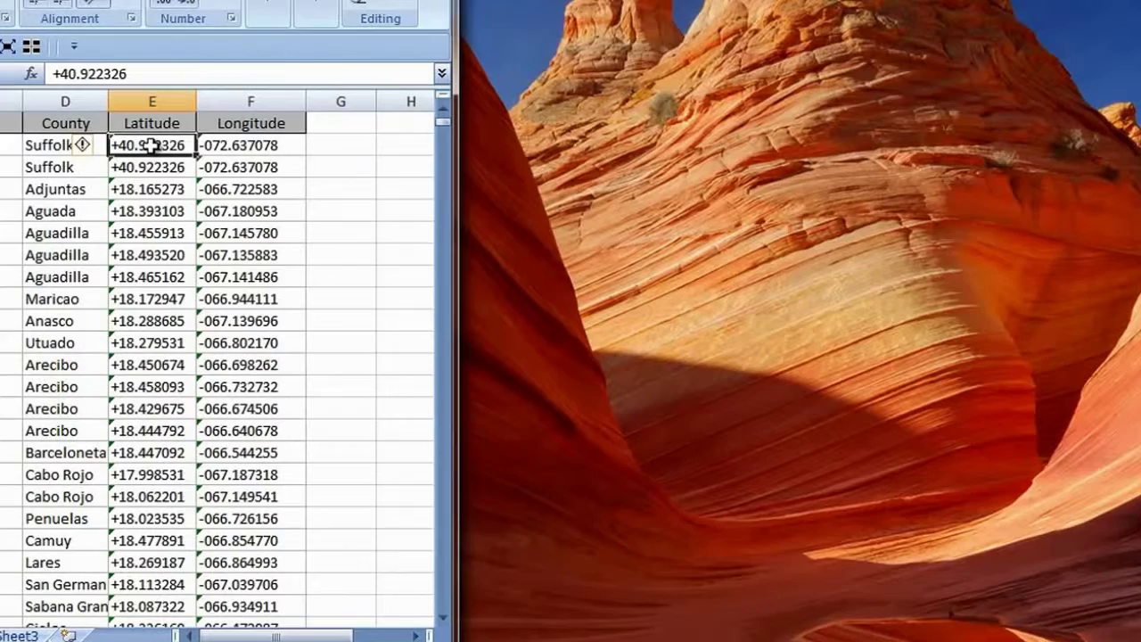
{"action": "key", "text": "shift+Right"}
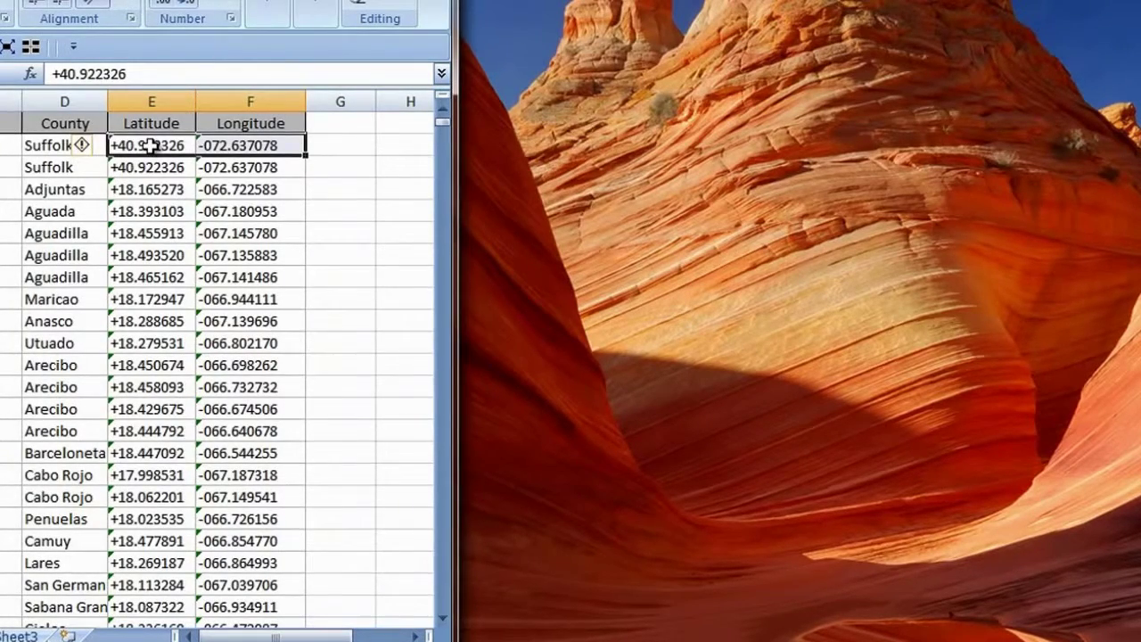
{"action": "key", "text": "ctrl+shift+Down"}
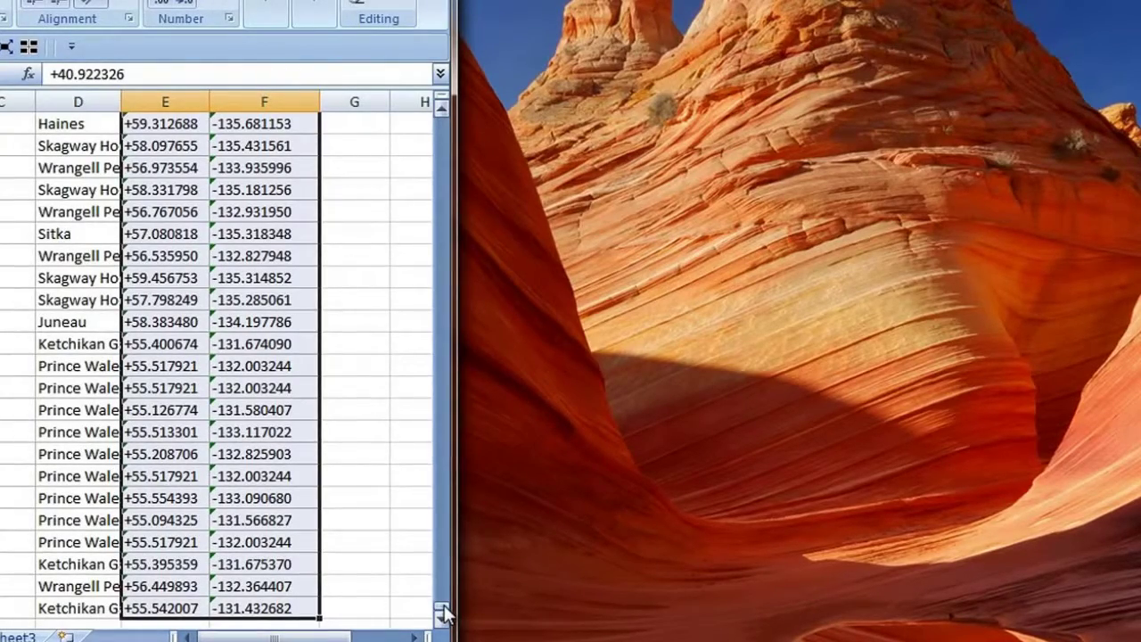
{"action": "left_click_drag", "start_coordinate": [443, 125], "coordinate": [411, 105]}
{"action": "left_click", "coordinate": [98, 146]}
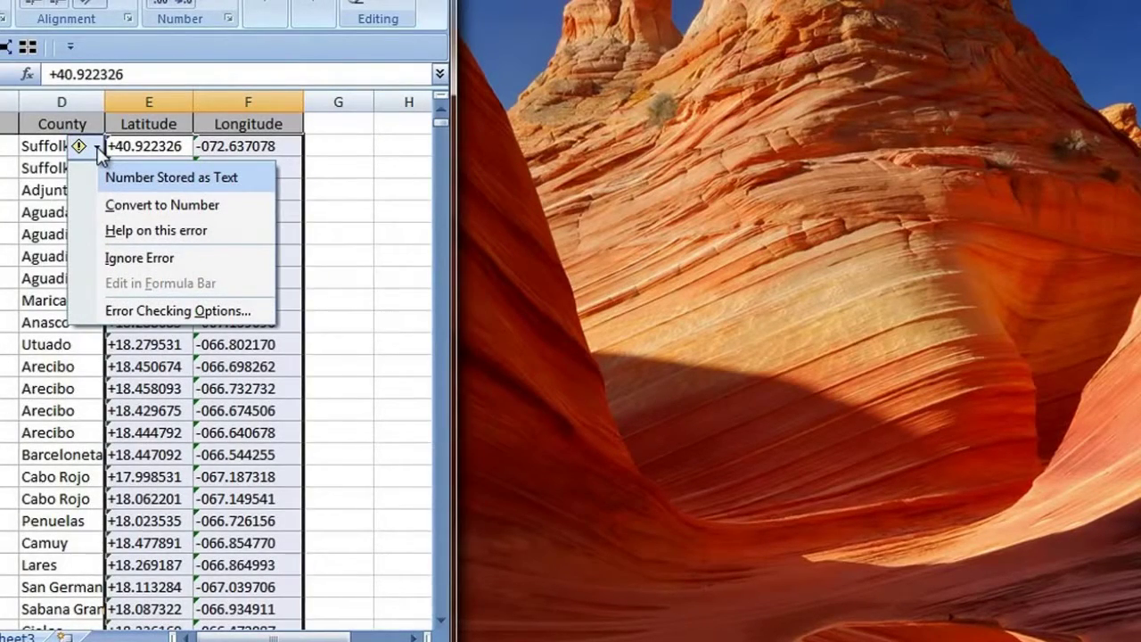
{"action": "left_click", "coordinate": [160, 207]}
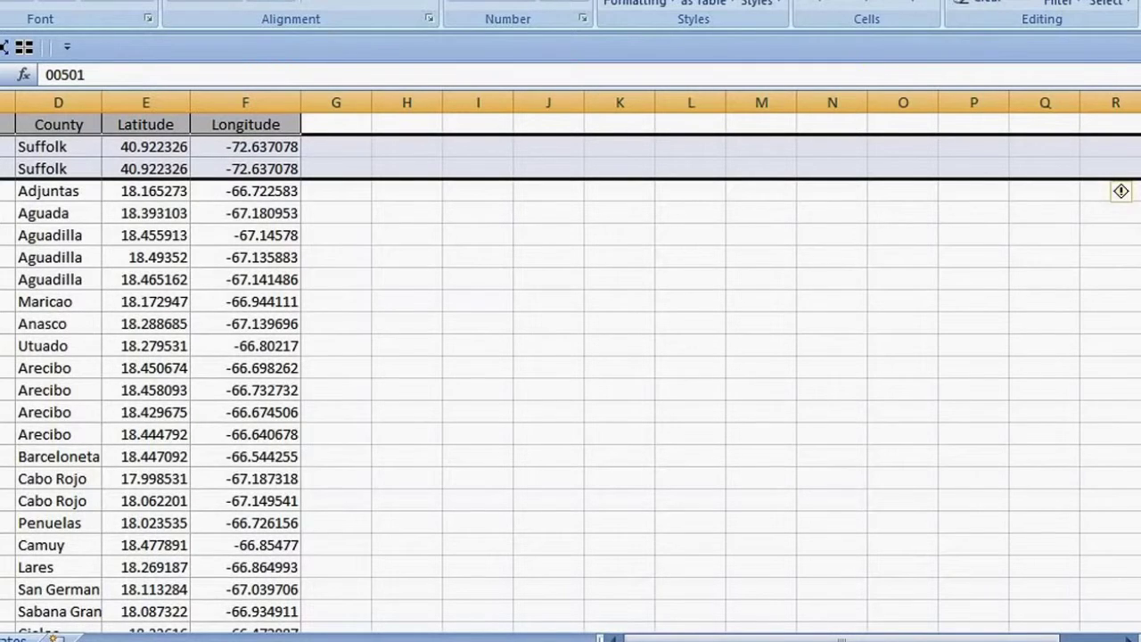
On the airport sheet, enter the heading Zip in E1 and begin =VLOOKUP( in E2.
{"action": "key", "text": "ctrl+Page_Down"}
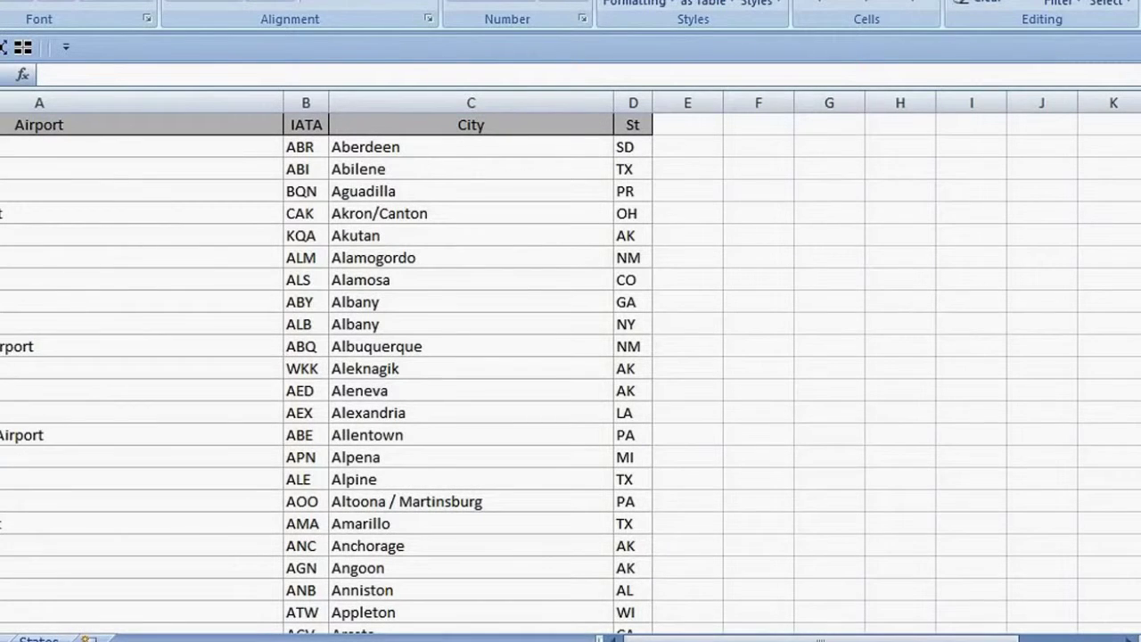
{"action": "left_click", "coordinate": [698, 122]}
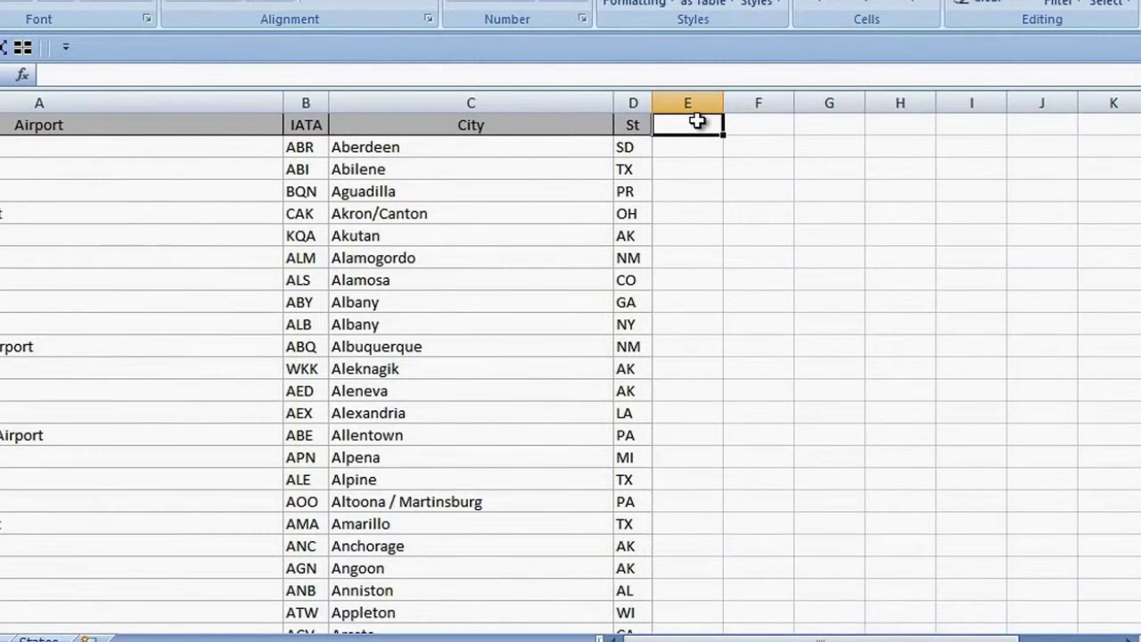
{"action": "type", "text": "Zip"}
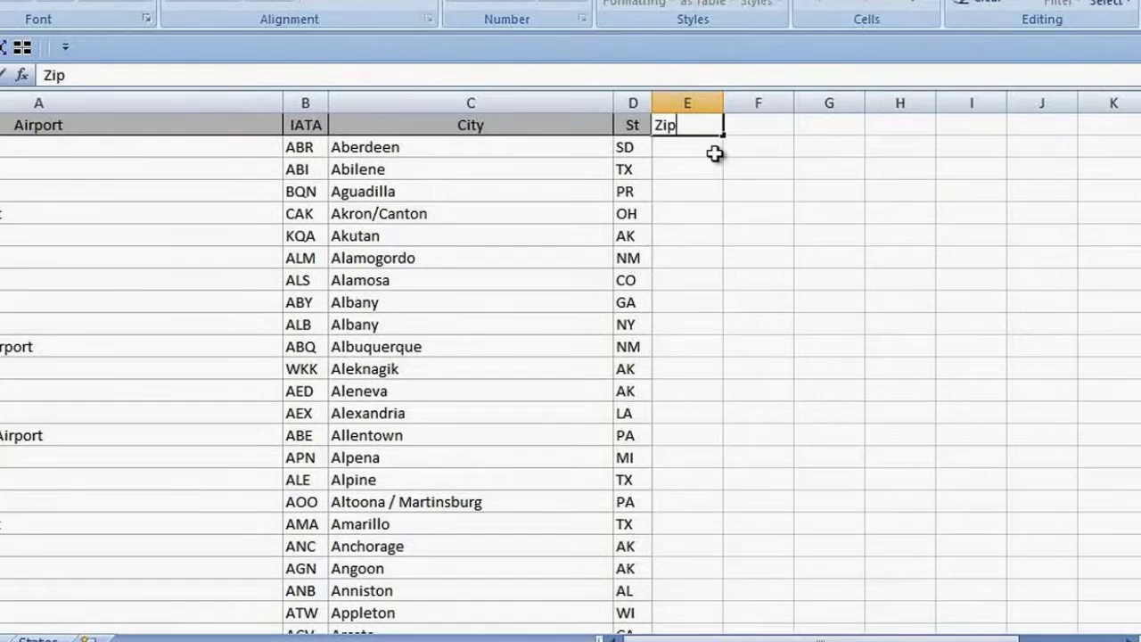
{"action": "key", "text": "Return"}
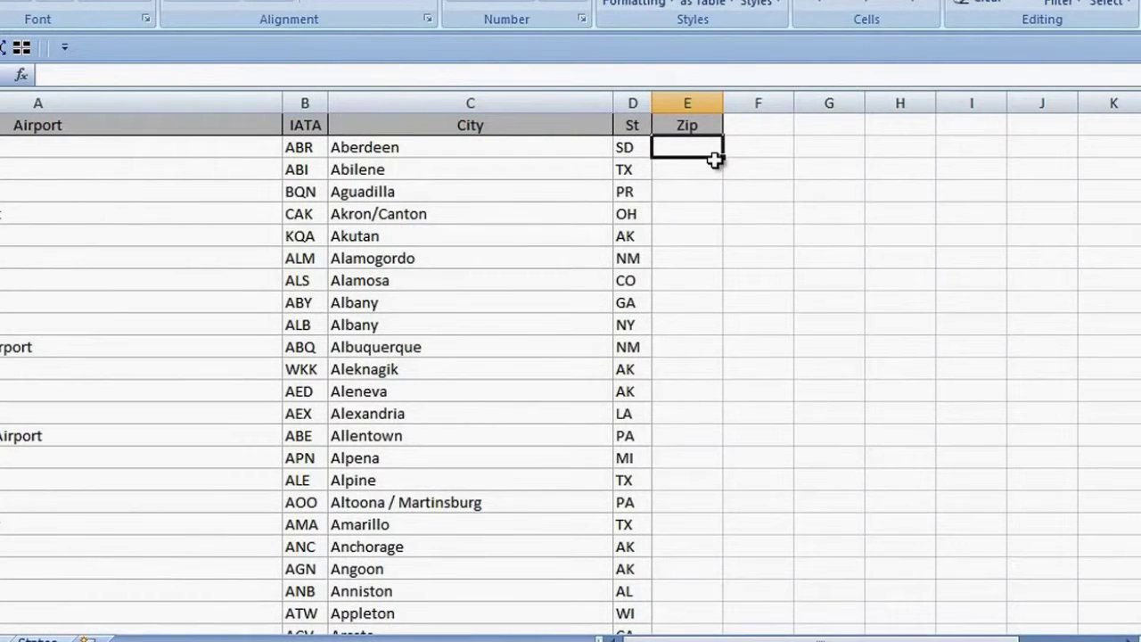
{"action": "type", "text": "=VL"}
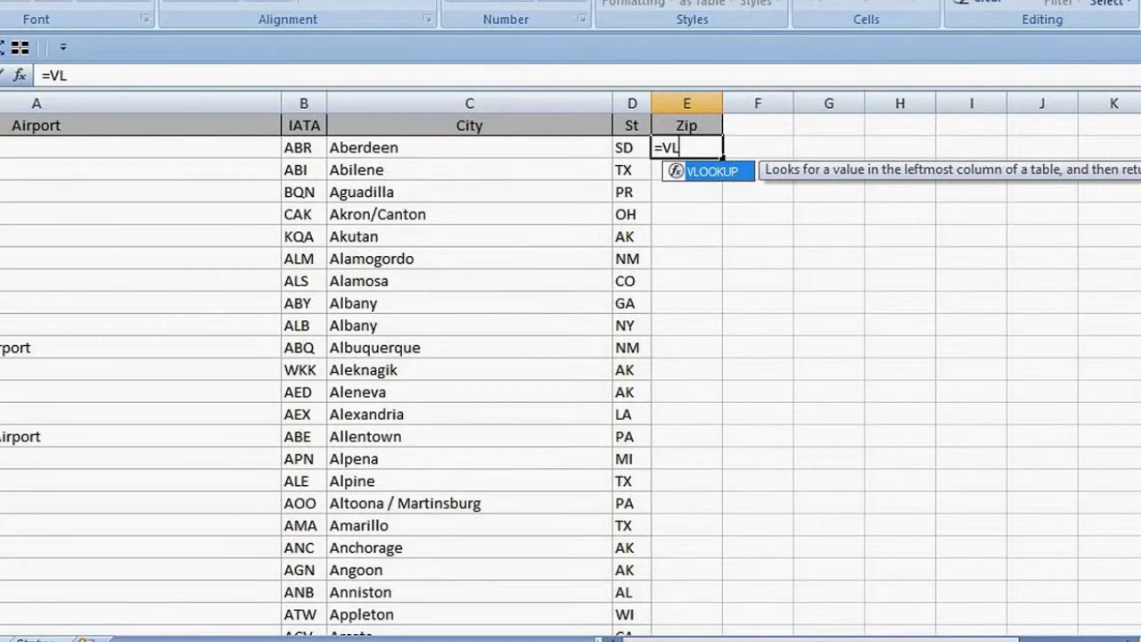
{"action": "key", "text": "Tab"}
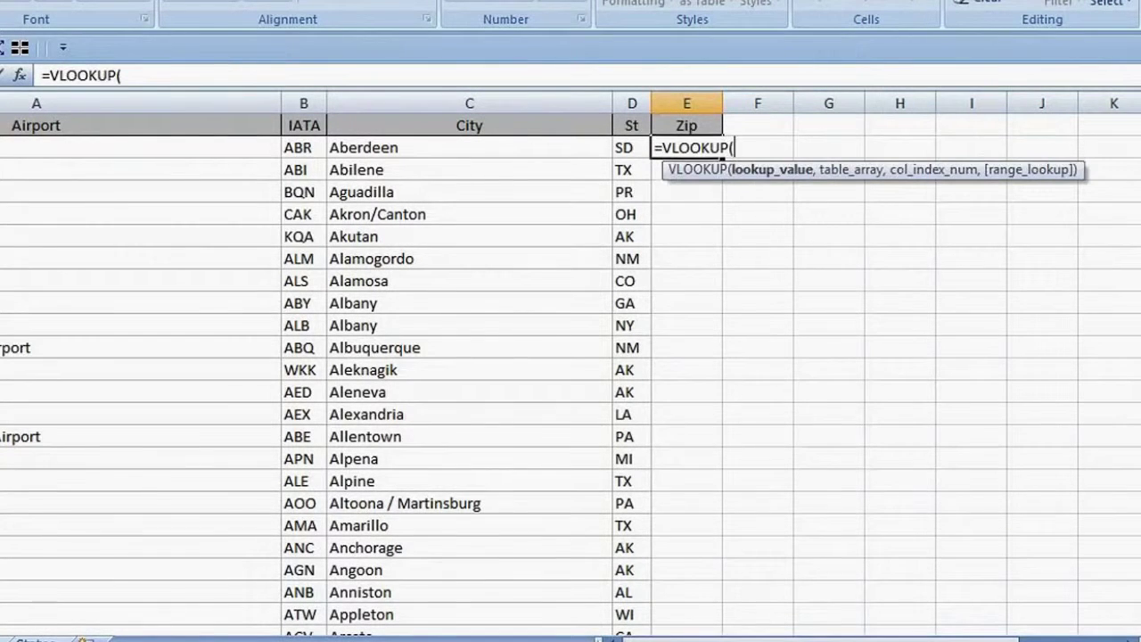
In the VLOOKUP argument form, set Lookup_value to D2 & C2.
{"action": "left_click", "coordinate": [20, 77]}
{"action": "left_click_drag", "start_coordinate": [598, 200], "coordinate": [524, 221]}
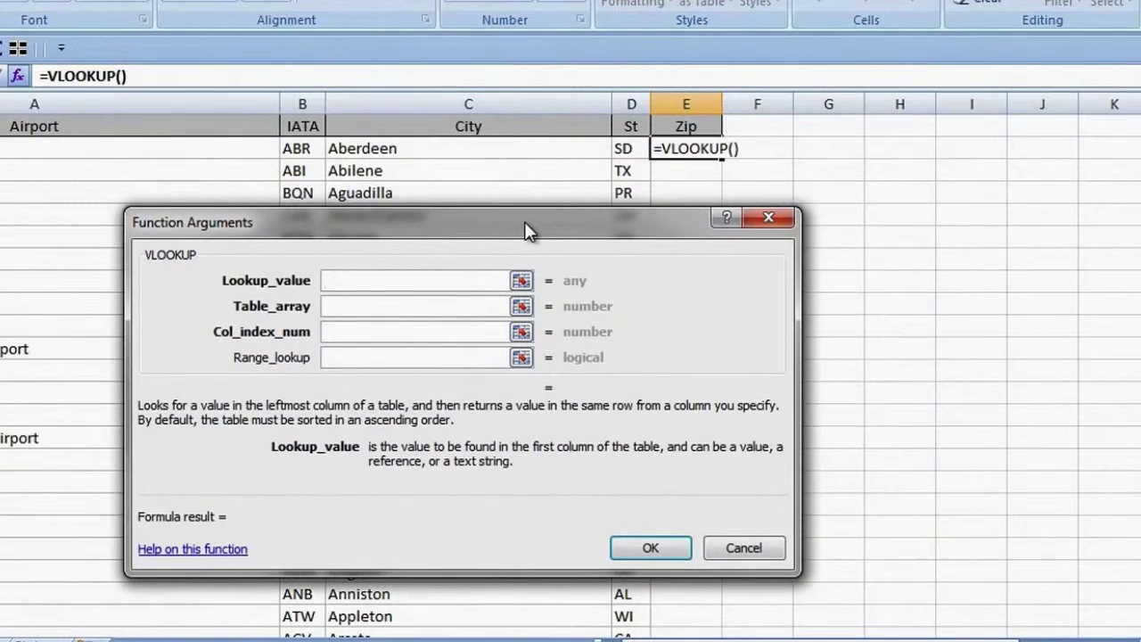
{"action": "left_click", "coordinate": [633, 148]}
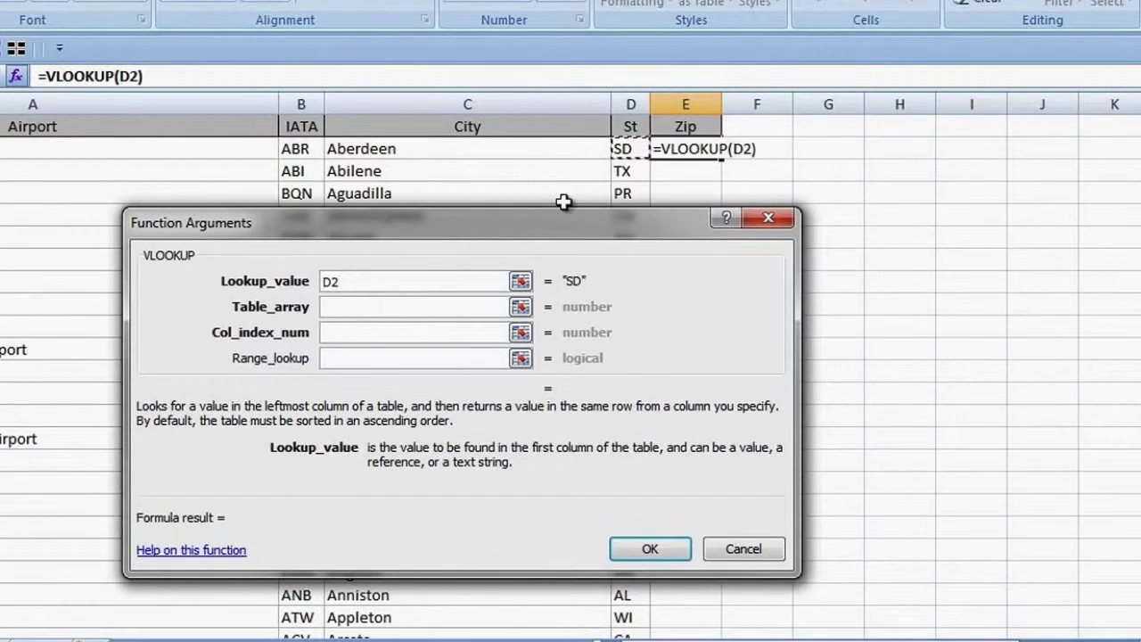
{"action": "left_click", "coordinate": [425, 282]}
{"action": "type", "text": "&"}
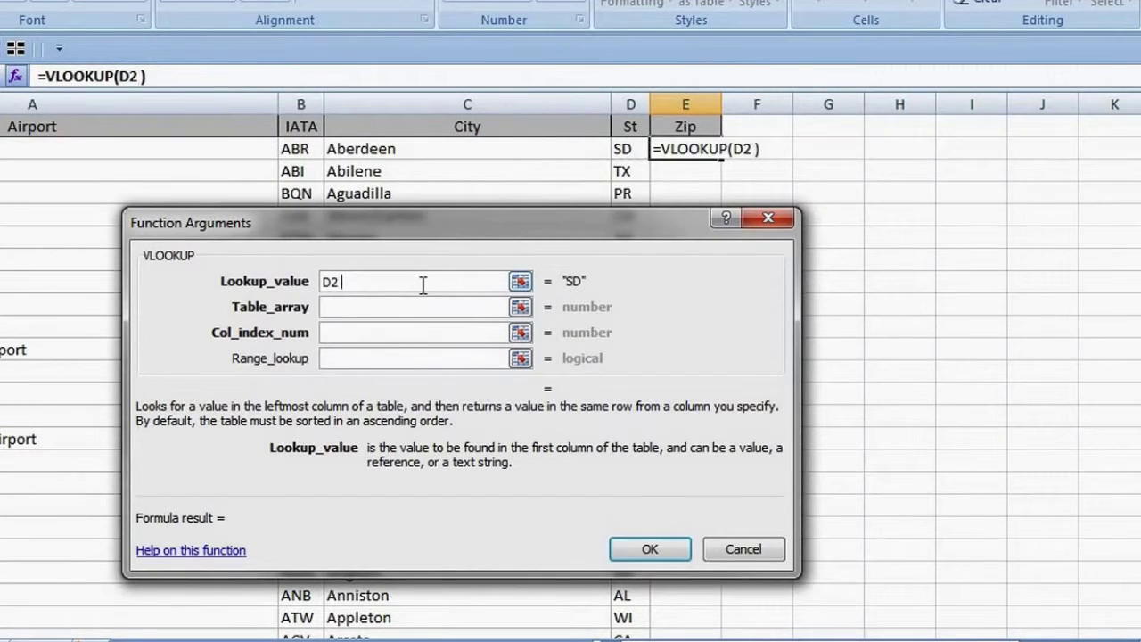
{"action": "left_click", "coordinate": [471, 151]}
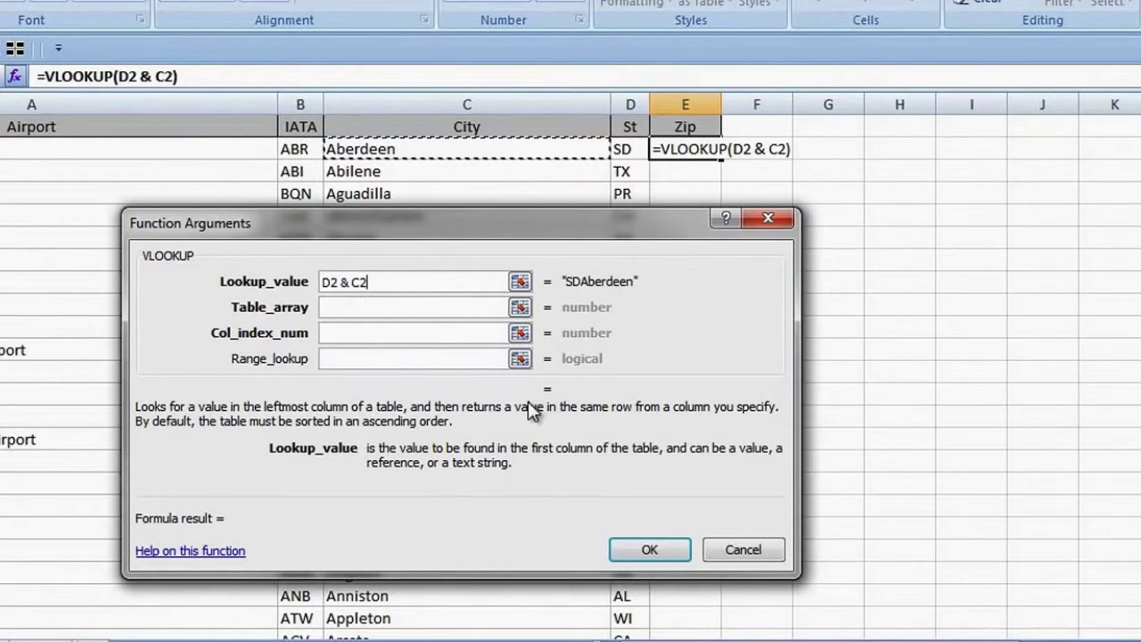
{"action": "key", "text": "Tab"}
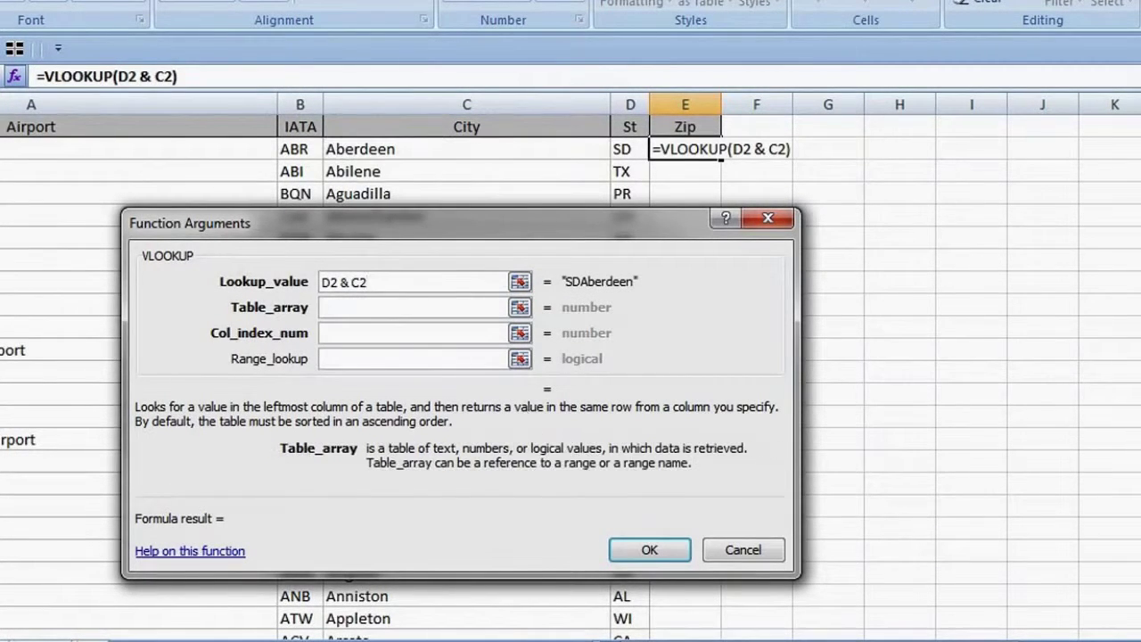
Set Table_array to Zips_US!A2:G42767 and Col_index_num to 2, then confirm the formula.
{"action": "key", "text": "ctrl+Page_Down"}
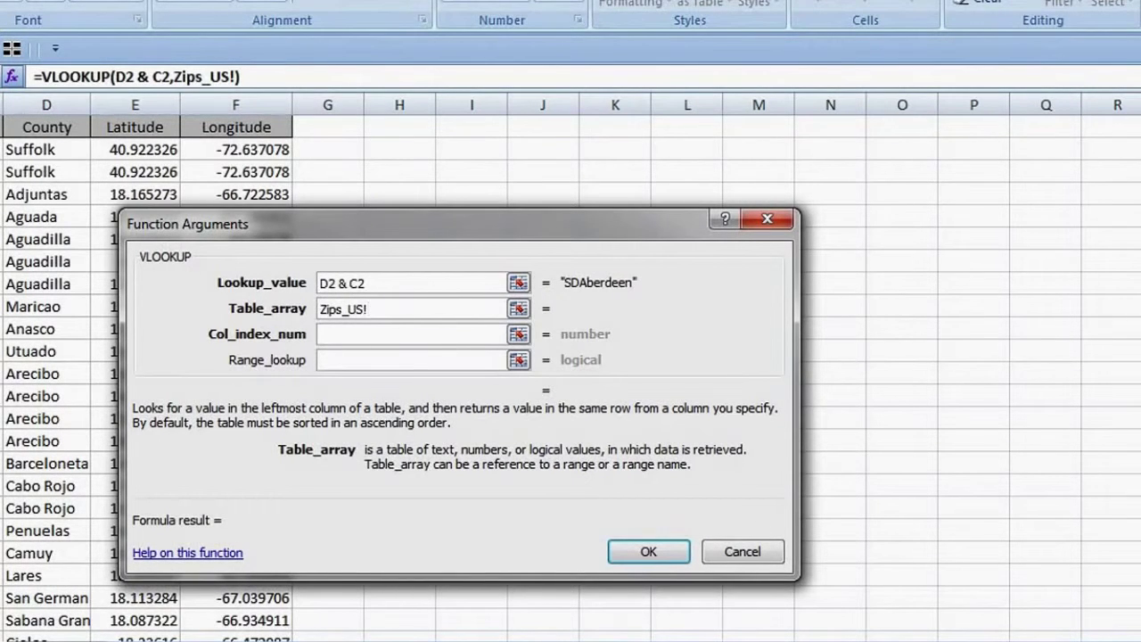
{"action": "type", "text": "A2"}
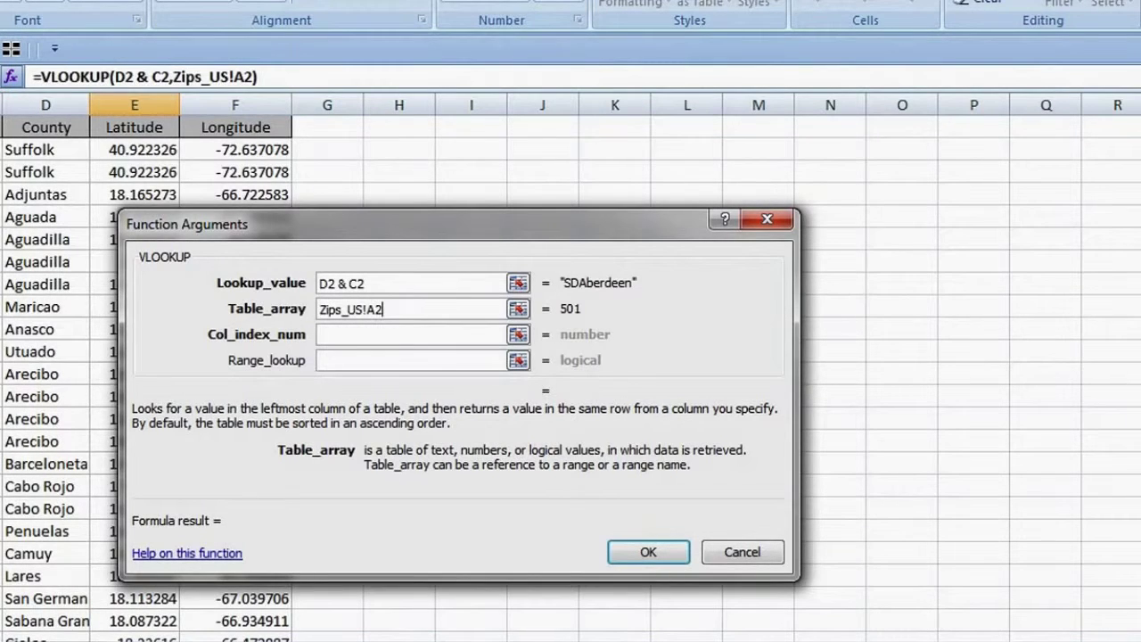
{"action": "left_click", "coordinate": [341, 150], "text": "shift"}
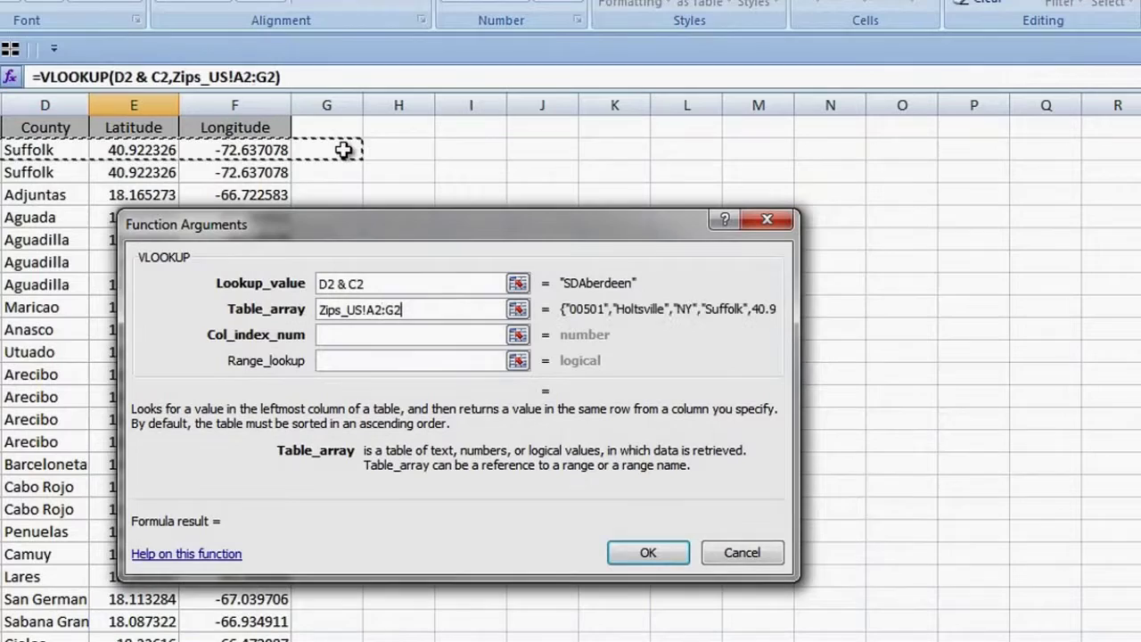
{"action": "key", "text": "ctrl+shift+Down"}
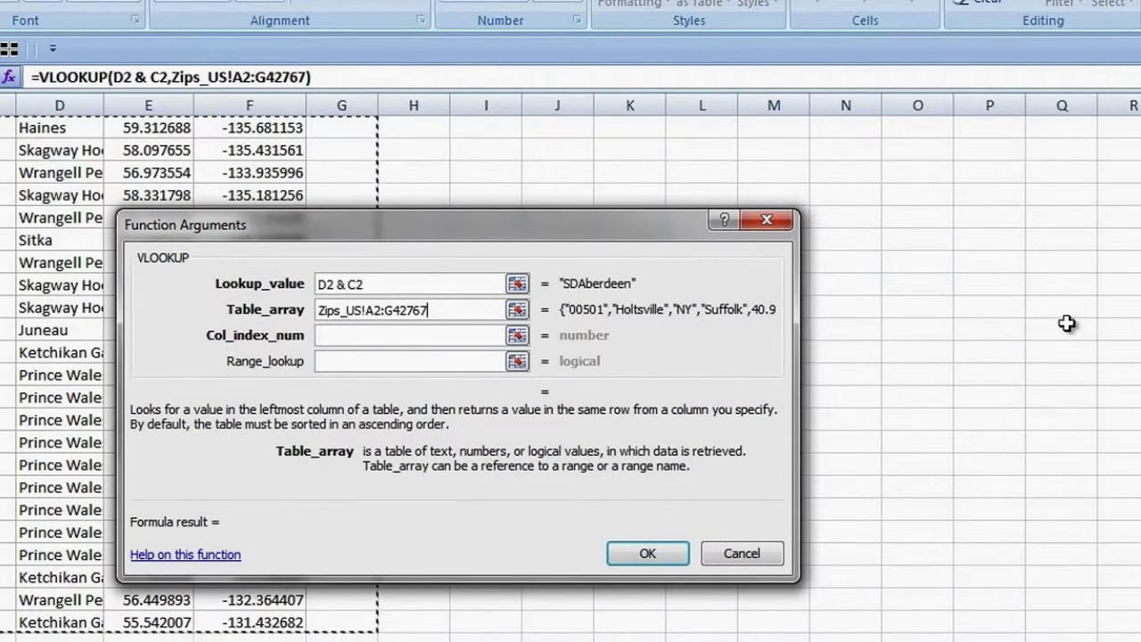
{"action": "left_click", "coordinate": [369, 337]}
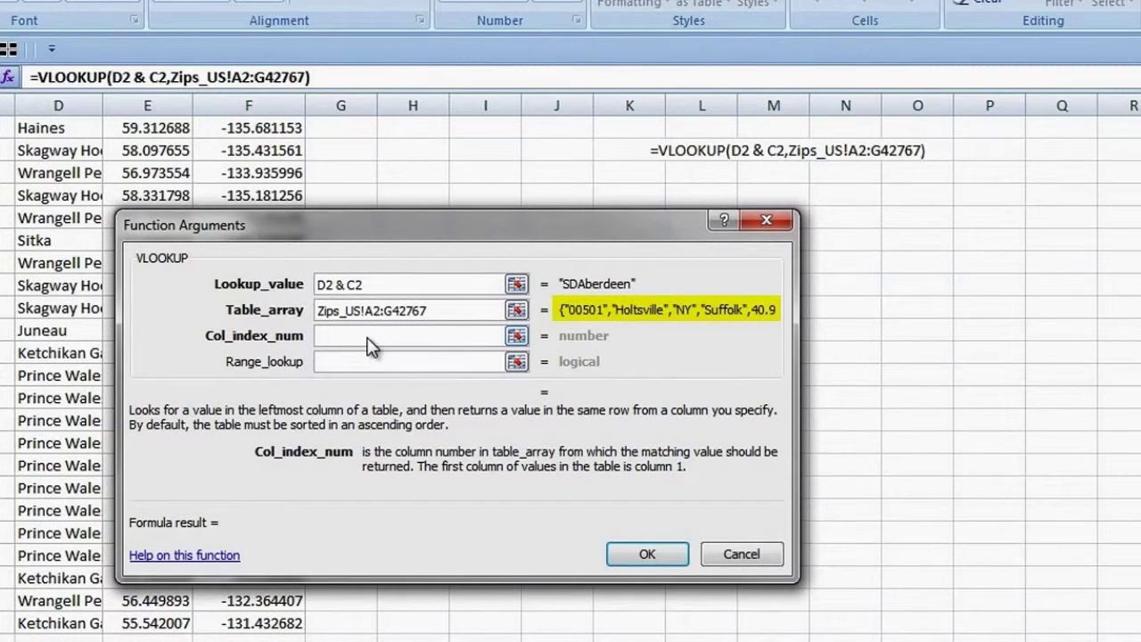
{"action": "type", "text": "2"}
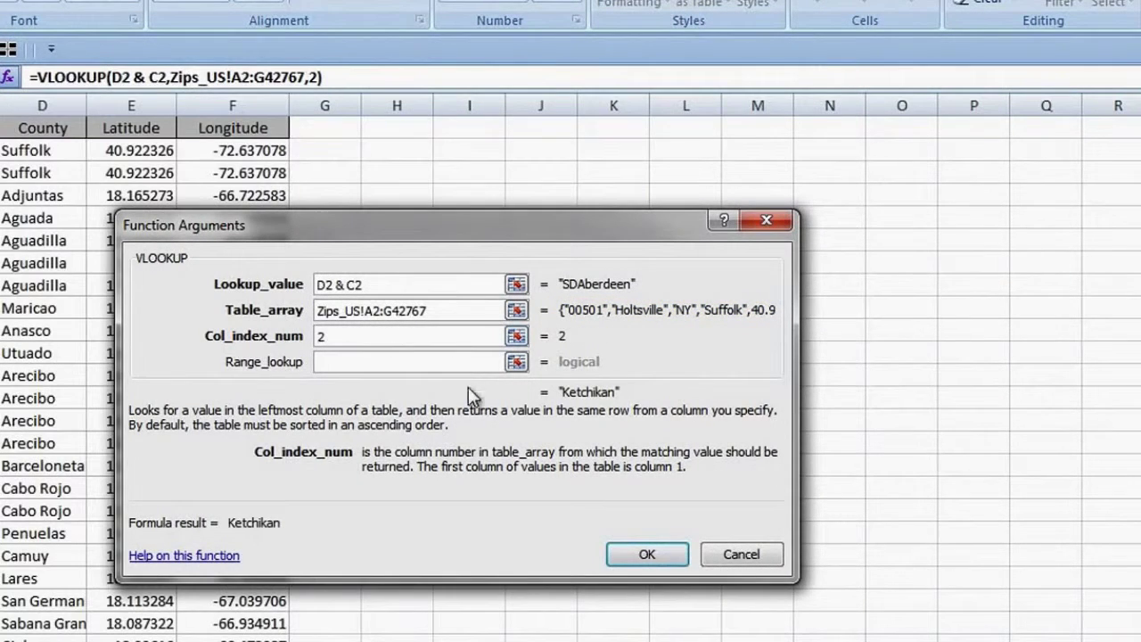
{"action": "left_click", "coordinate": [658, 562]}
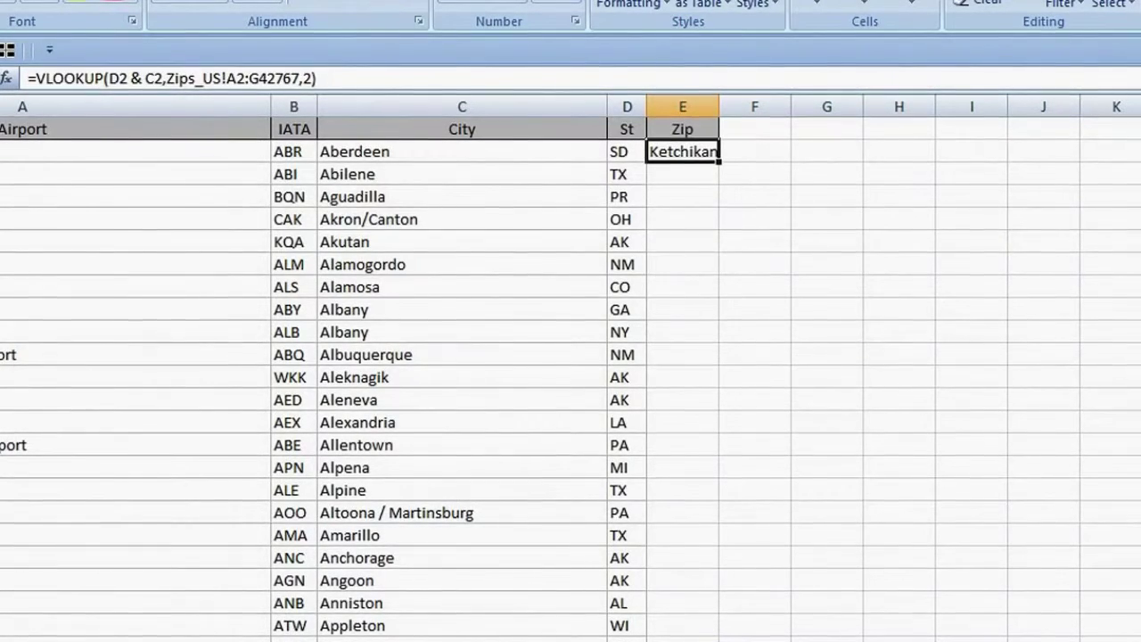
On the Zips_US sheet, insert a new column A headed StCity.
{"action": "key", "text": "ctrl+Page_Down"}
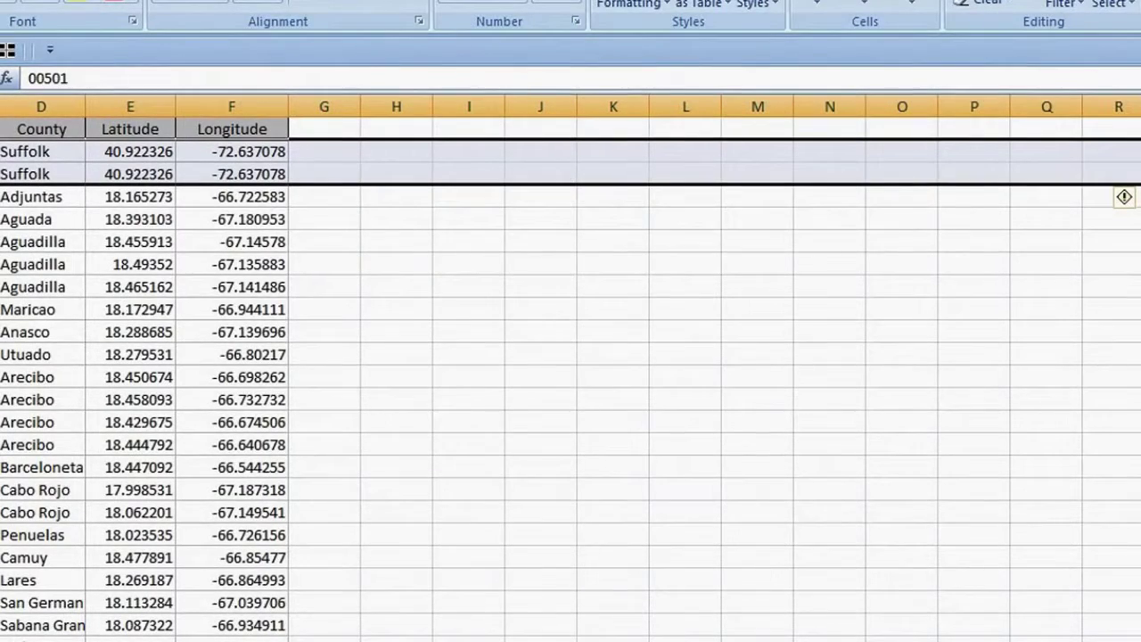
{"action": "right_click", "coordinate": [2, 111]}
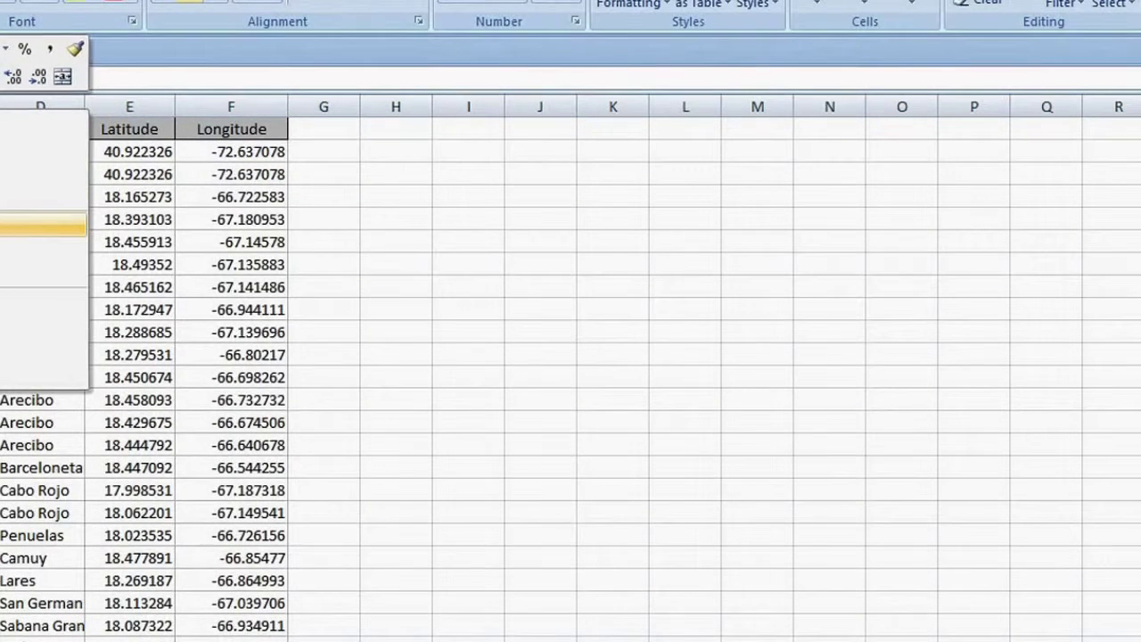
{"action": "left_click", "coordinate": [43, 227]}
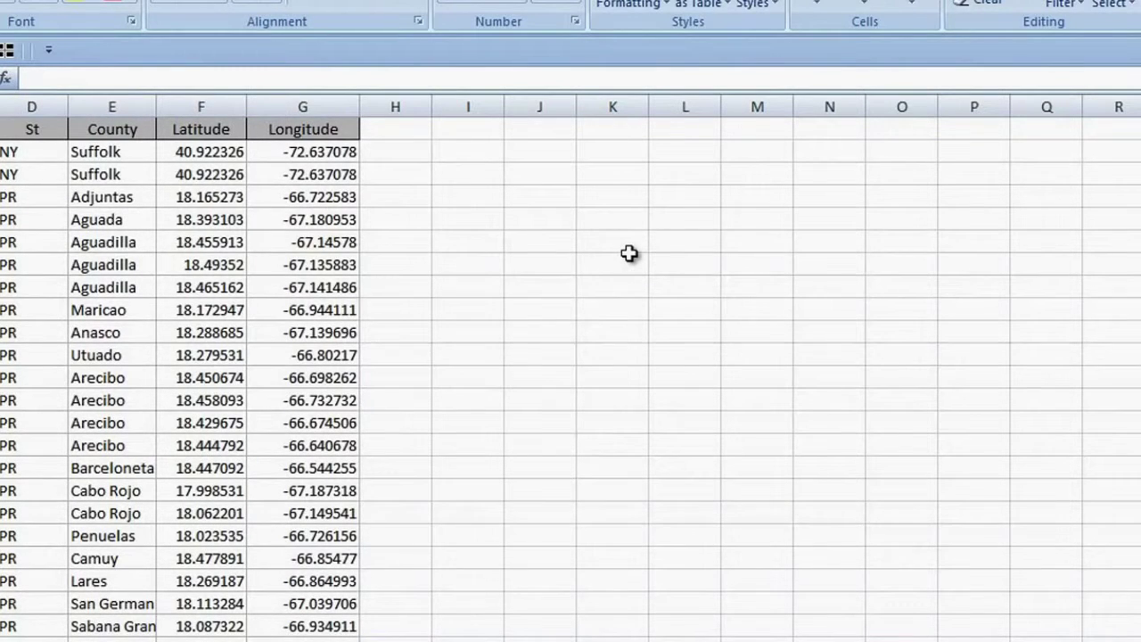
{"action": "type", "text": "Ci"}
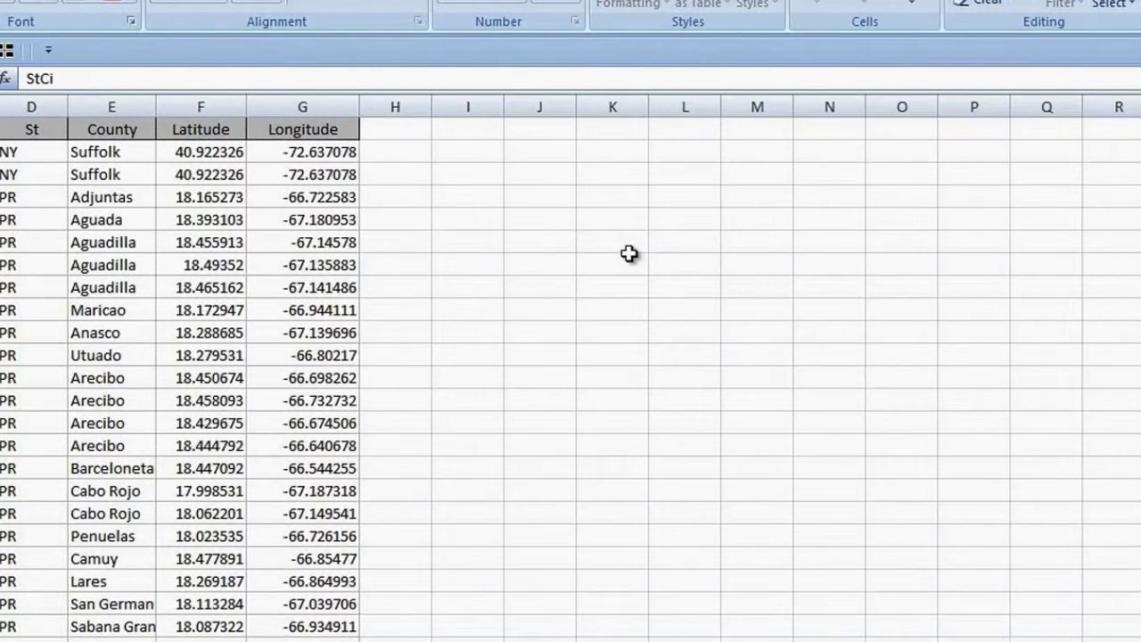
{"action": "type", "text": "ty"}
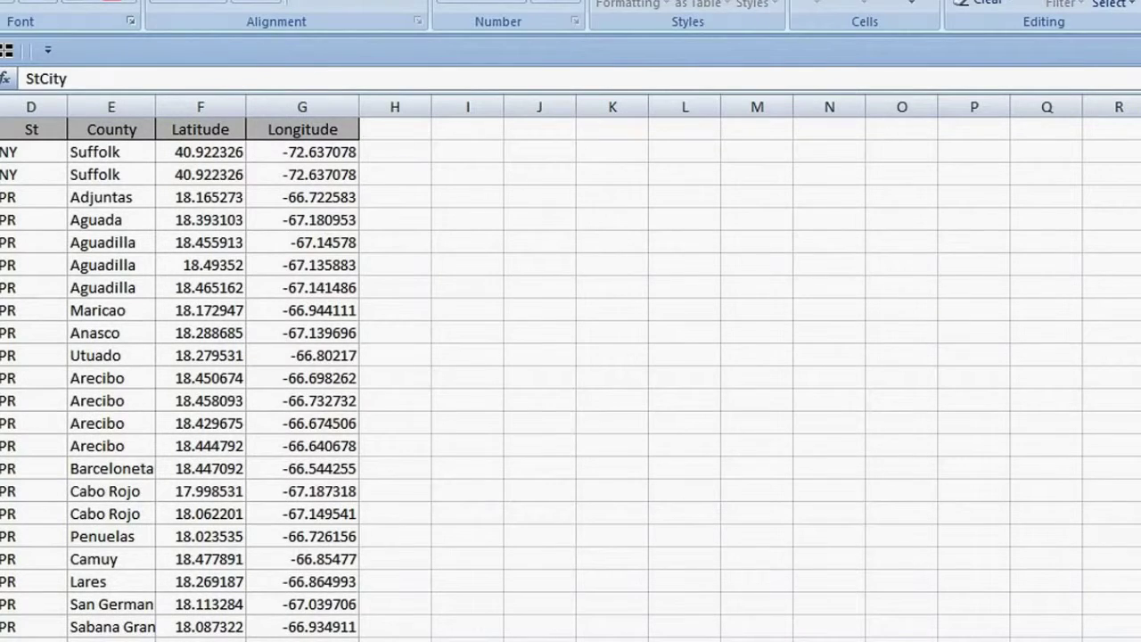
{"action": "key", "text": "Return"}
Enter =D2 & C2 in A2 to join each row's state and city.
{"action": "type", "text": "="}
{"action": "left_click", "coordinate": [34, 153]}
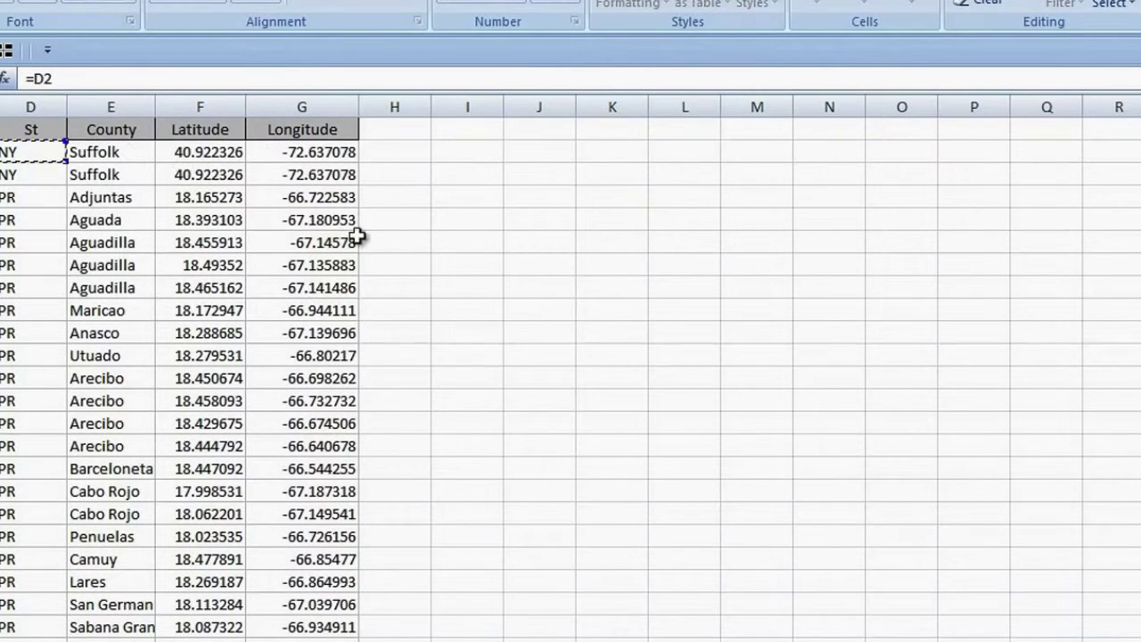
{"action": "type", "text": "&"}
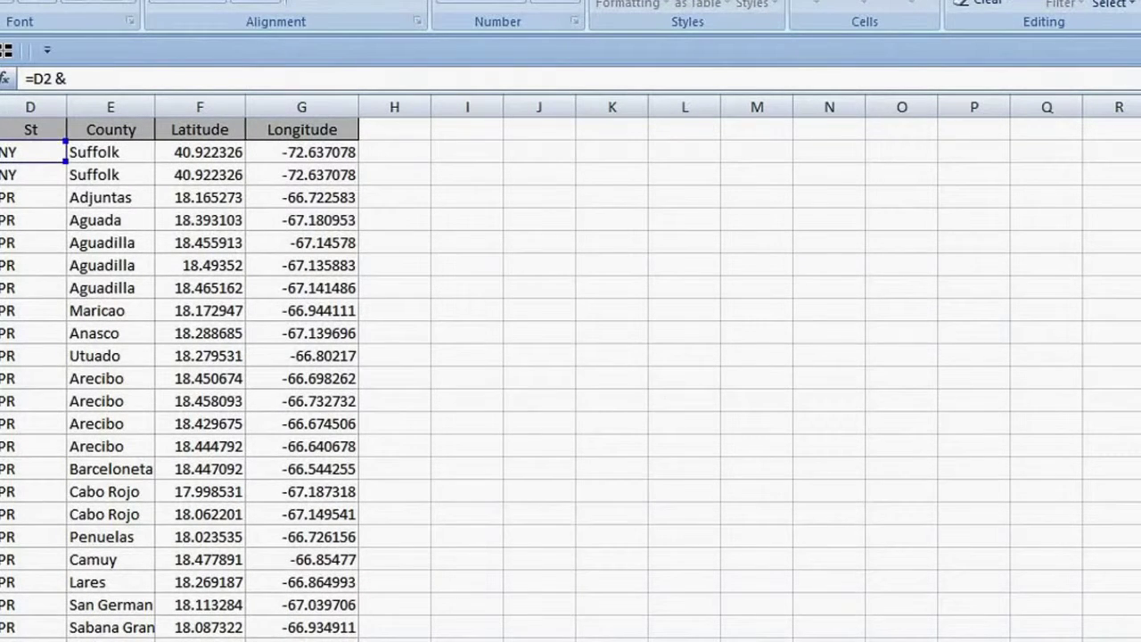
{"action": "type", "text": " C2"}
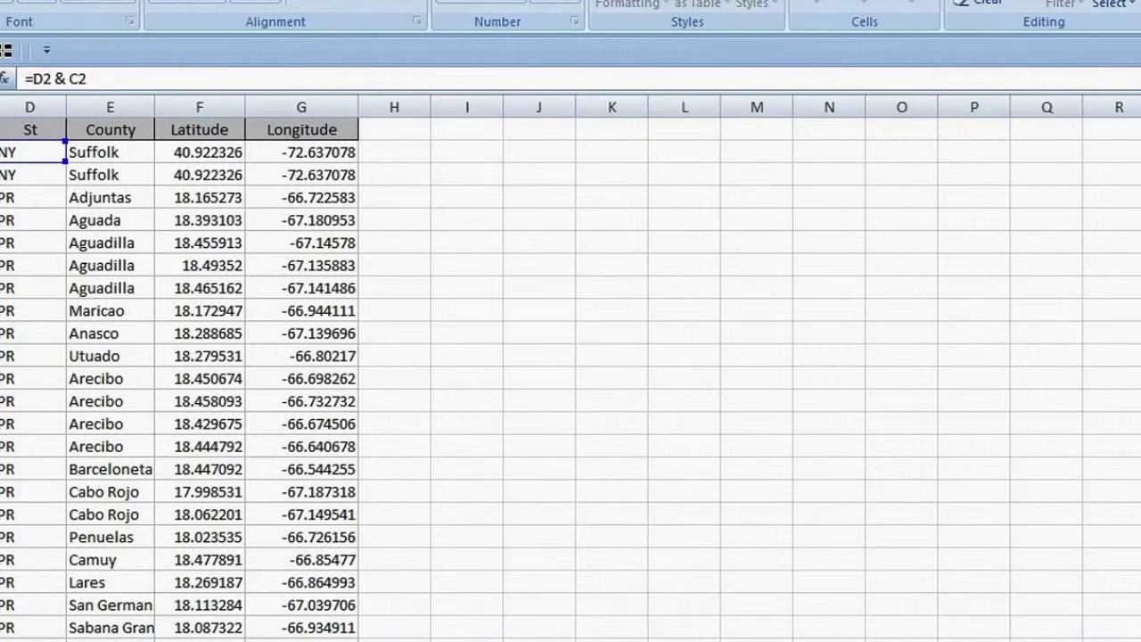
{"action": "key", "text": "Return"}
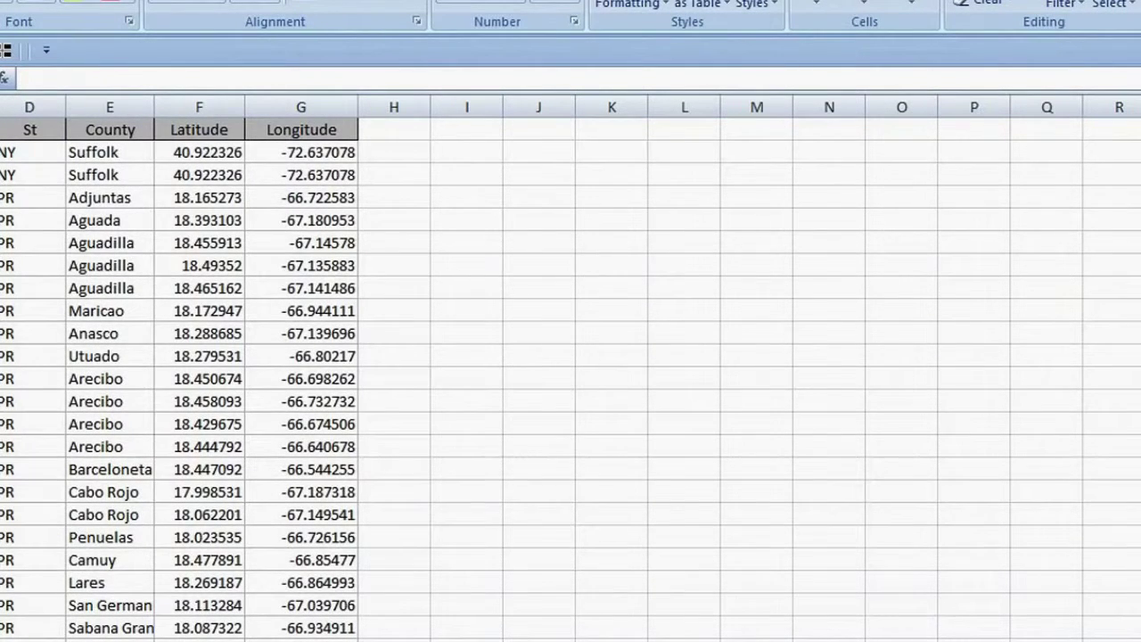
Select all zip codes from 00501 in B2 down to the last row and open their error options.
{"action": "key", "text": "Up"}
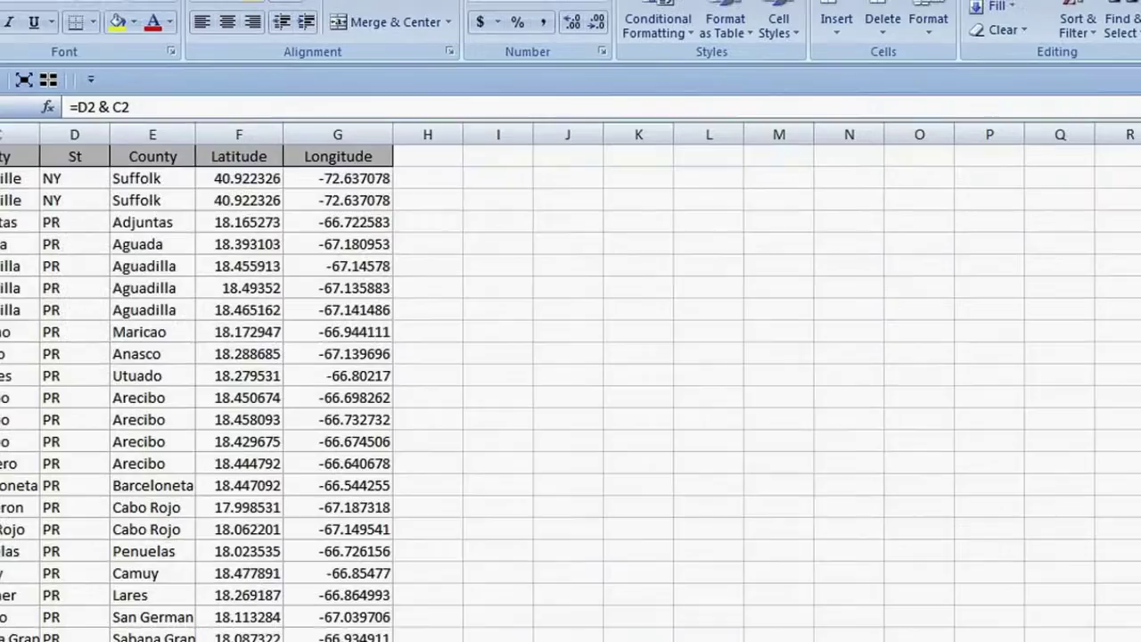
{"action": "left_click", "coordinate": [71, 177]}
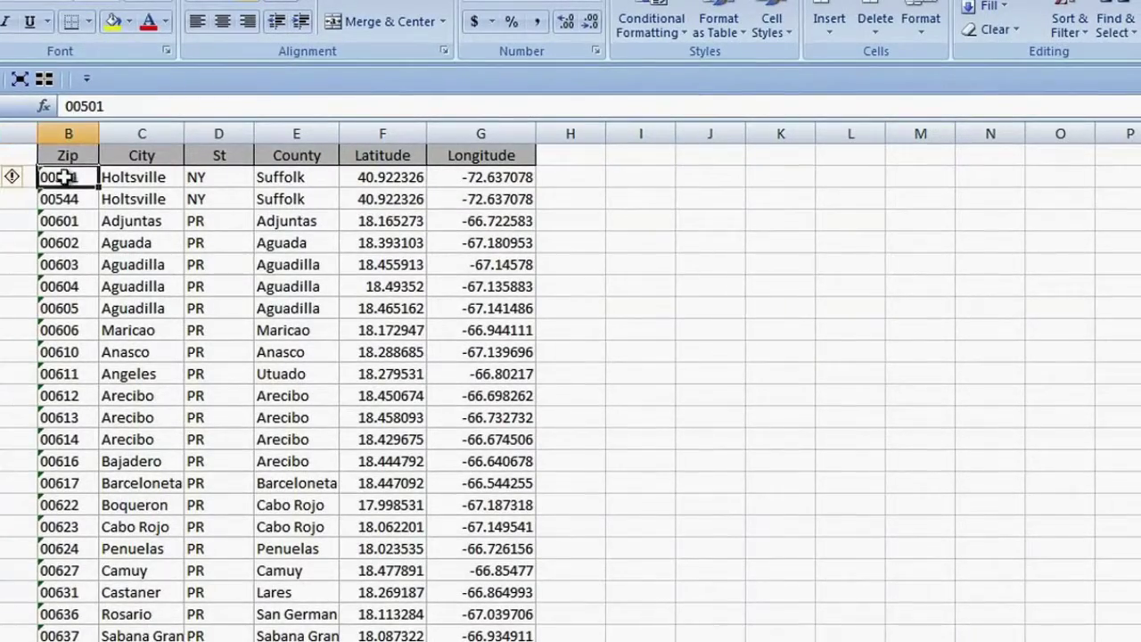
{"action": "left_click", "coordinate": [28, 180]}
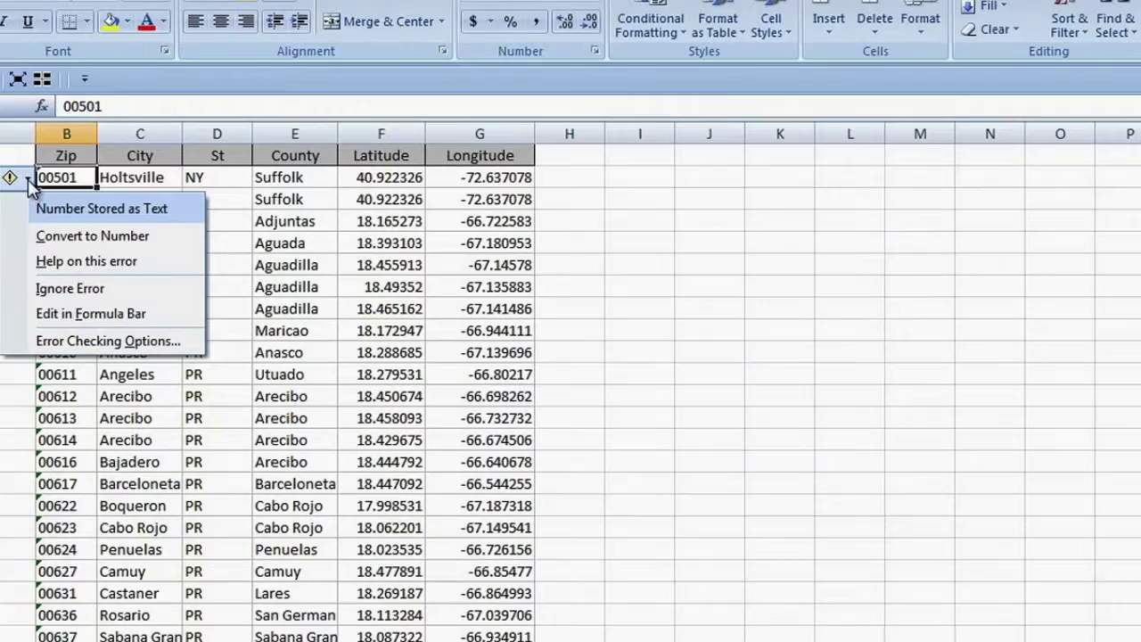
{"action": "left_click", "coordinate": [63, 177]}
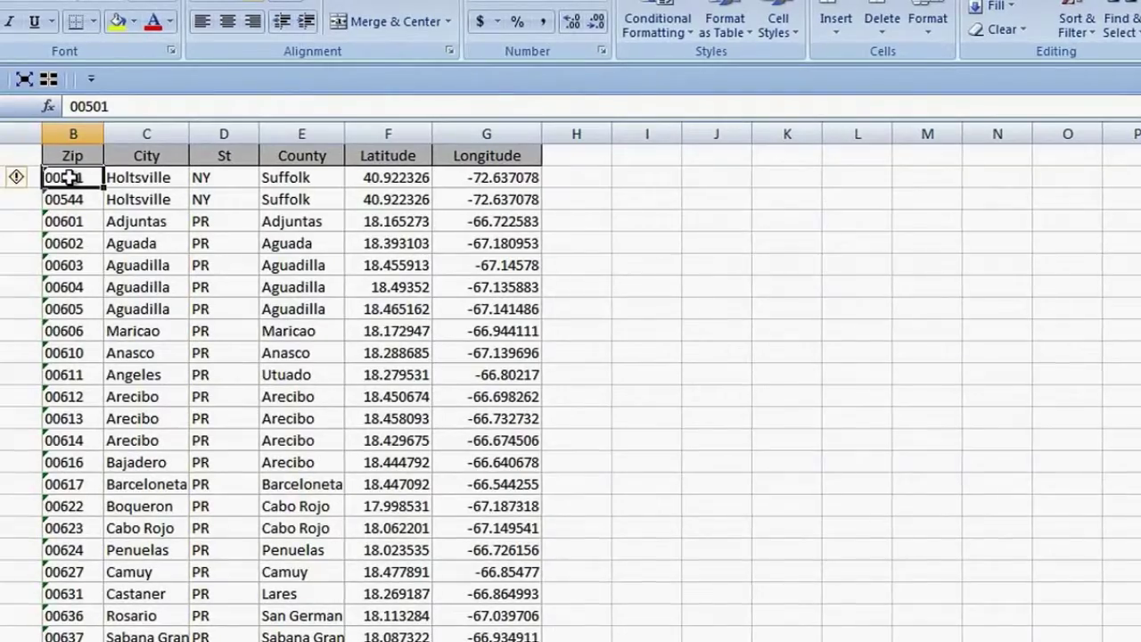
{"action": "key", "text": "ctrl+shift+Down"}
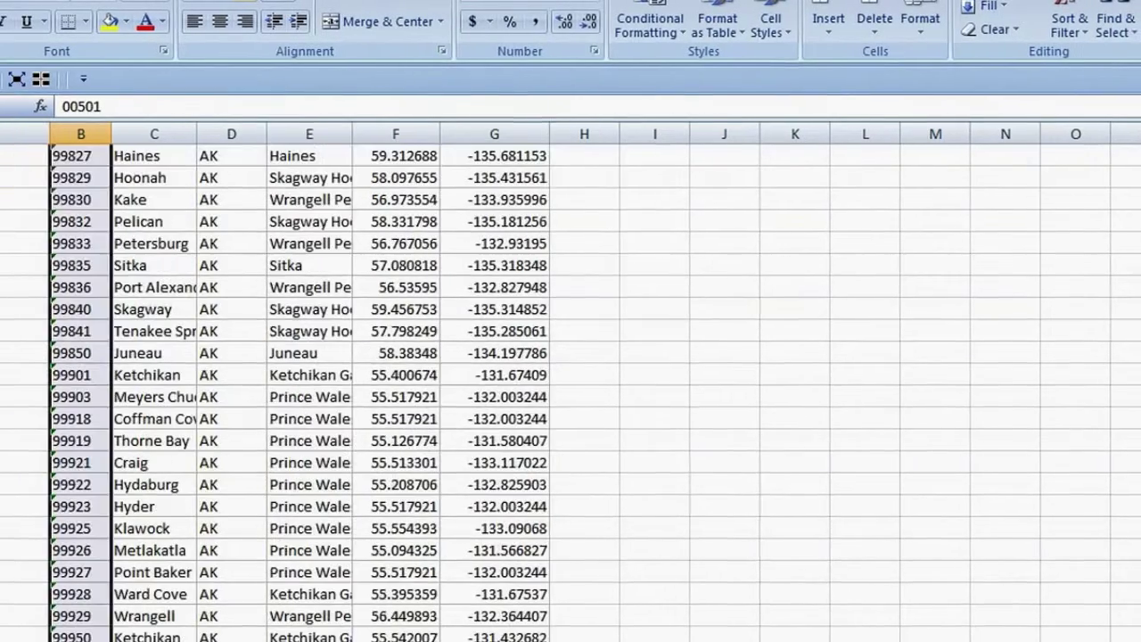
{"action": "left_click_drag", "start_coordinate": [1140, 635], "coordinate": [1139, 635]}
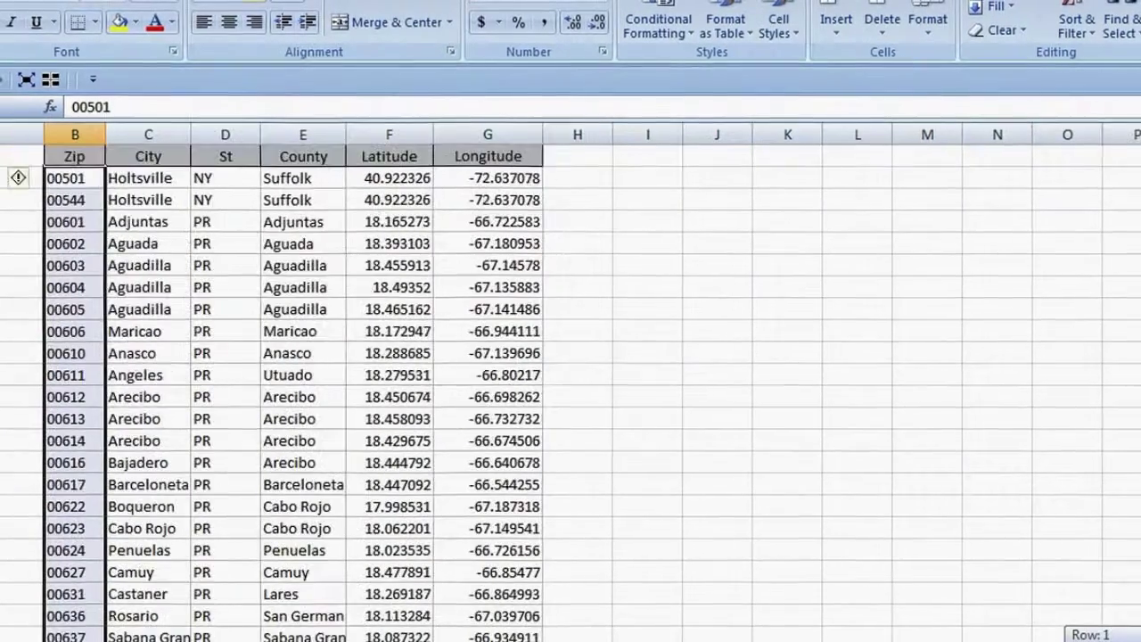
{"action": "left_click", "coordinate": [20, 178]}
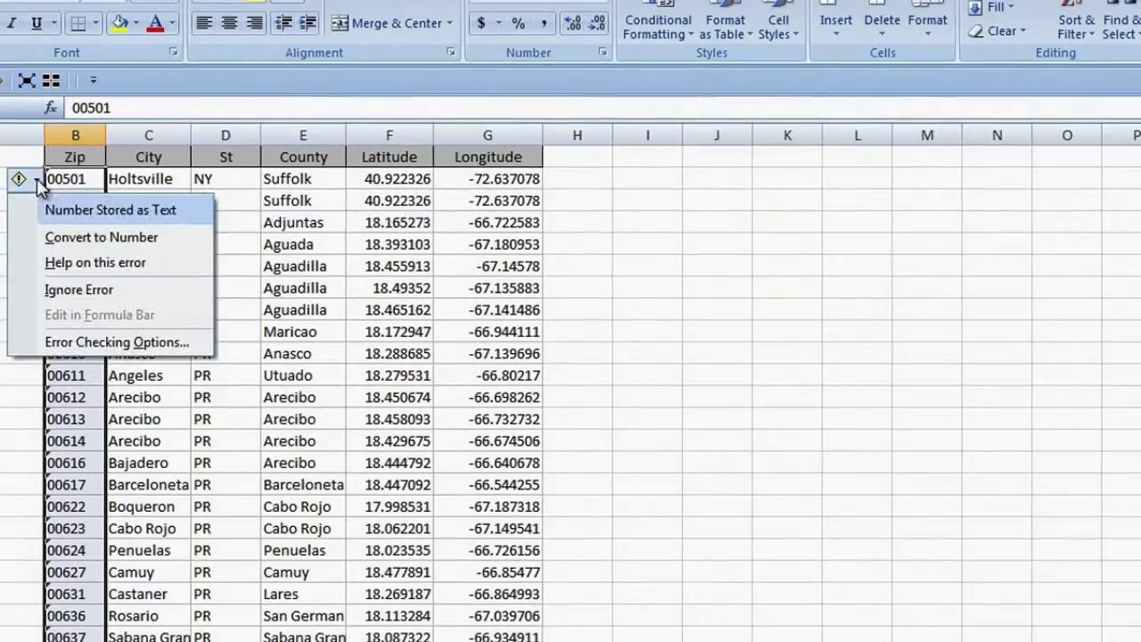
Choose Ignore Error so the selected zip codes stay stored as text.
{"action": "left_click", "coordinate": [137, 290]}
{"action": "left_click", "coordinate": [0, 38]}
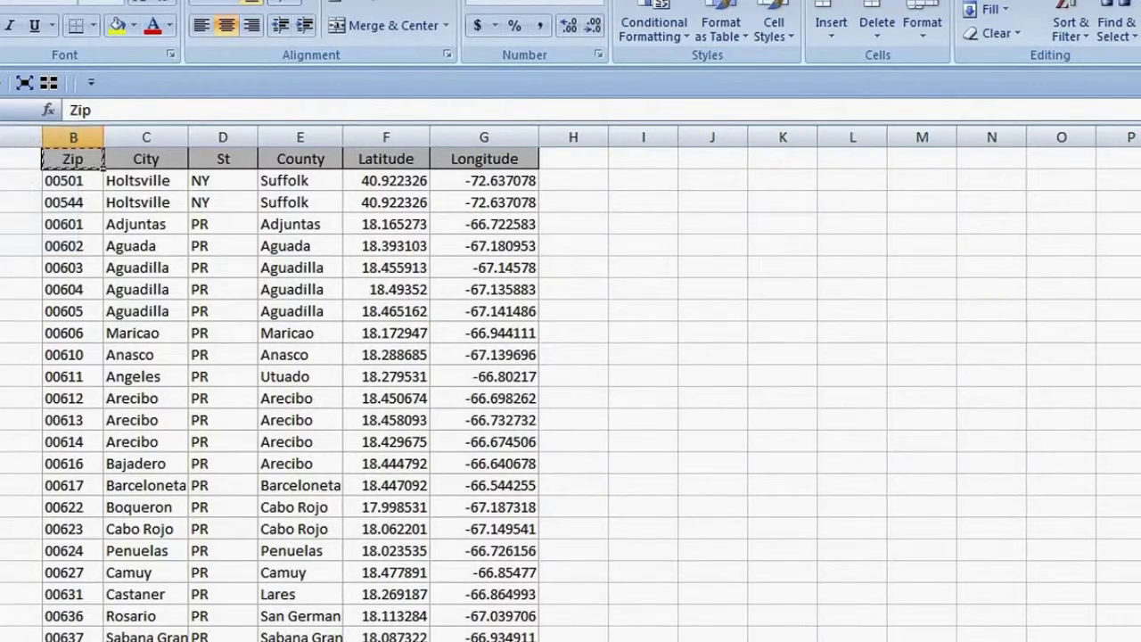
{"action": "left_click", "coordinate": [21, 159]}
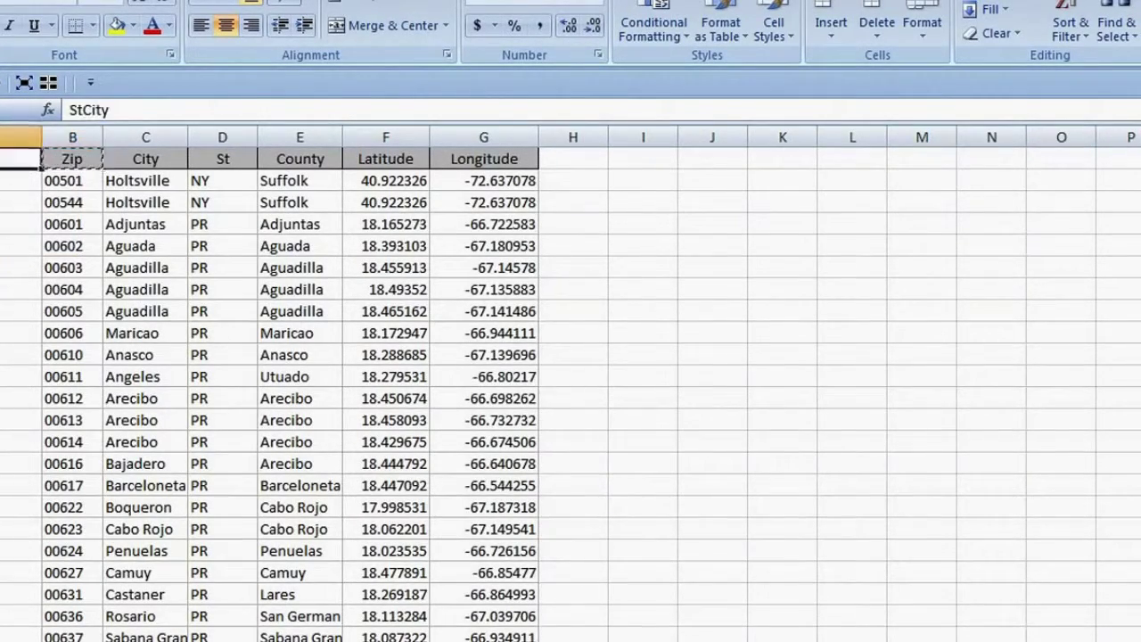
{"action": "left_click", "coordinate": [20, 180]}
Freeze the top header row of the Zips_US sheet.
{"action": "key", "text": "alt+w"}
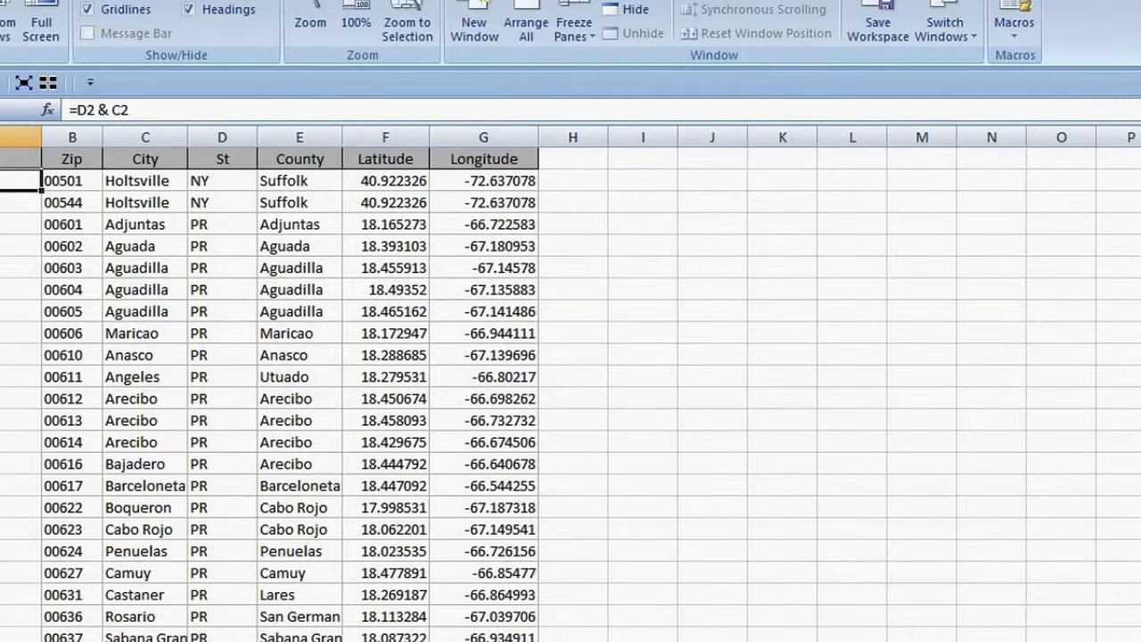
{"action": "left_click", "coordinate": [592, 31]}
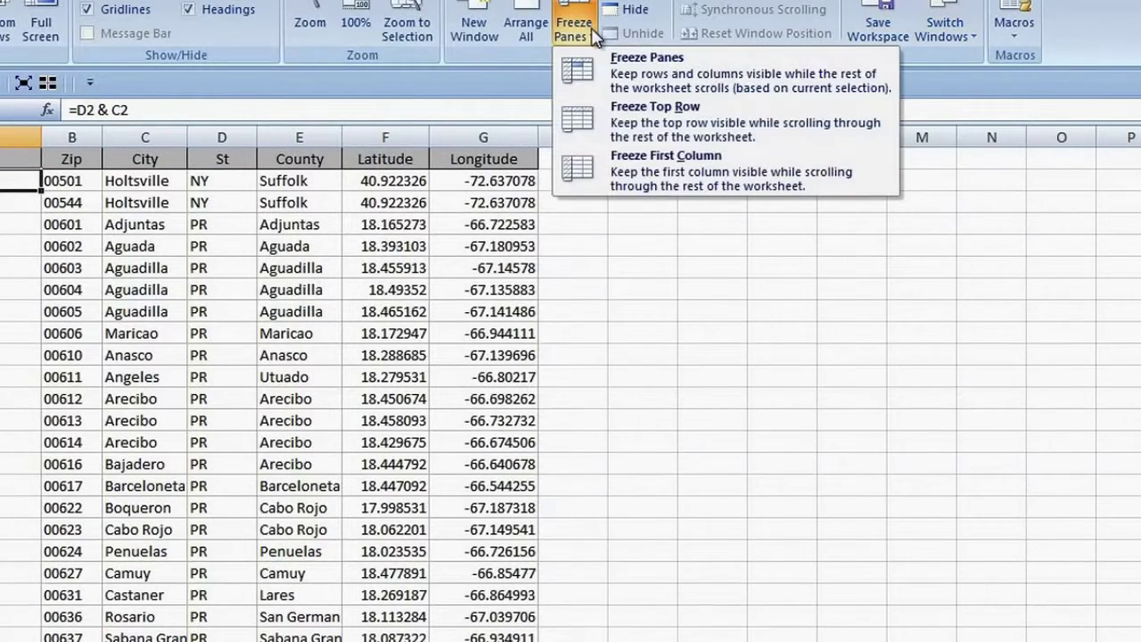
{"action": "left_click", "coordinate": [644, 131]}
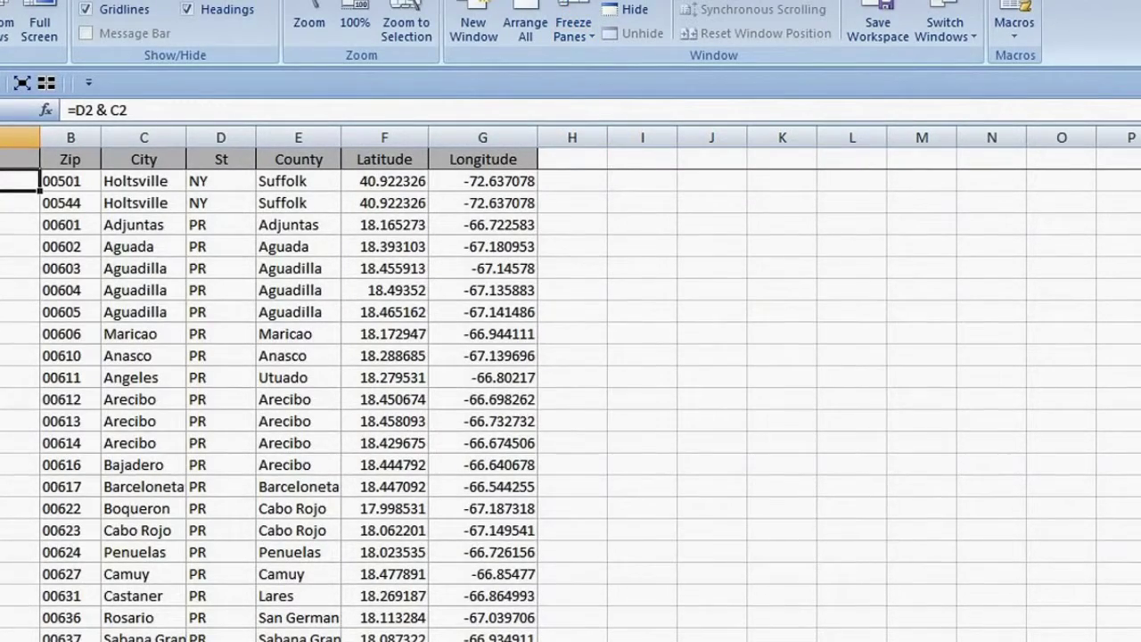
Make the Zips_US lookup range in E2's formula absolute.
{"action": "scroll", "coordinate": [1029, 532], "scroll_direction": "down", "scroll_amount": 20}
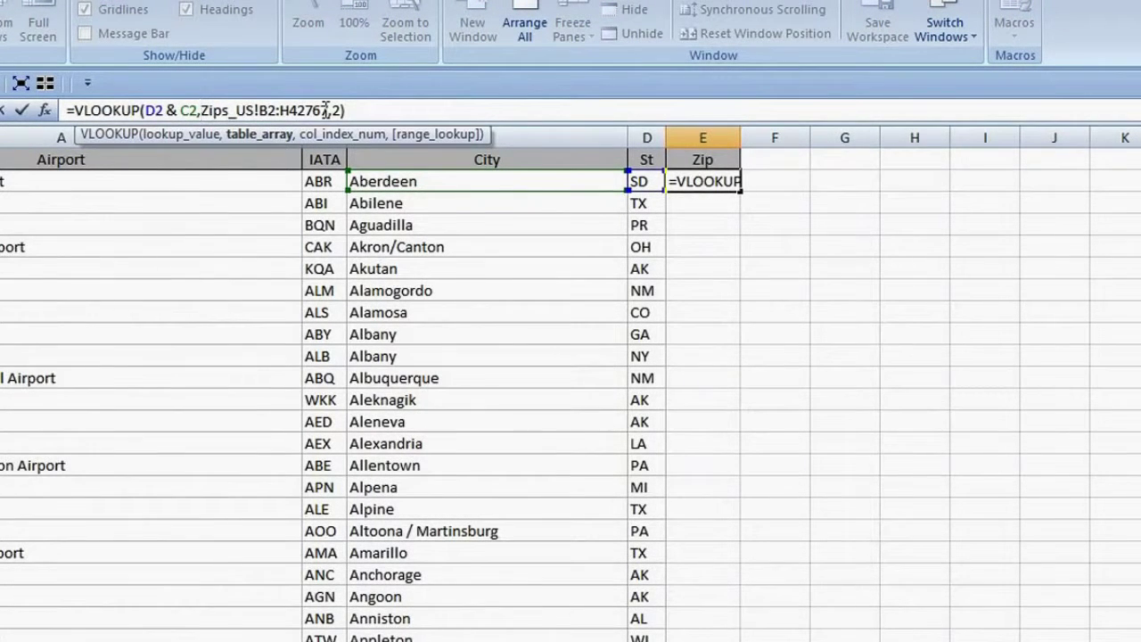
{"action": "left_click_drag", "start_coordinate": [200, 110], "coordinate": [323, 109]}
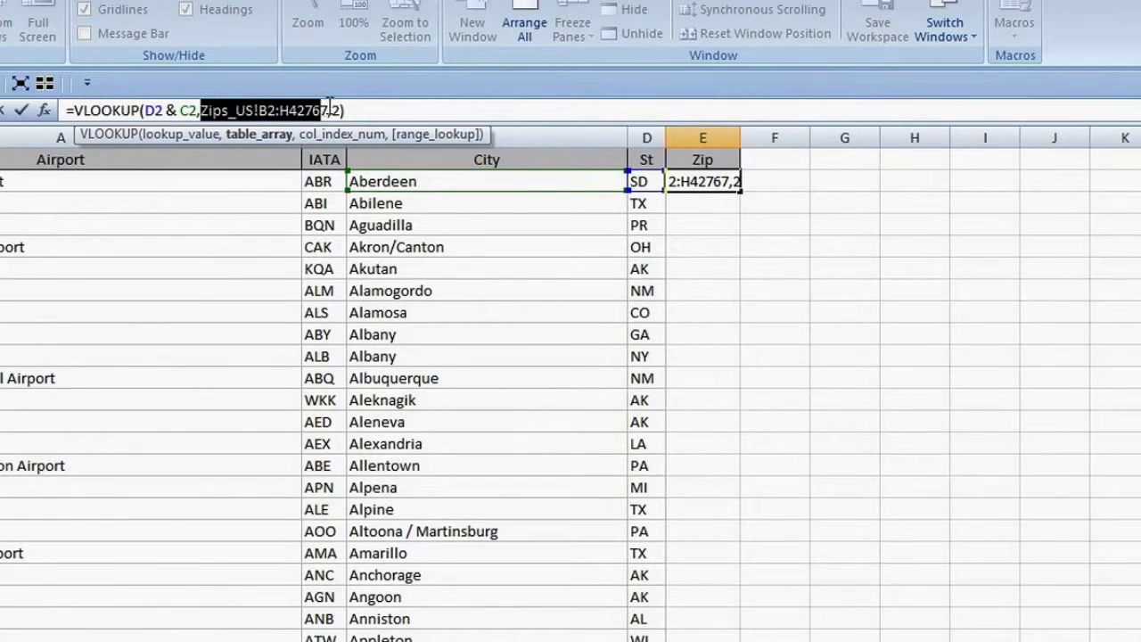
{"action": "key", "text": "F4"}
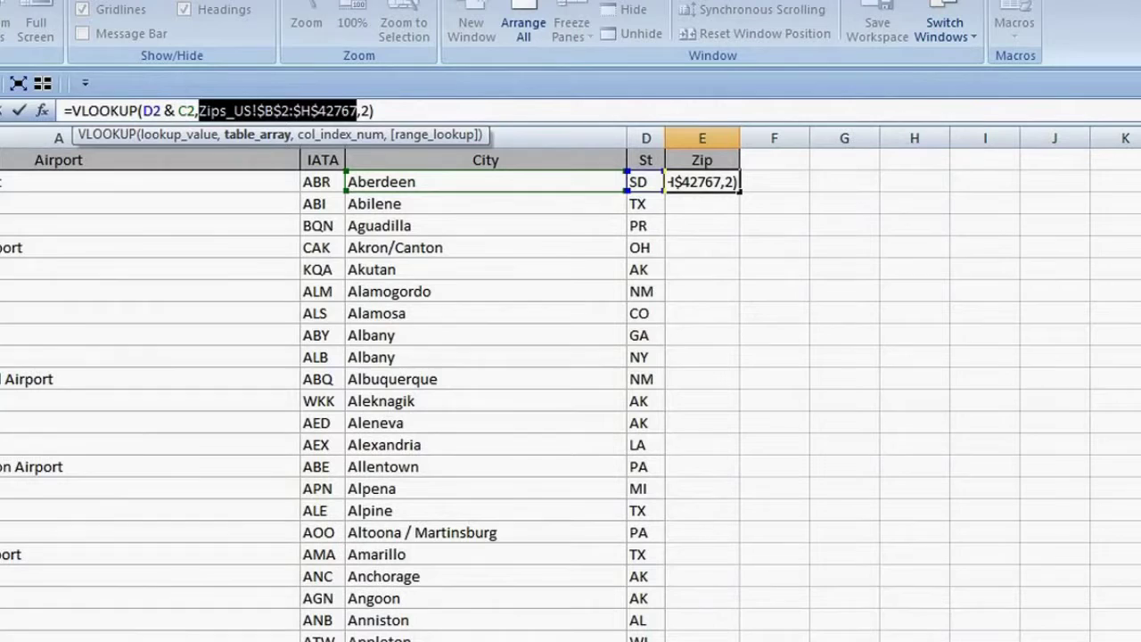
{"action": "key", "text": "F4"}
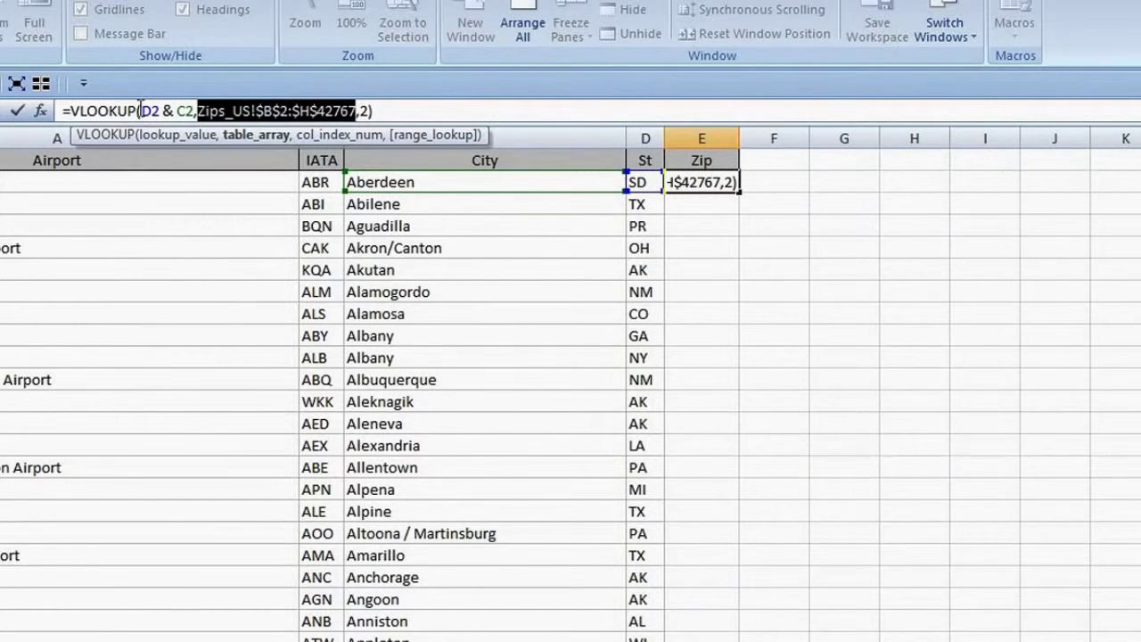
Change the lookup range to $A$2:$B$42767 and commit, returning zip 97920.
{"action": "left_click_drag", "start_coordinate": [140, 110], "coordinate": [194, 108]}
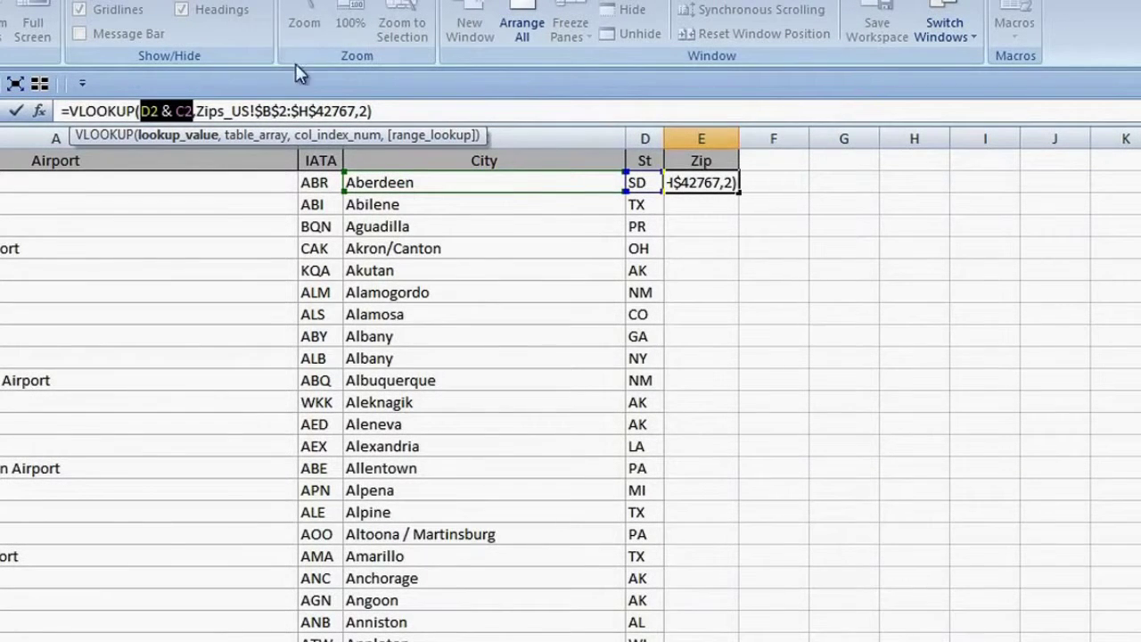
{"action": "left_click", "coordinate": [362, 111]}
{"action": "double_click", "coordinate": [362, 111]}
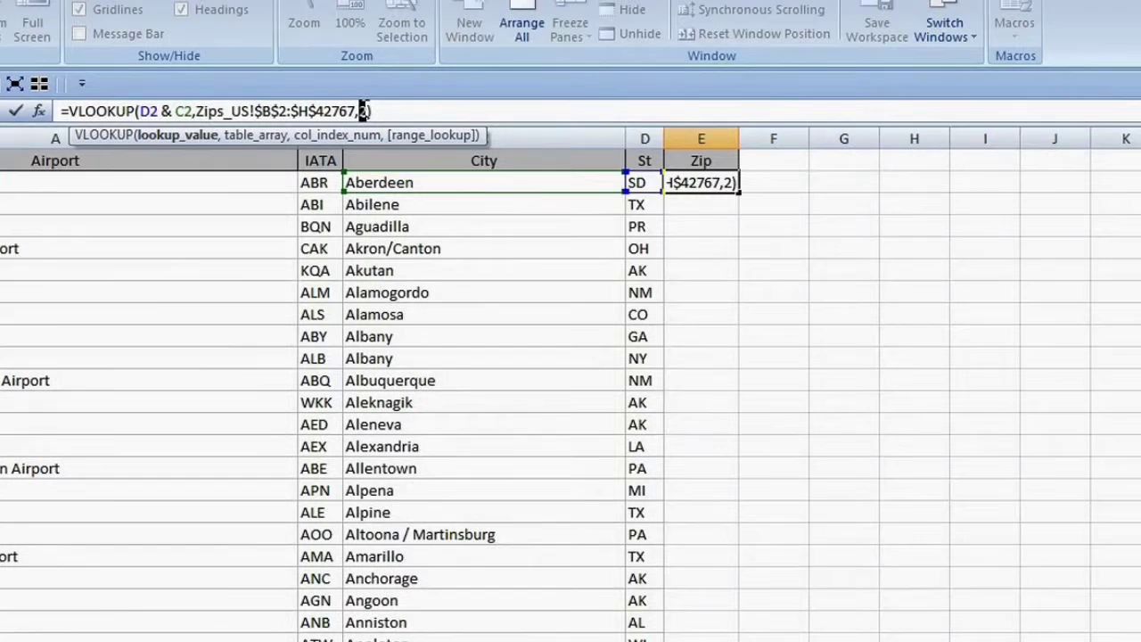
{"action": "left_click", "coordinate": [264, 111]}
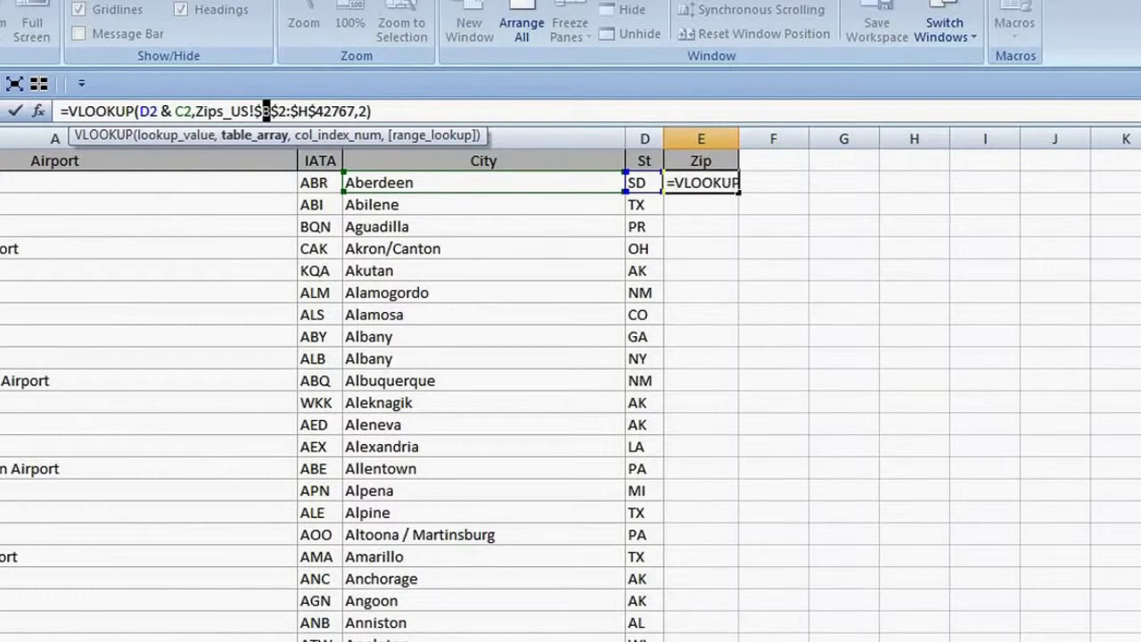
{"action": "type", "text": "A"}
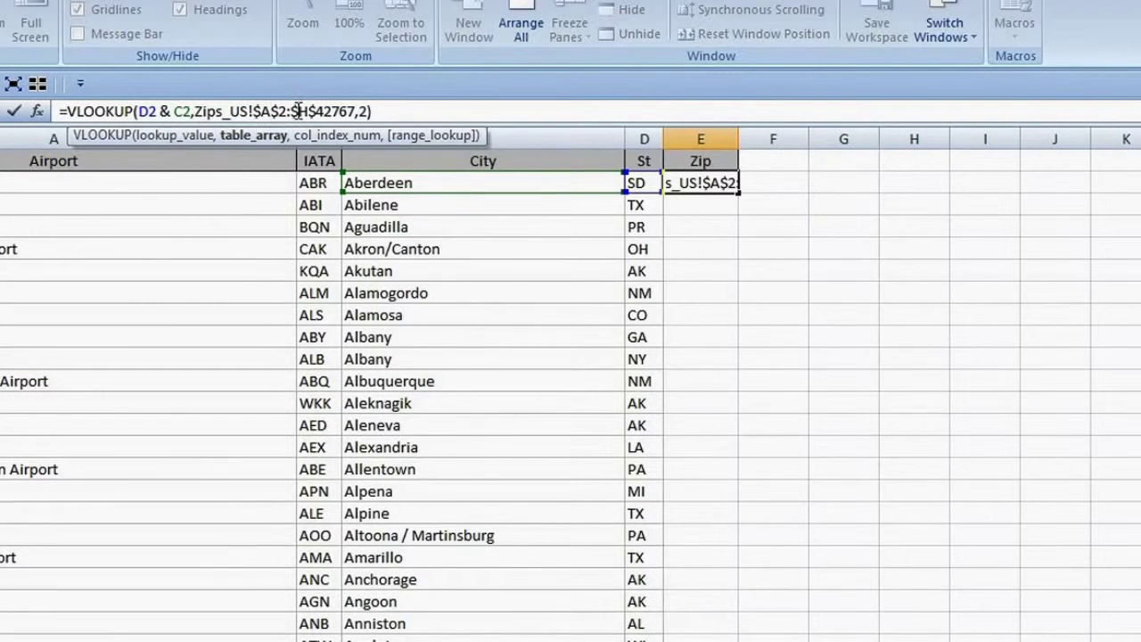
{"action": "left_click_drag", "start_coordinate": [299, 111], "coordinate": [308, 111]}
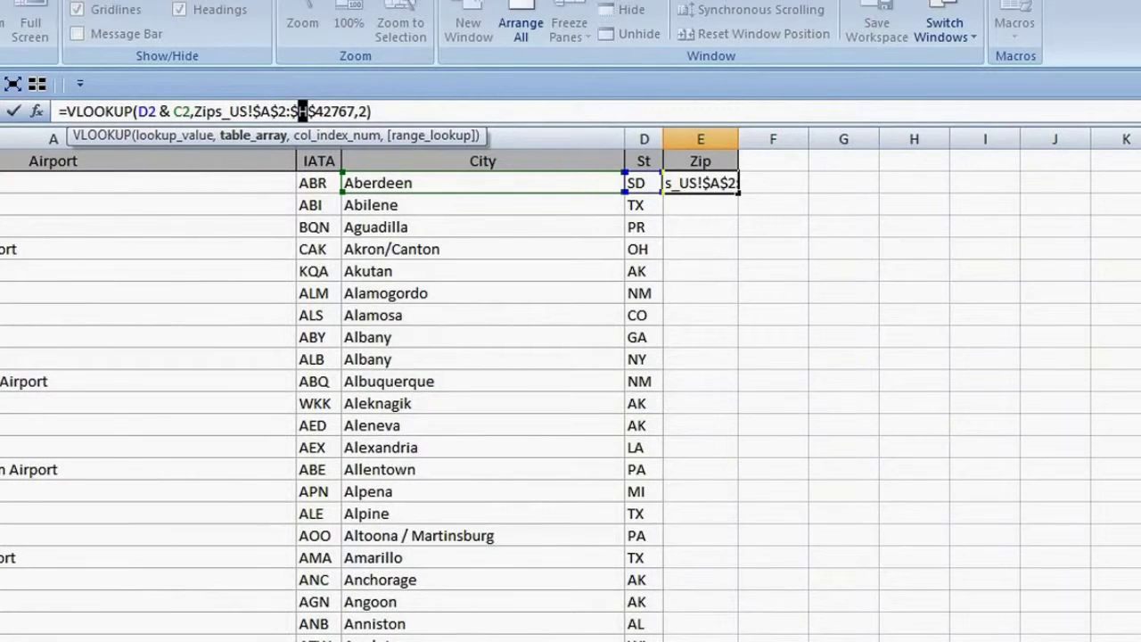
{"action": "type", "text": "B"}
{"action": "key", "text": "Return"}
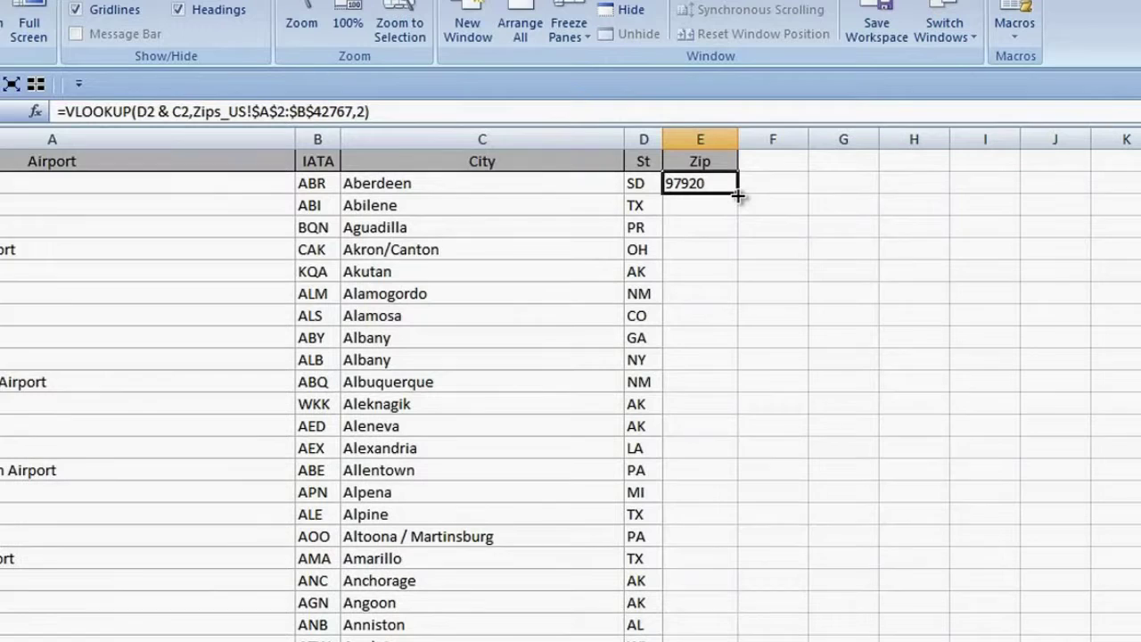
Wrap E2's VLOOKUP in IFERROR(…,"") and fill it down the entire Zip column E.
{"action": "double_click", "coordinate": [738, 194]}
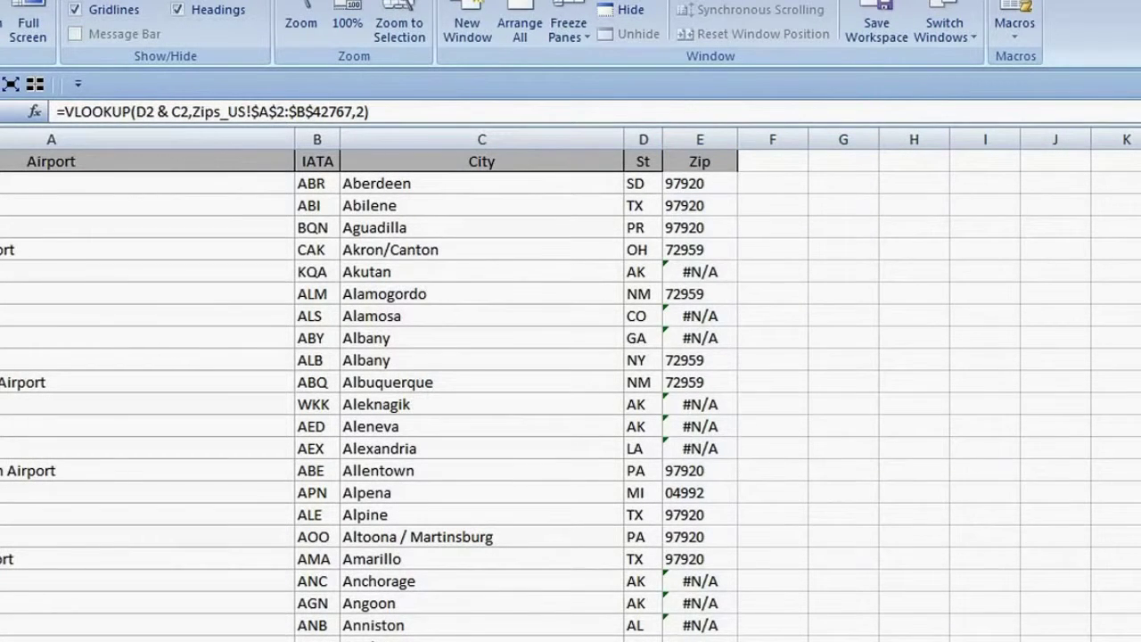
{"action": "left_click", "coordinate": [57, 111]}
{"action": "type", "text": "if"}
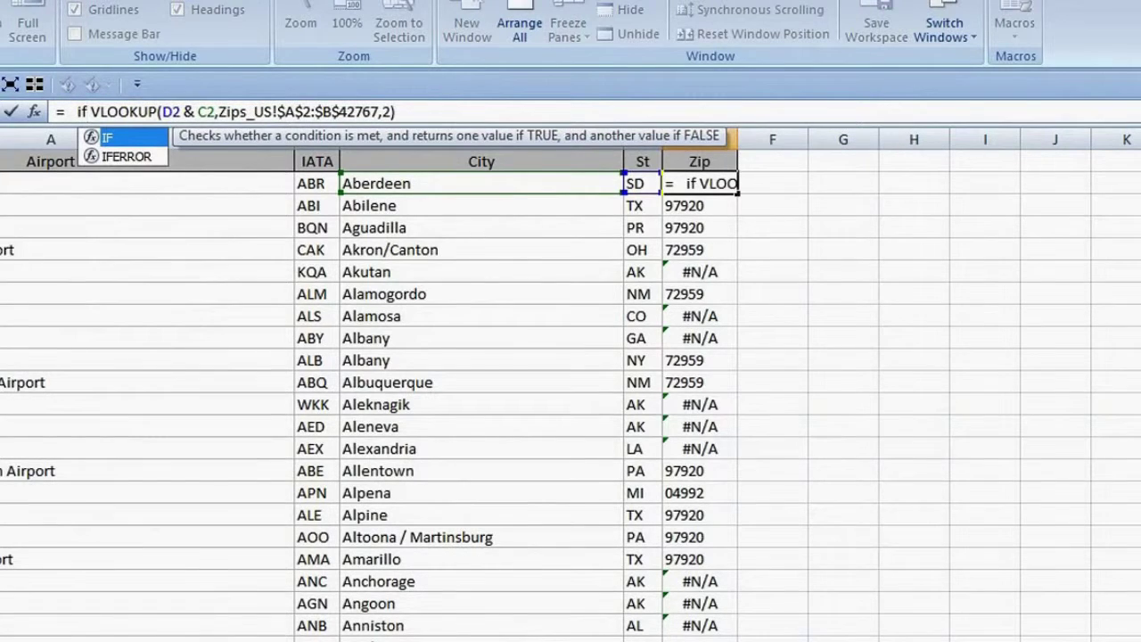
{"action": "key", "text": "Down"}
{"action": "key", "text": "Tab"}
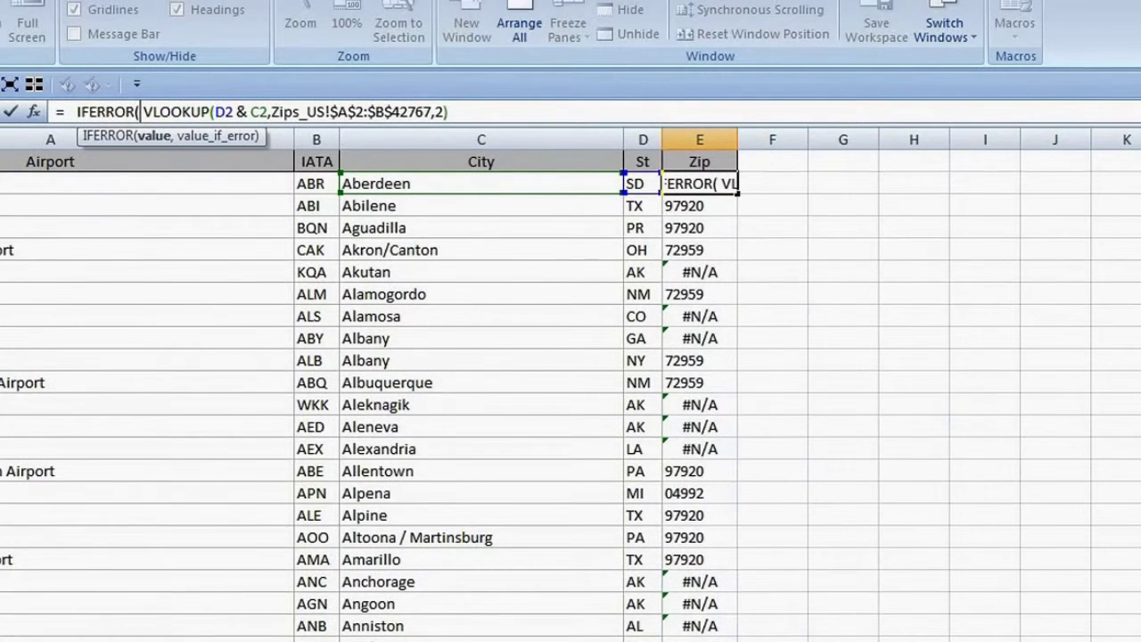
{"action": "left_click", "coordinate": [449, 111]}
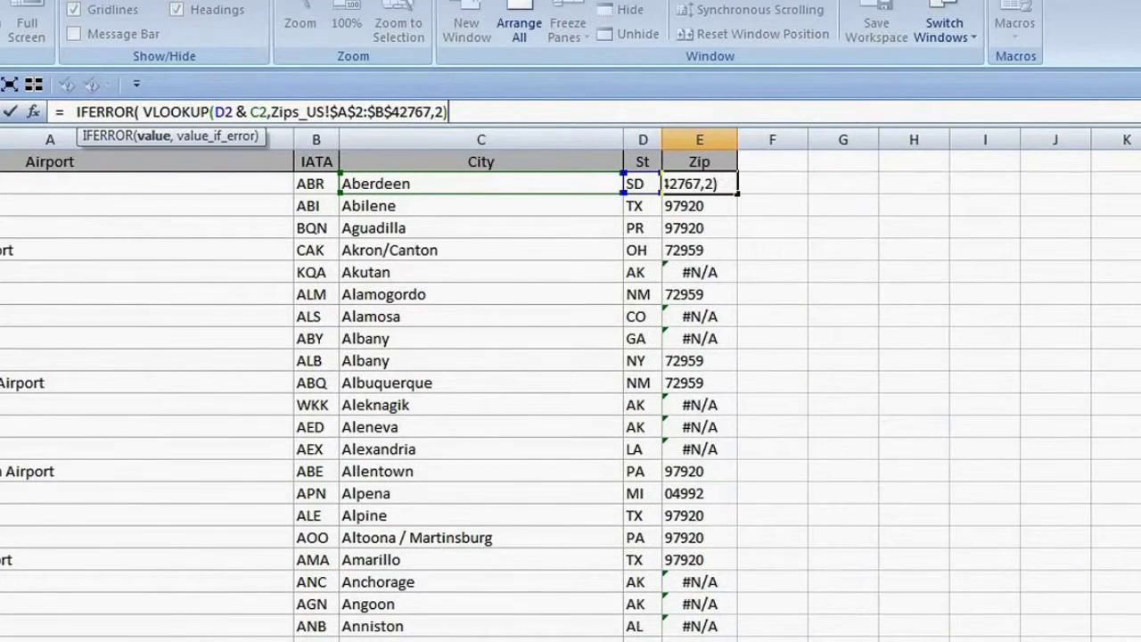
{"action": "type", "text": ","}
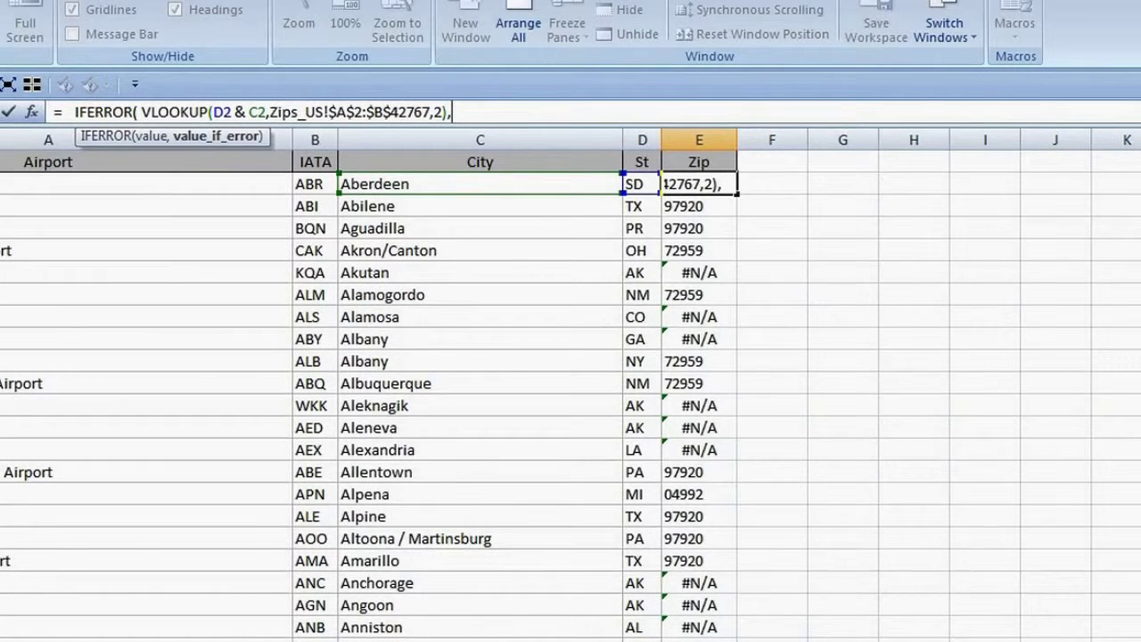
{"action": "type", "text": "\"\""}
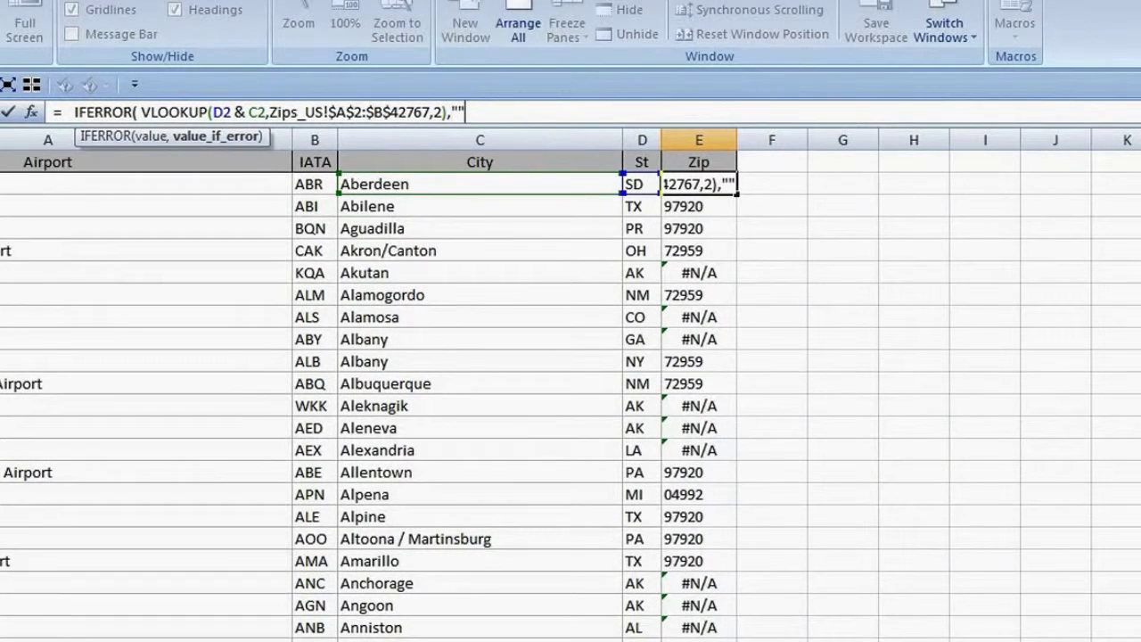
{"action": "type", "text": ")"}
{"action": "key", "text": "ctrl+Return"}
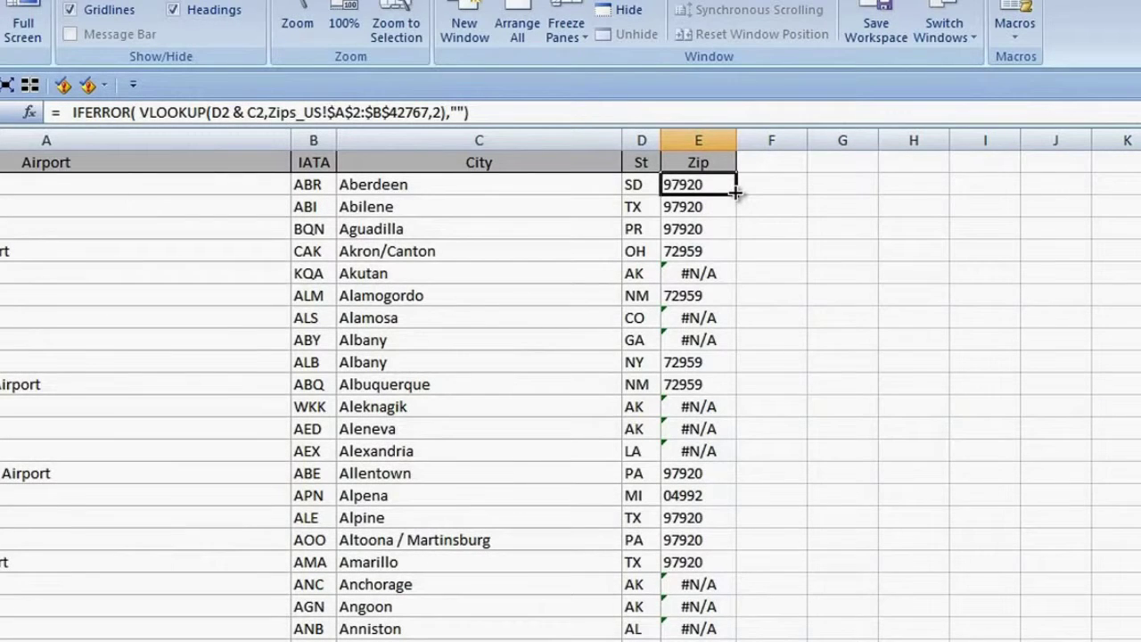
{"action": "double_click", "coordinate": [736, 192]}
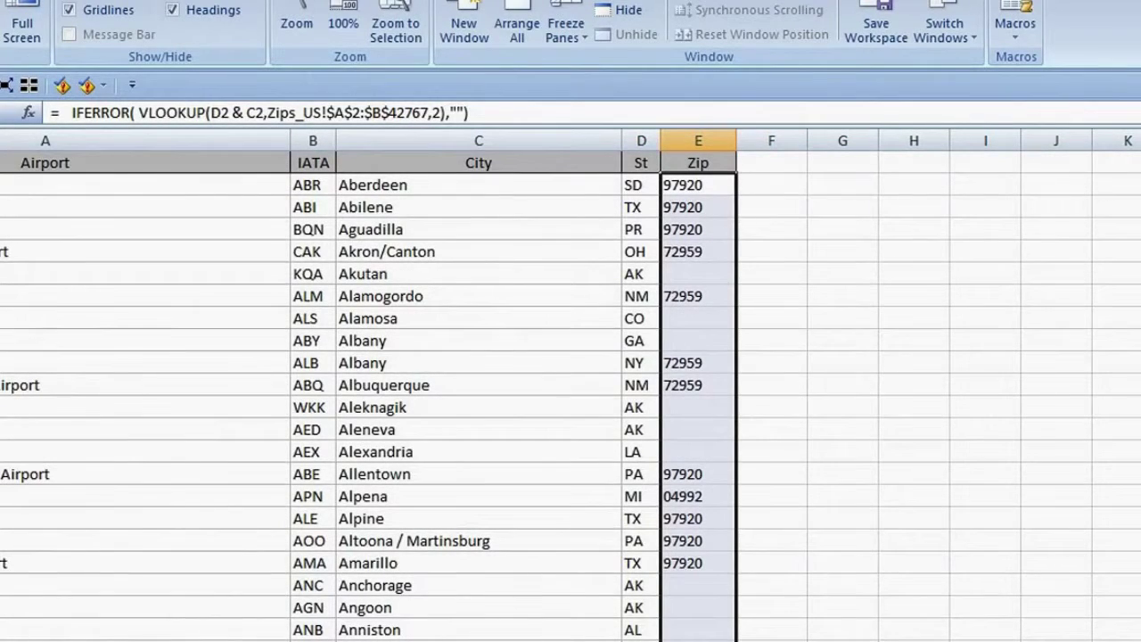
Copy the Latitude and Longitude headings from Zips_US into F1:G1 of the airport sheet.
{"action": "key", "text": "ctrl+Page_Down"}
{"action": "left_click_drag", "start_coordinate": [389, 163], "coordinate": [458, 159]}
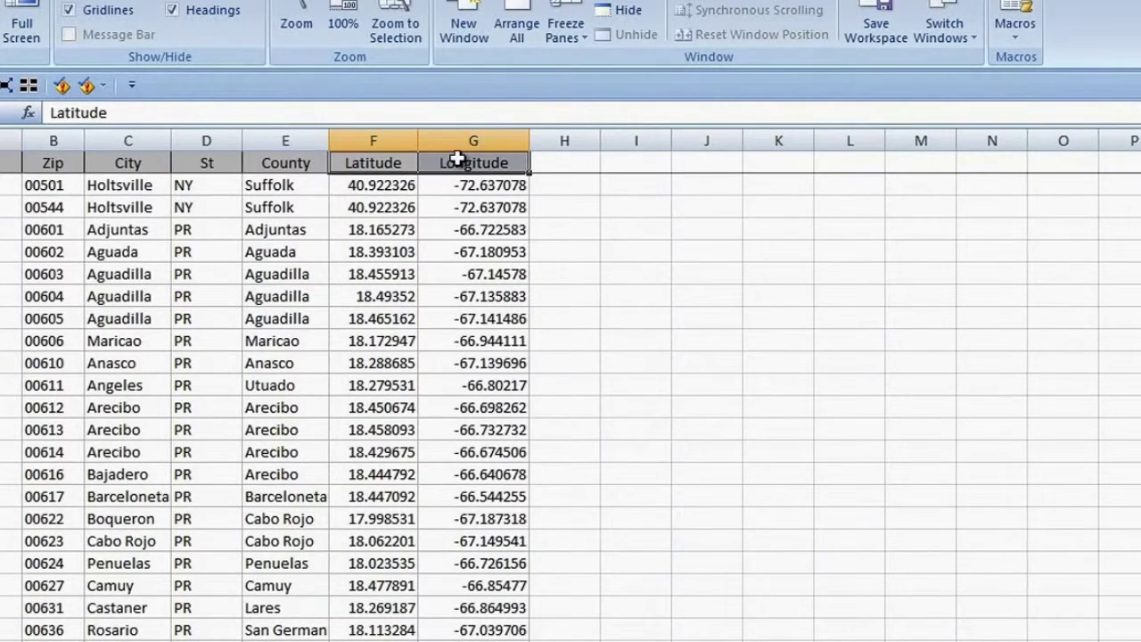
{"action": "right_click", "coordinate": [458, 158]}
{"action": "left_click", "coordinate": [551, 198]}
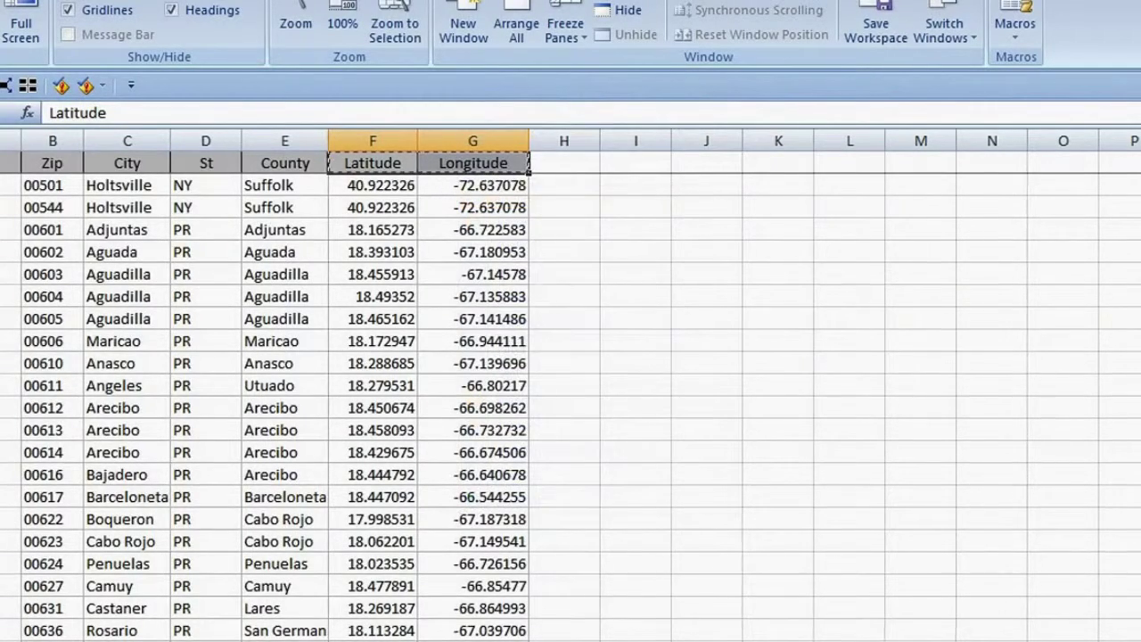
{"action": "key", "text": "ctrl+Page_Up"}
{"action": "right_click", "coordinate": [767, 165]}
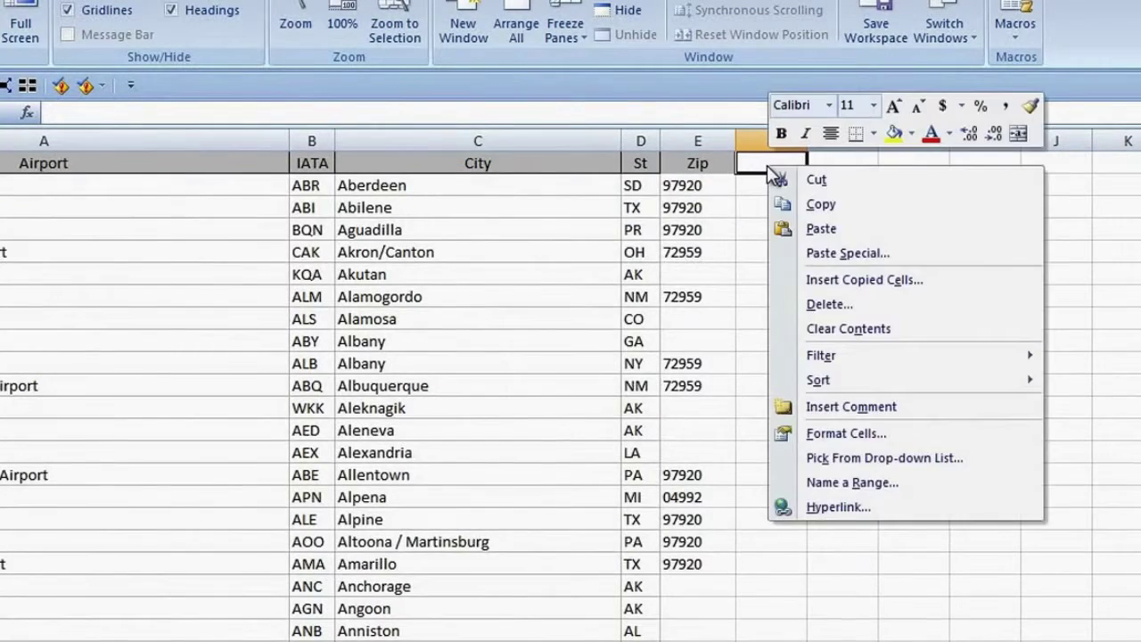
{"action": "left_click", "coordinate": [835, 229]}
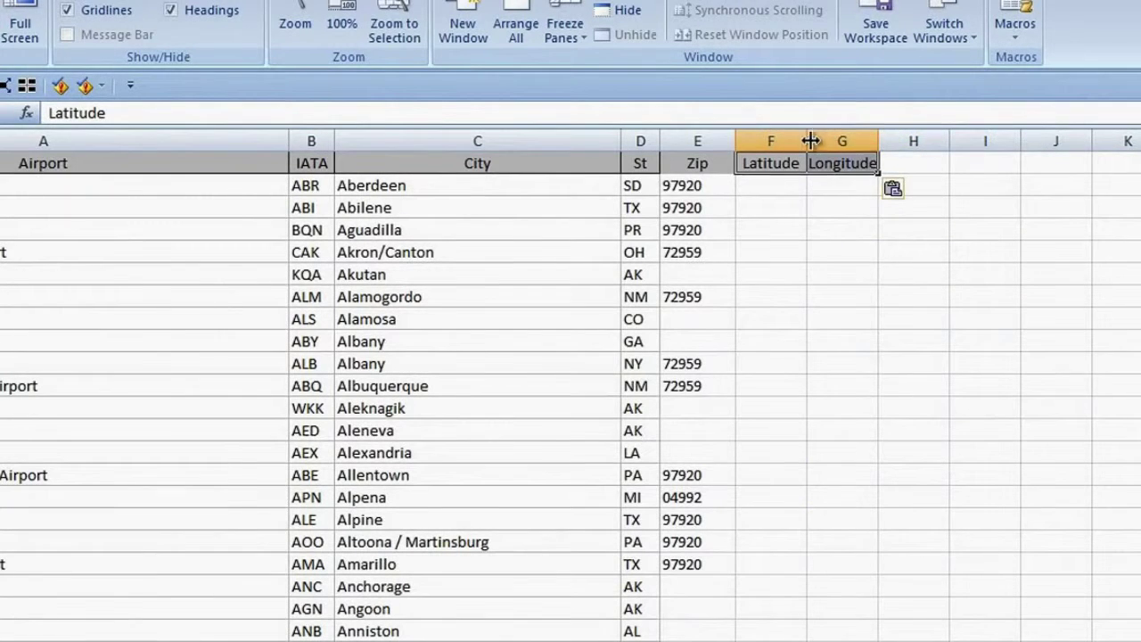
Enter an IFERROR VLOOKUP on Zips_US column 6 in F2, returning 43.96685, and copy it.
{"action": "left_click", "coordinate": [722, 185]}
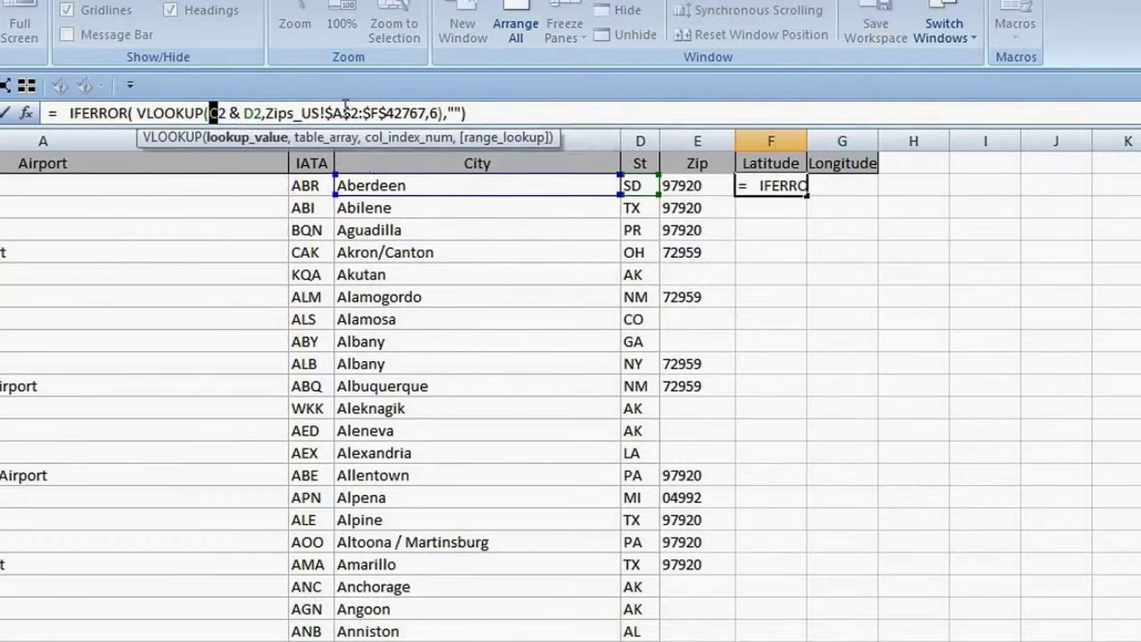
{"action": "type", "text": "d"}
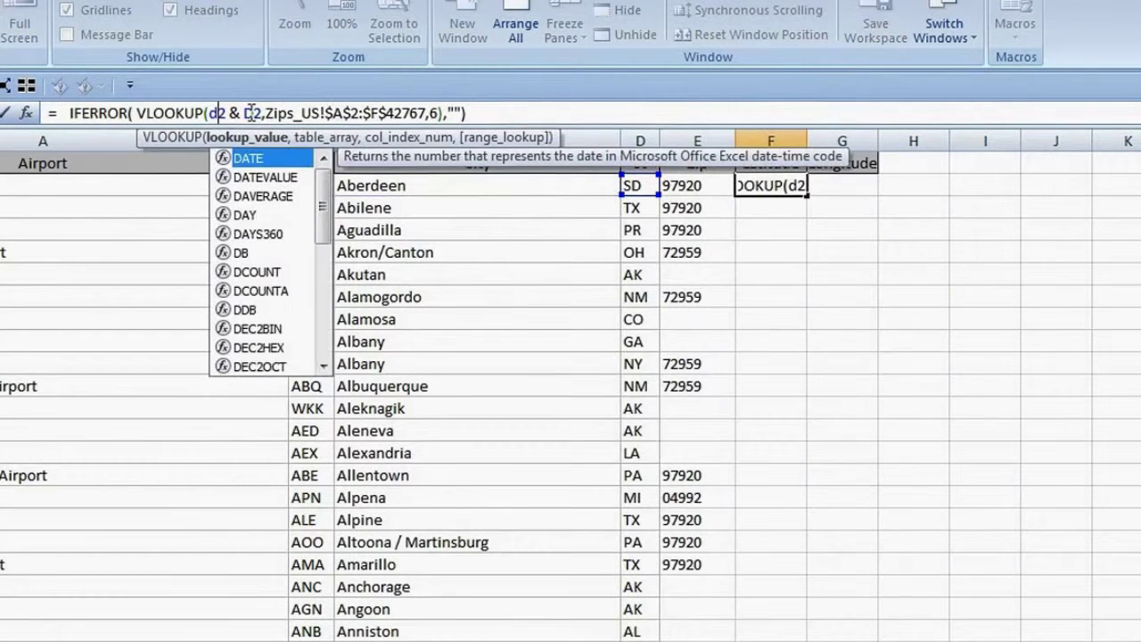
{"action": "left_click", "coordinate": [252, 112]}
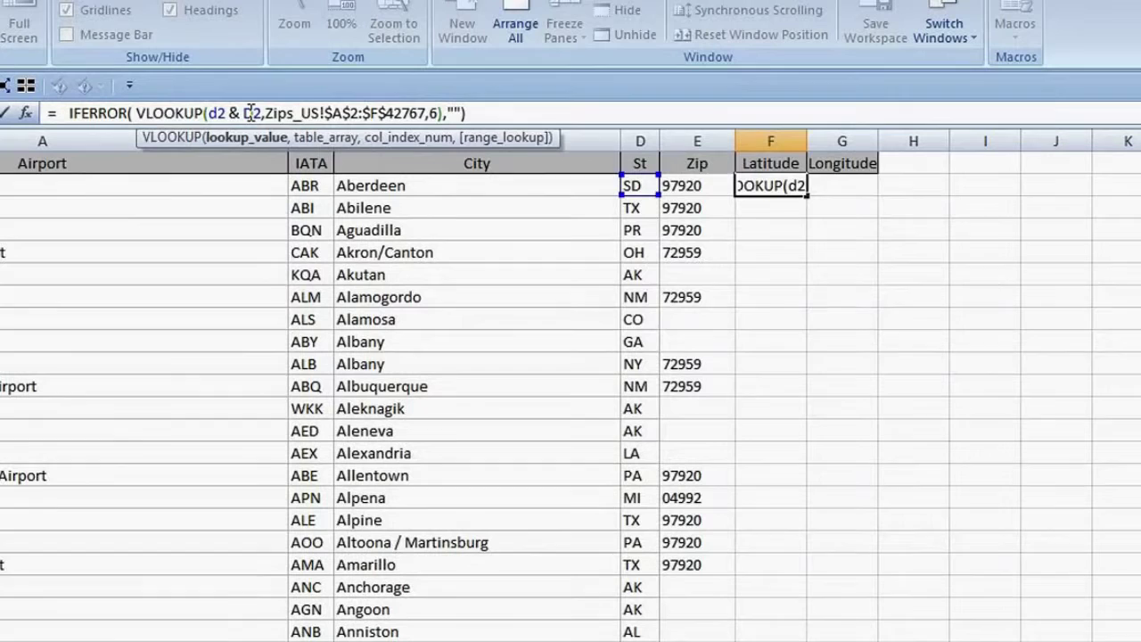
{"action": "left_click_drag", "start_coordinate": [251, 112], "coordinate": [243, 113]}
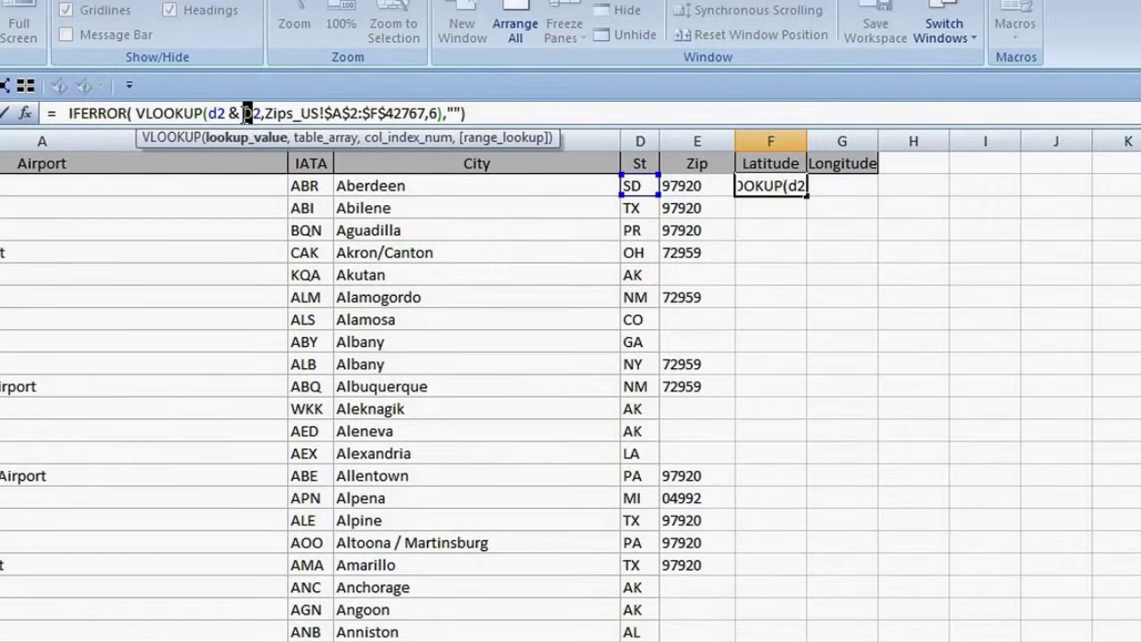
{"action": "type", "text": "c"}
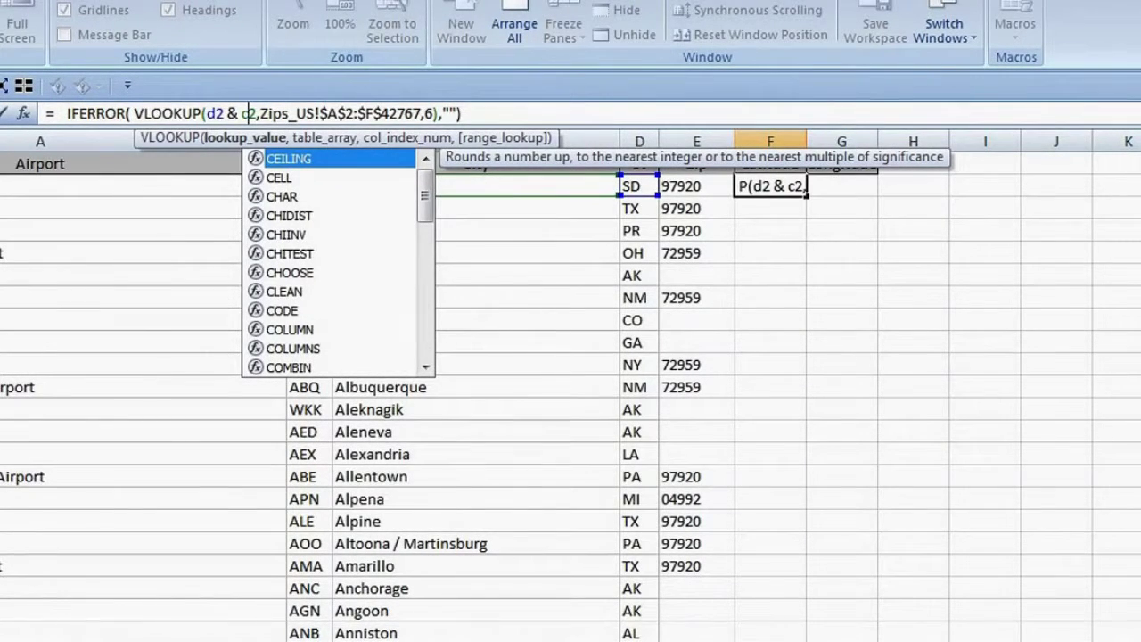
{"action": "key", "text": "Return"}
{"action": "key", "text": "Up"}
{"action": "key", "text": "ctrl+c"}
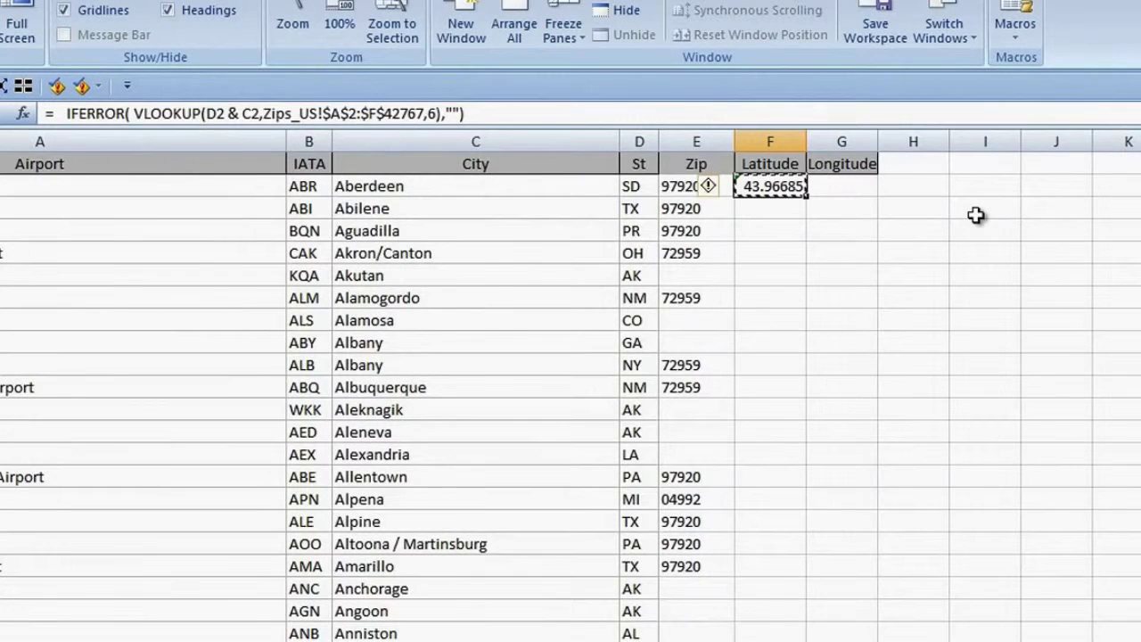
Paste into G2, adjust it to look up column 7 with D2 & C2, then fill F2:G2 down.
{"action": "left_click", "coordinate": [862, 186]}
{"action": "key", "text": "ctrl+v"}
{"action": "left_click", "coordinate": [377, 113]}
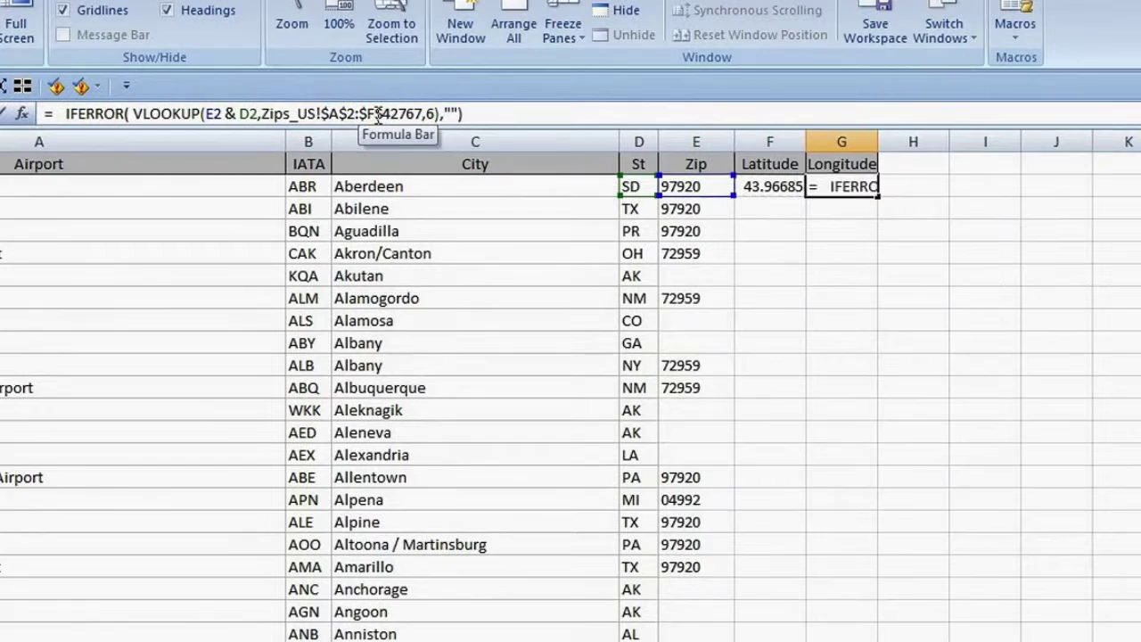
{"action": "left_click_drag", "start_coordinate": [378, 113], "coordinate": [367, 114]}
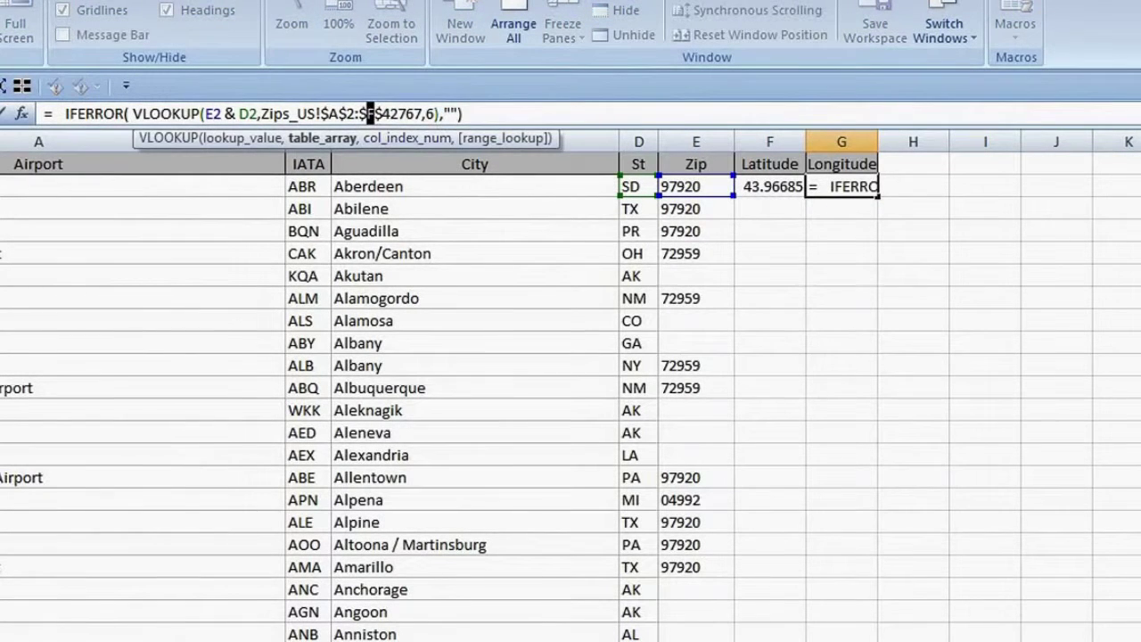
{"action": "type", "text": "G"}
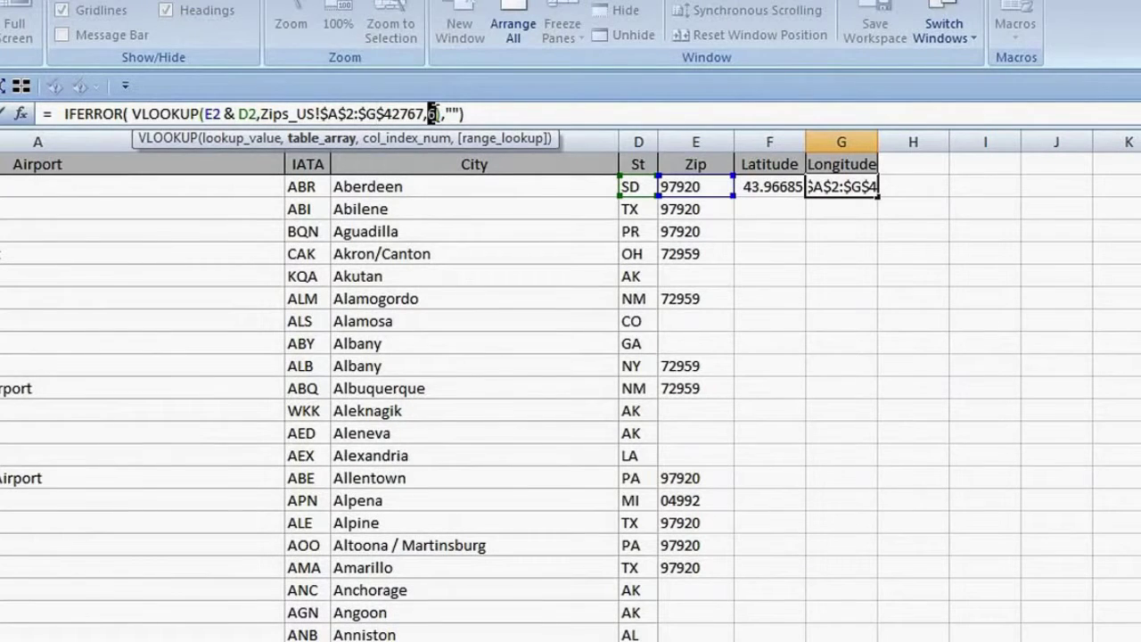
{"action": "double_click", "coordinate": [432, 113]}
{"action": "type", "text": "7"}
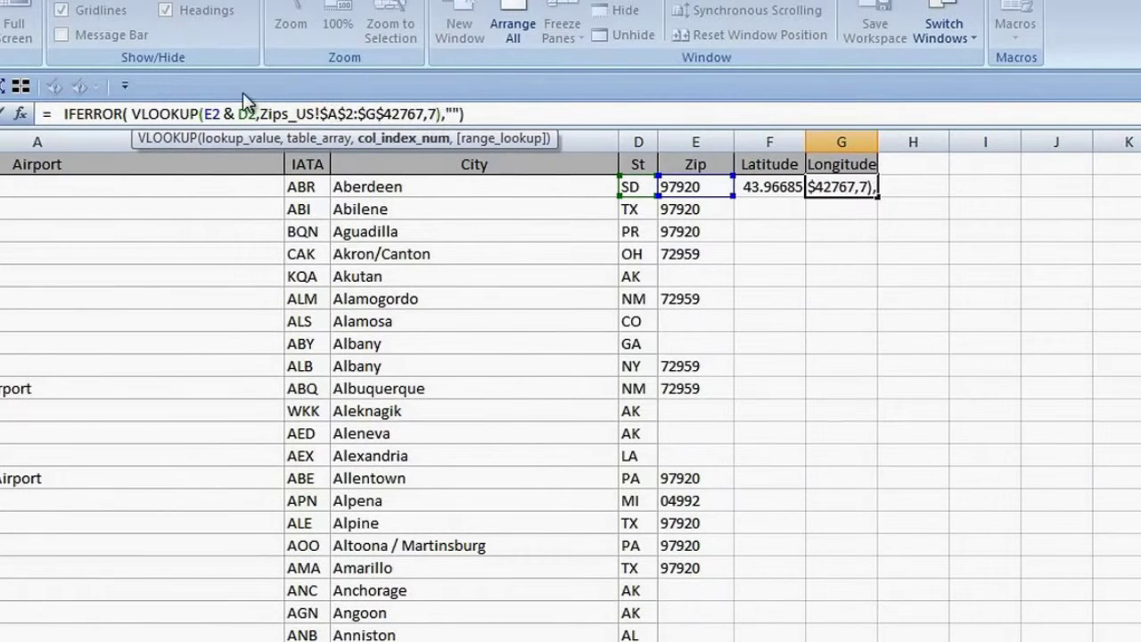
{"action": "double_click", "coordinate": [208, 113]}
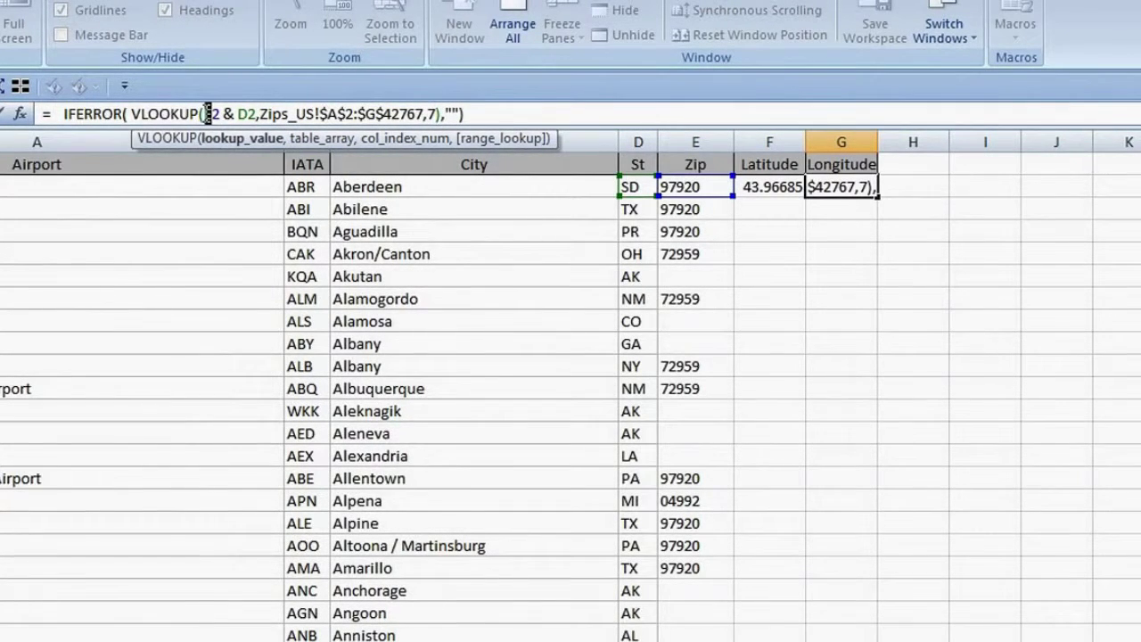
{"action": "type", "text": "d2 & "}
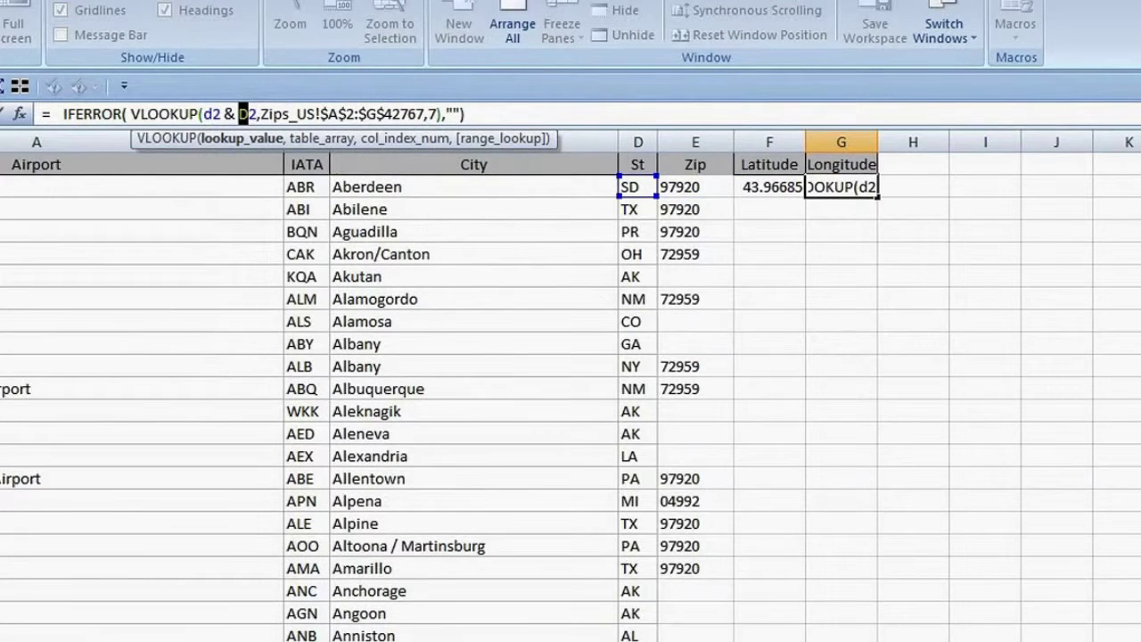
{"action": "type", "text": "c"}
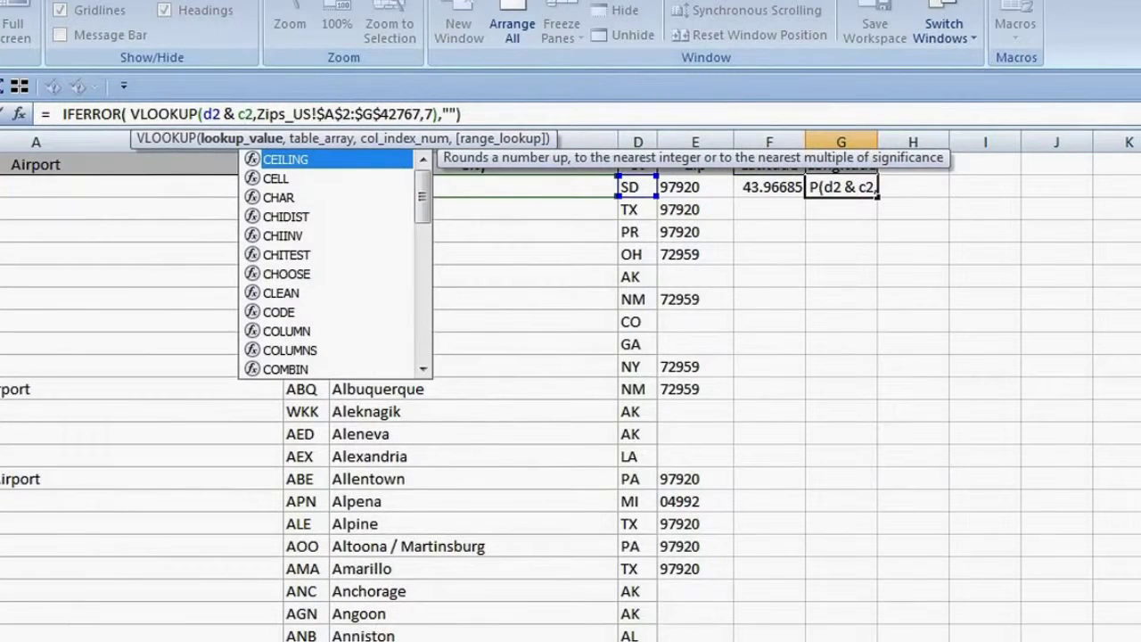
{"action": "key", "text": "Return"}
{"action": "left_click_drag", "start_coordinate": [770, 187], "coordinate": [841, 187]}
{"action": "double_click", "coordinate": [877, 197]}
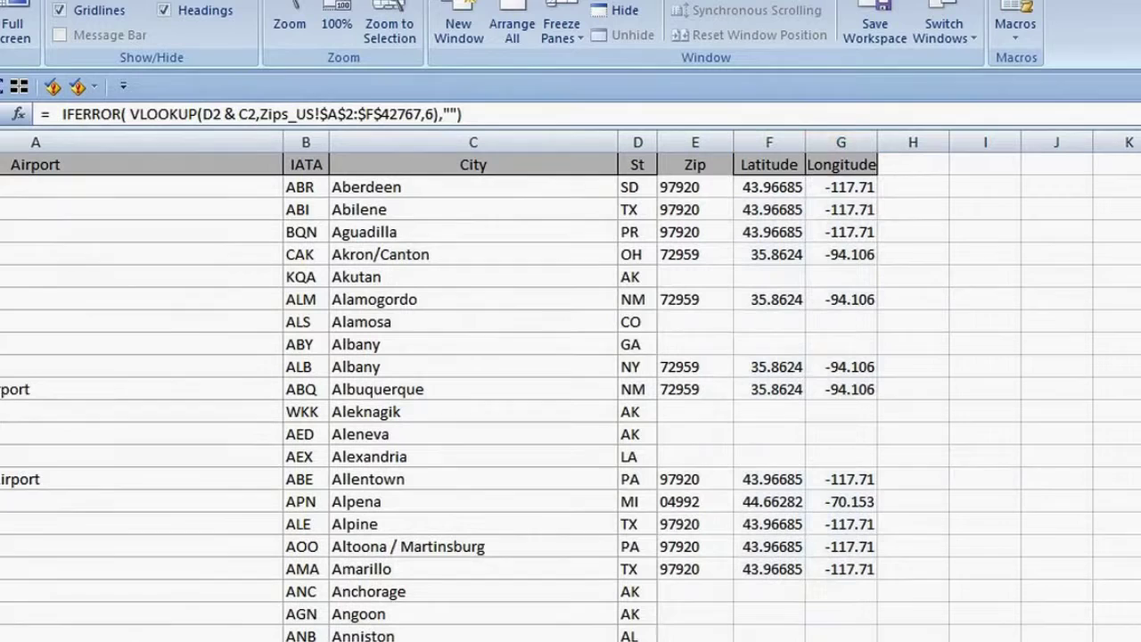
Turn on AutoFilter and filter the State column to show only NY airports.
{"action": "left_click", "coordinate": [473, 164]}
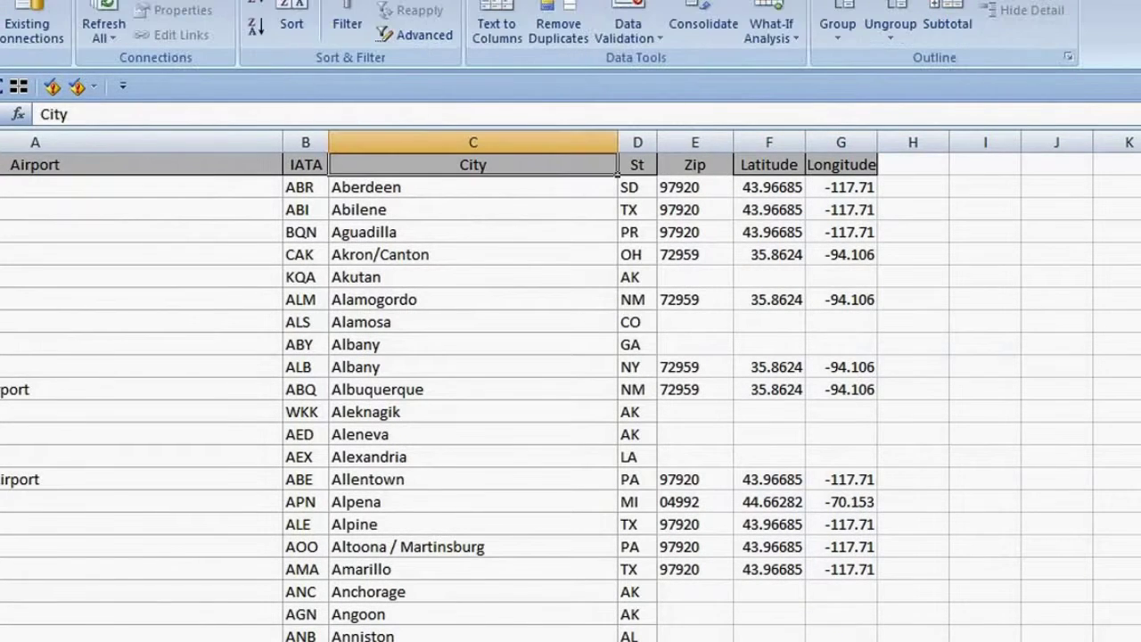
{"action": "left_click", "coordinate": [366, 16]}
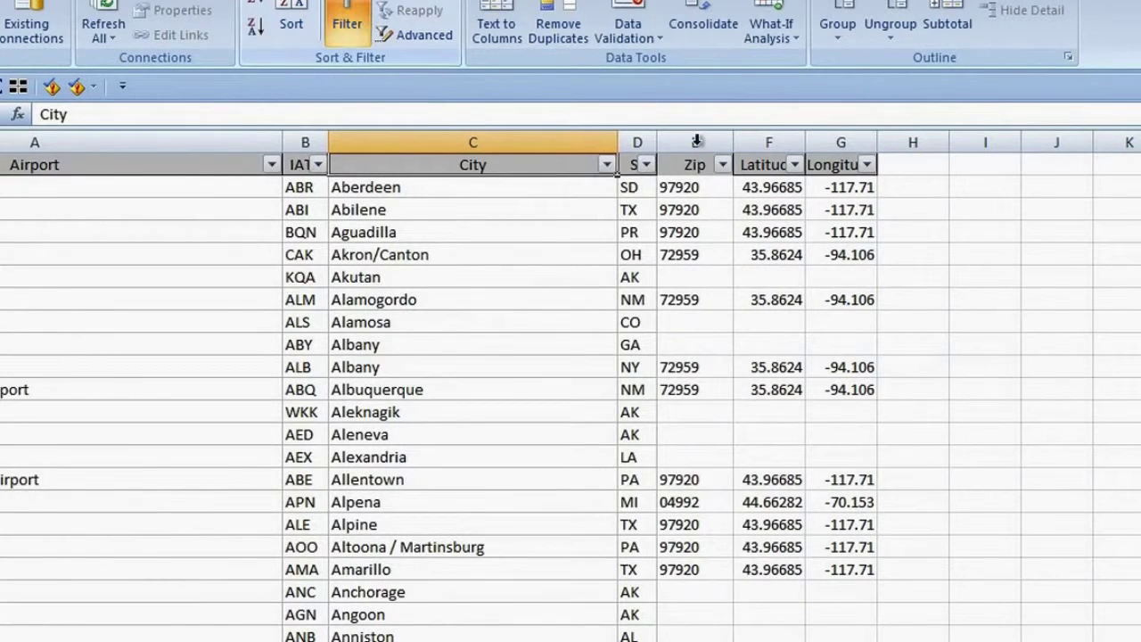
{"action": "left_click", "coordinate": [647, 164]}
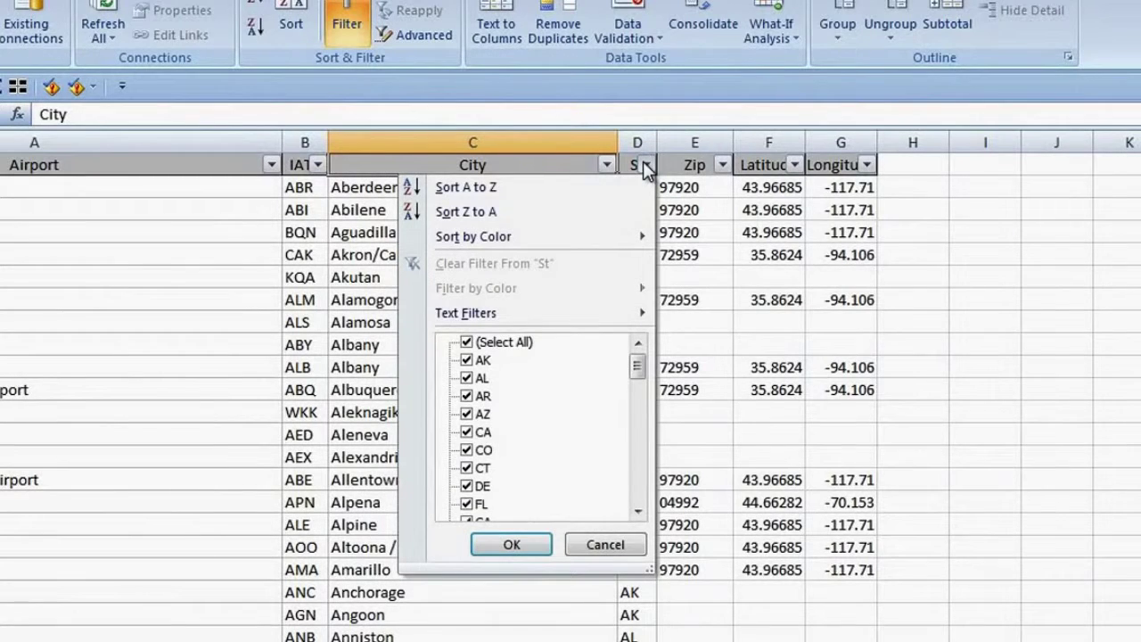
{"action": "left_click", "coordinate": [467, 342]}
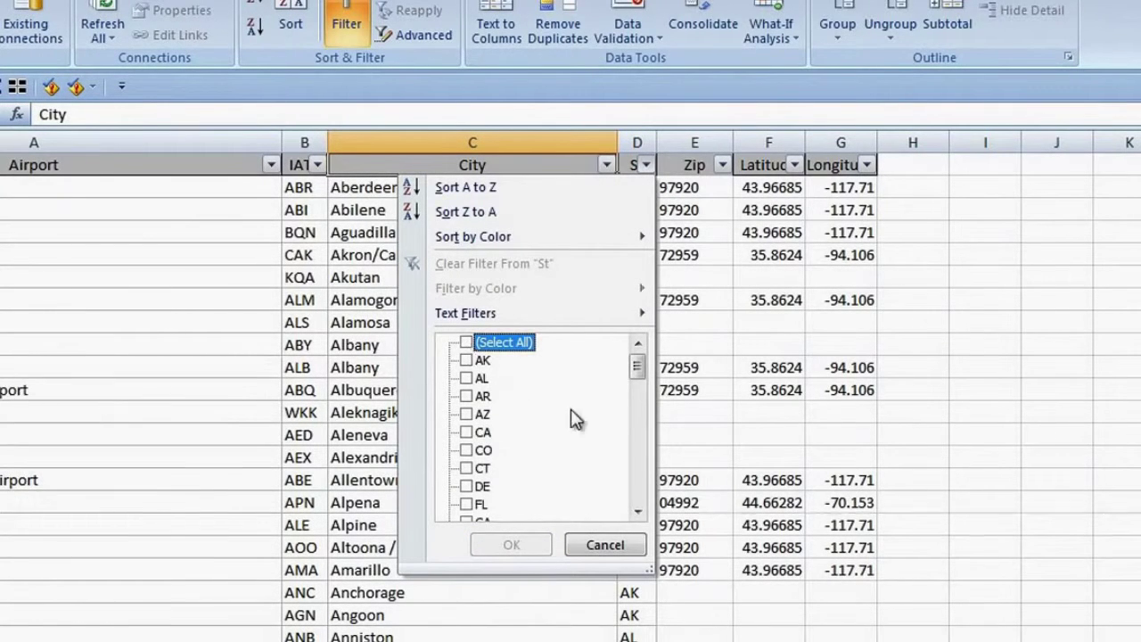
{"action": "left_click", "coordinate": [644, 492]}
{"action": "left_click", "coordinate": [644, 492]}
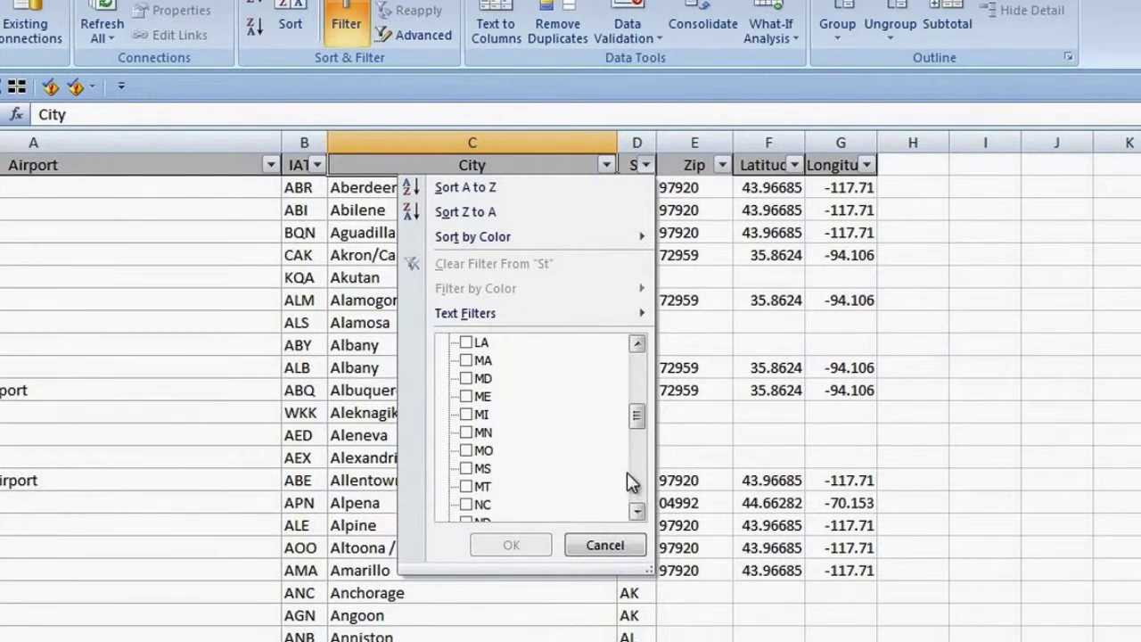
{"action": "left_click", "coordinate": [639, 504]}
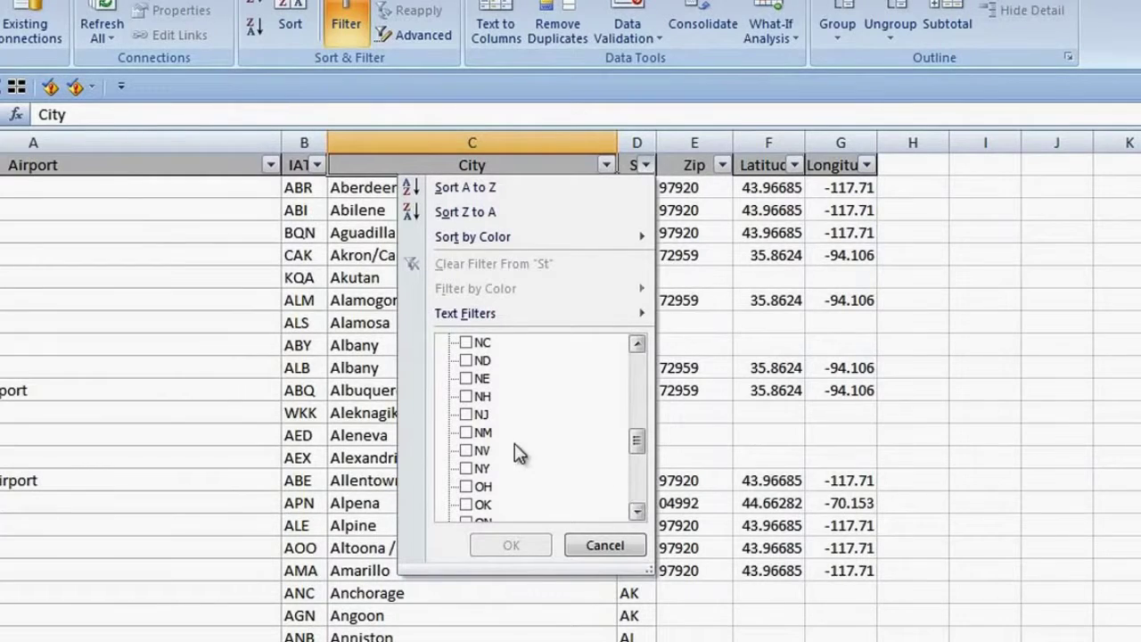
{"action": "left_click", "coordinate": [464, 468]}
{"action": "left_click", "coordinate": [512, 546]}
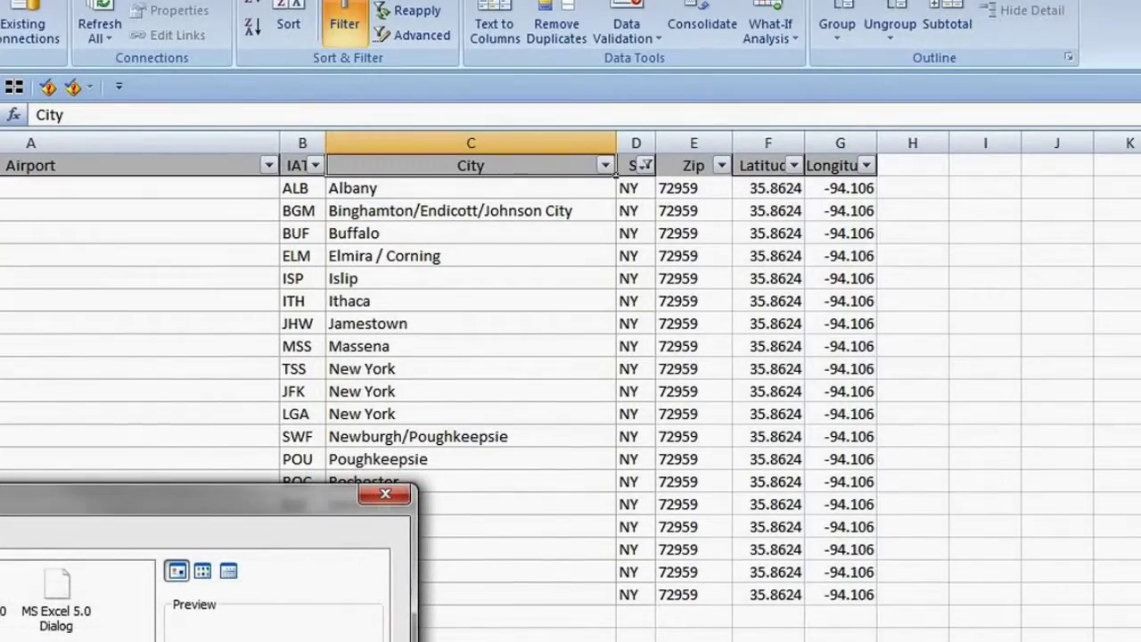
Insert a new blank worksheet into the airport workbook from the Insert dialog.
{"action": "left_click_drag", "start_coordinate": [5, 484], "coordinate": [211, 95]}
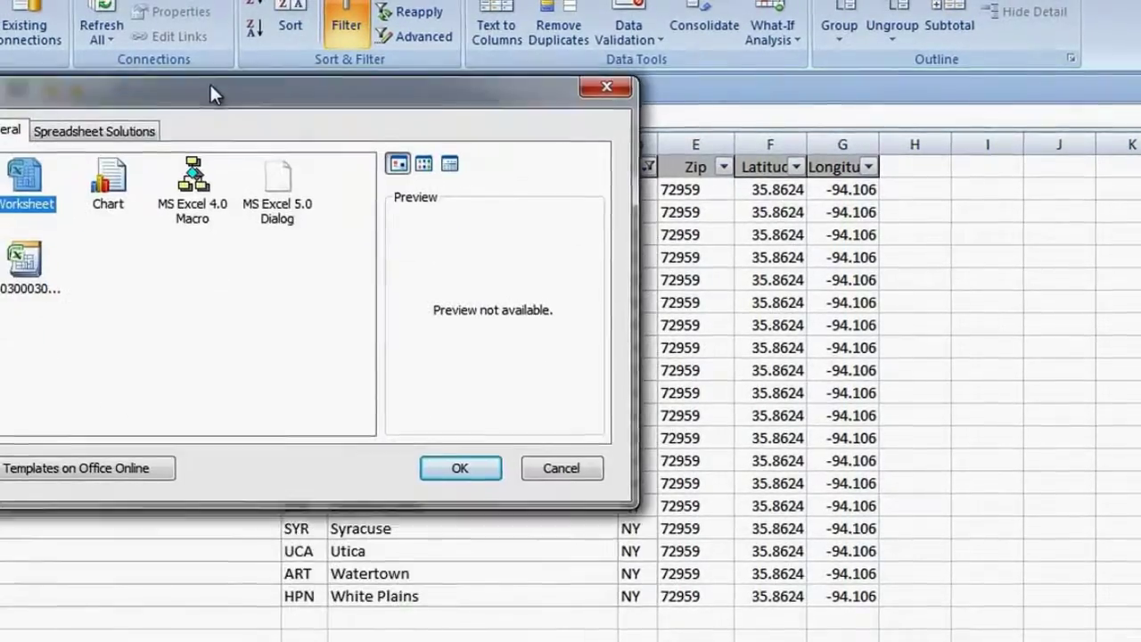
{"action": "left_click", "coordinate": [460, 477]}
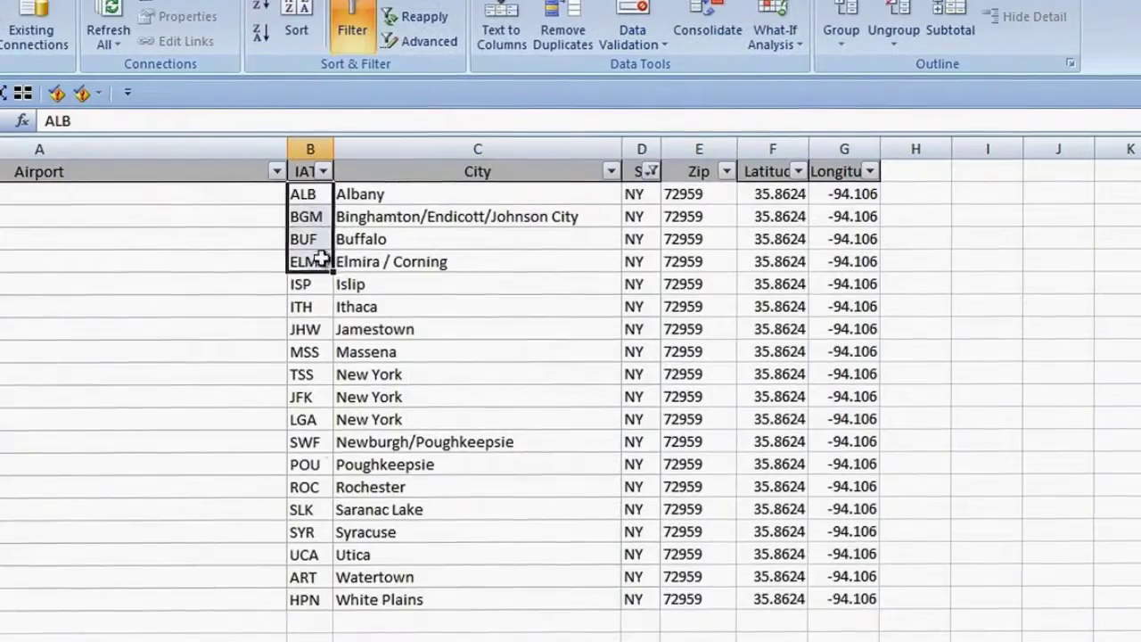
Copy the NY IATA codes ALB–HPN and paste them transposed across row 1 of the new sheet.
{"action": "left_click_drag", "start_coordinate": [309, 261], "coordinate": [329, 598]}
{"action": "right_click", "coordinate": [298, 487]}
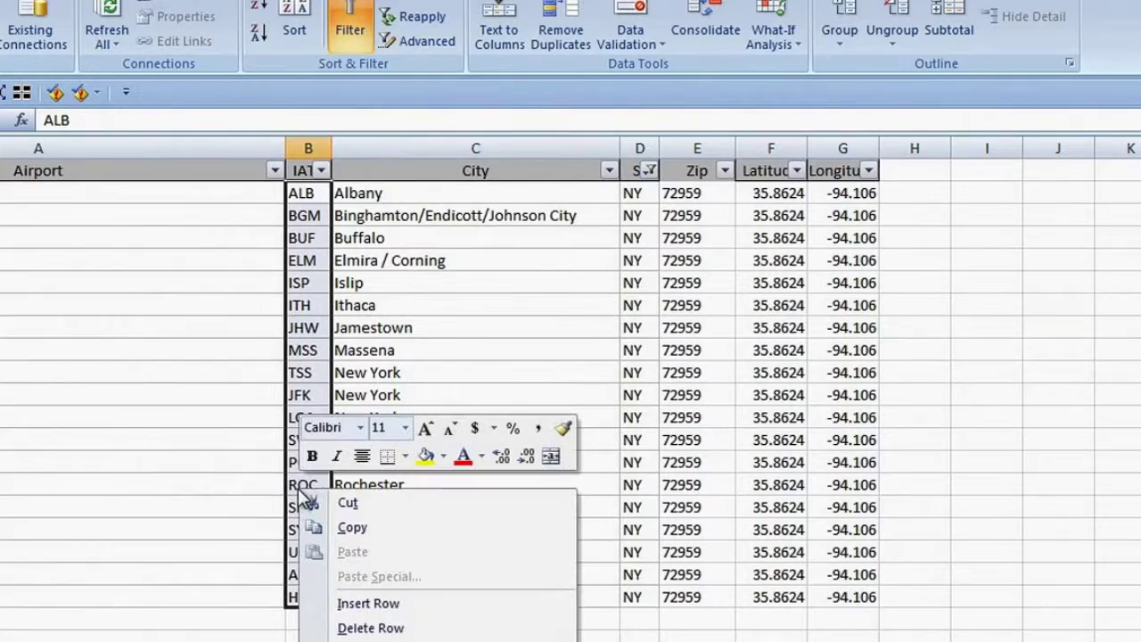
{"action": "left_click", "coordinate": [352, 529]}
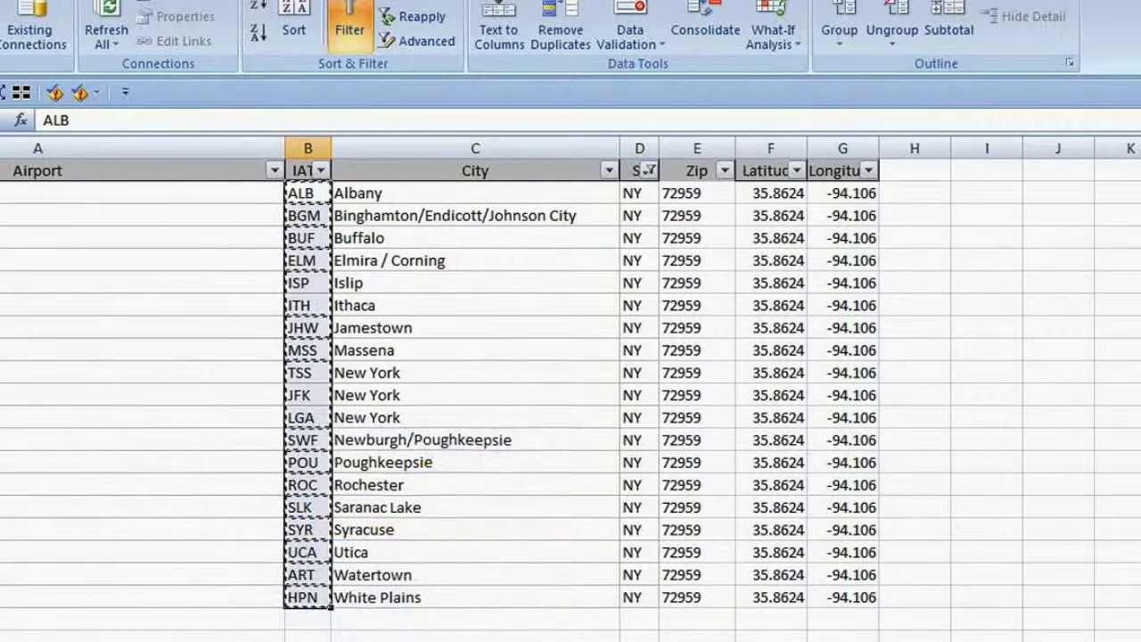
{"action": "key", "text": "ctrl+Page_Down"}
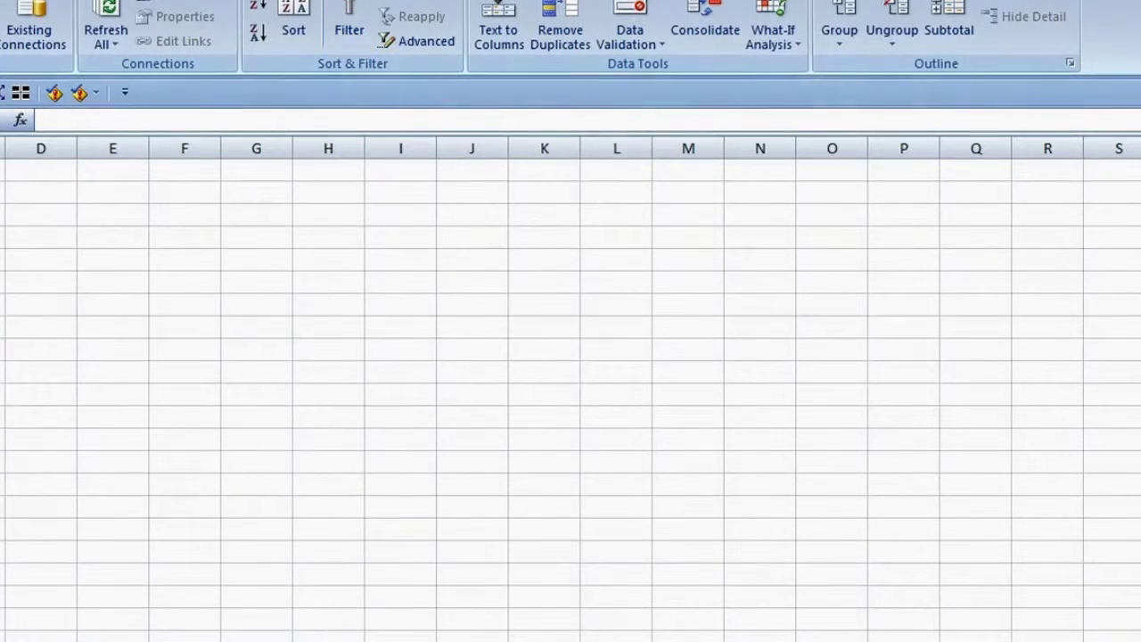
{"action": "key", "text": "shift+F10"}
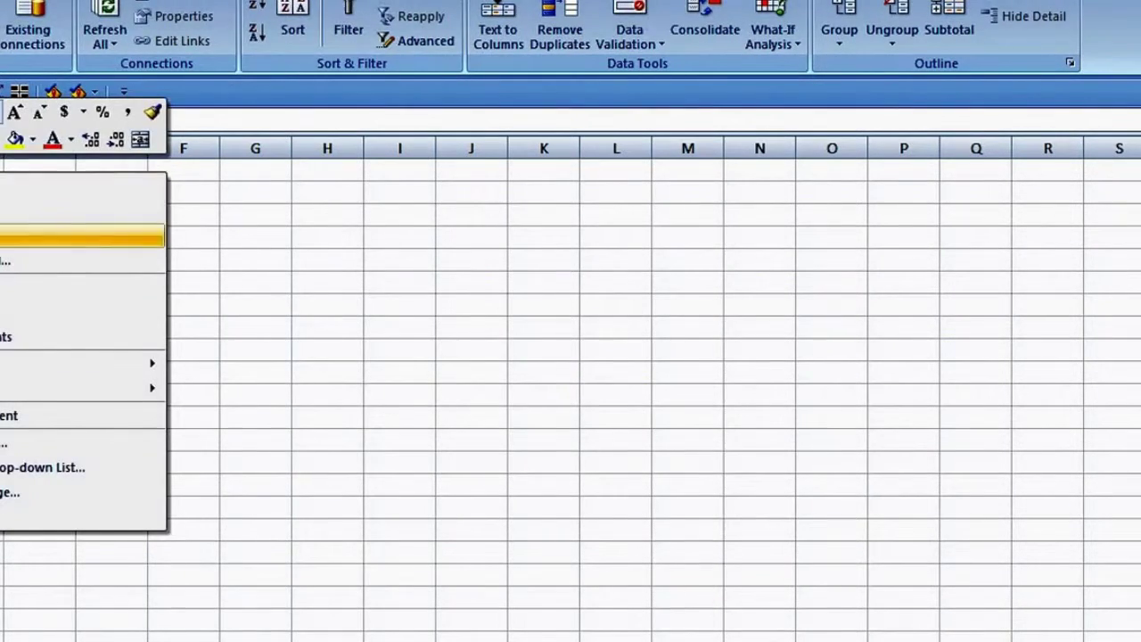
{"action": "key", "text": "Down"}
{"action": "key", "text": "Return"}
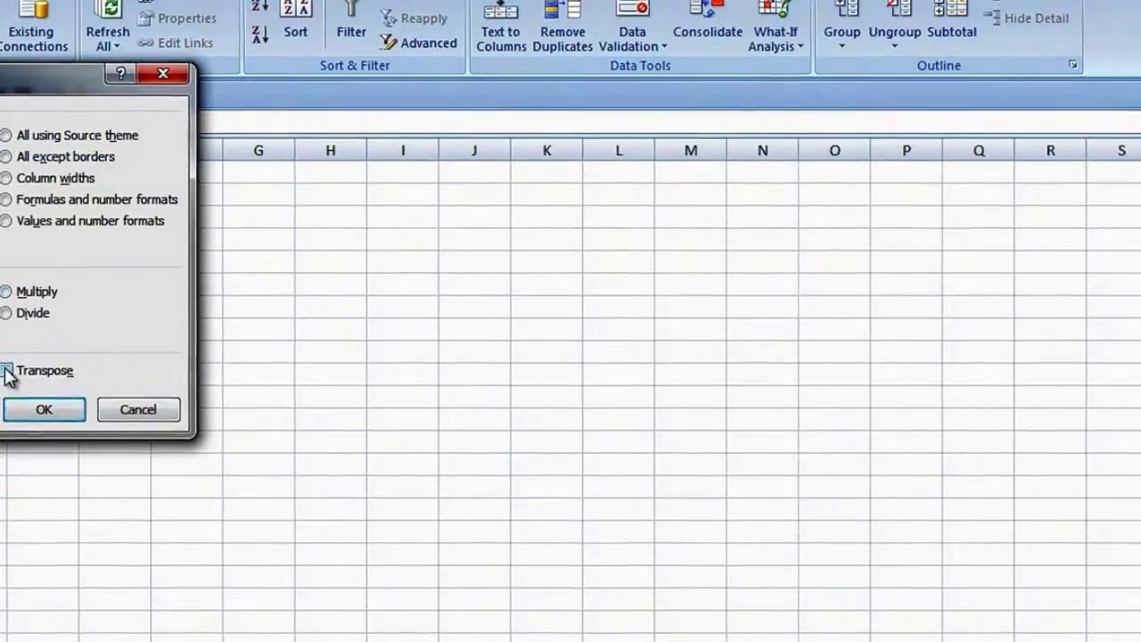
{"action": "left_click", "coordinate": [7, 371]}
{"action": "left_click", "coordinate": [36, 411]}
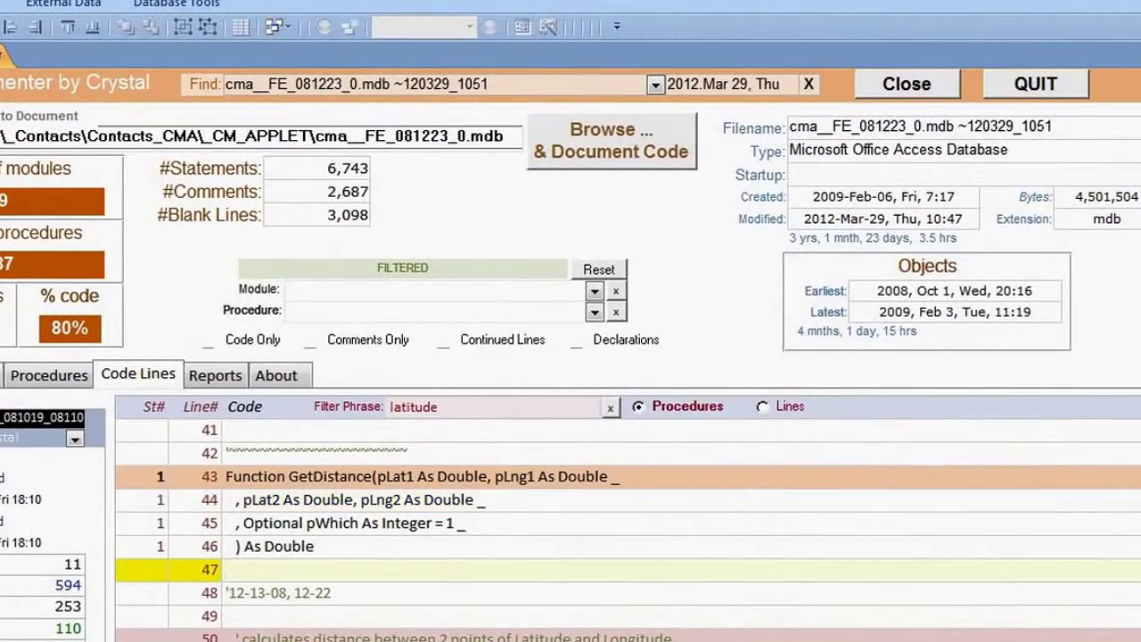
Copy the GetDistance procedure from the documenter's Code Lines to the clipboard and dismiss the confirmation.
{"action": "left_click", "coordinate": [223, 565]}
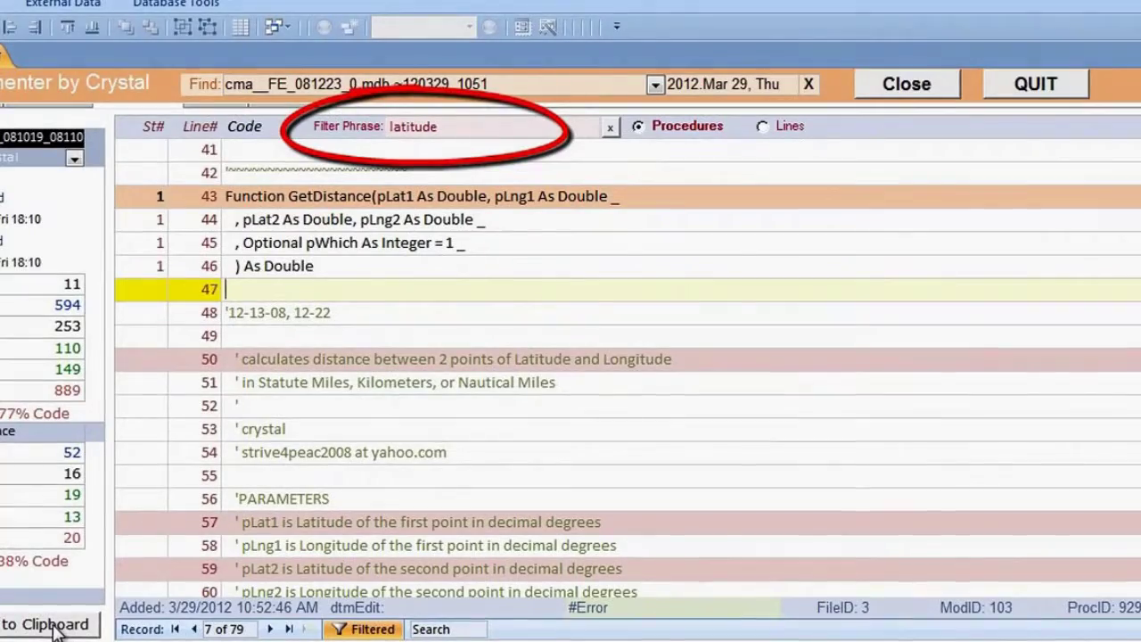
{"action": "left_click", "coordinate": [49, 624]}
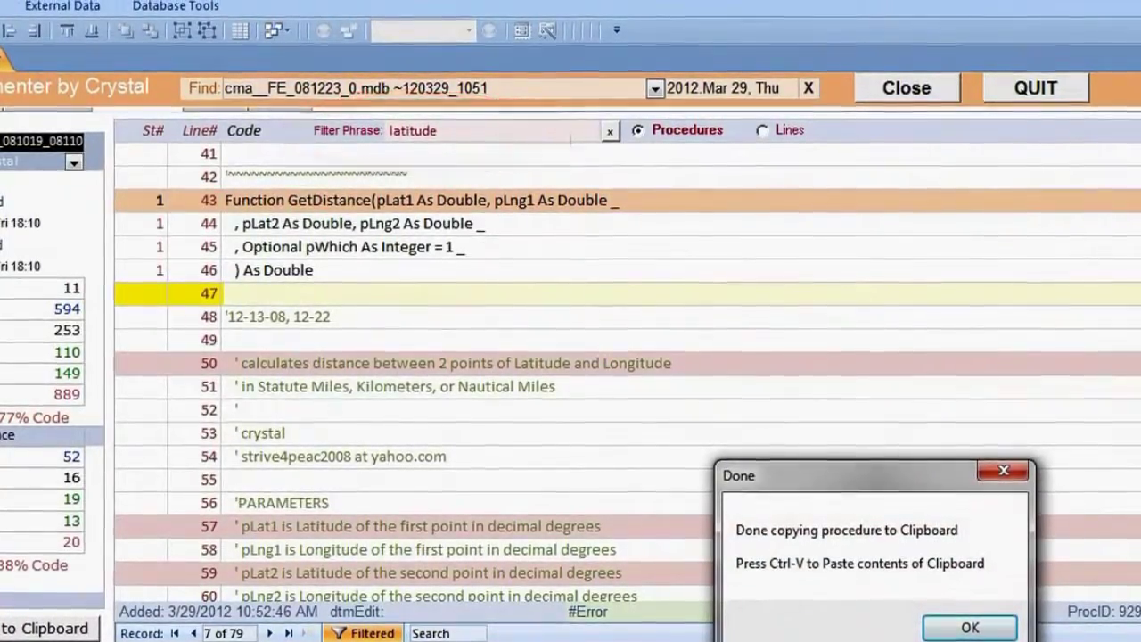
{"action": "left_click", "coordinate": [970, 628]}
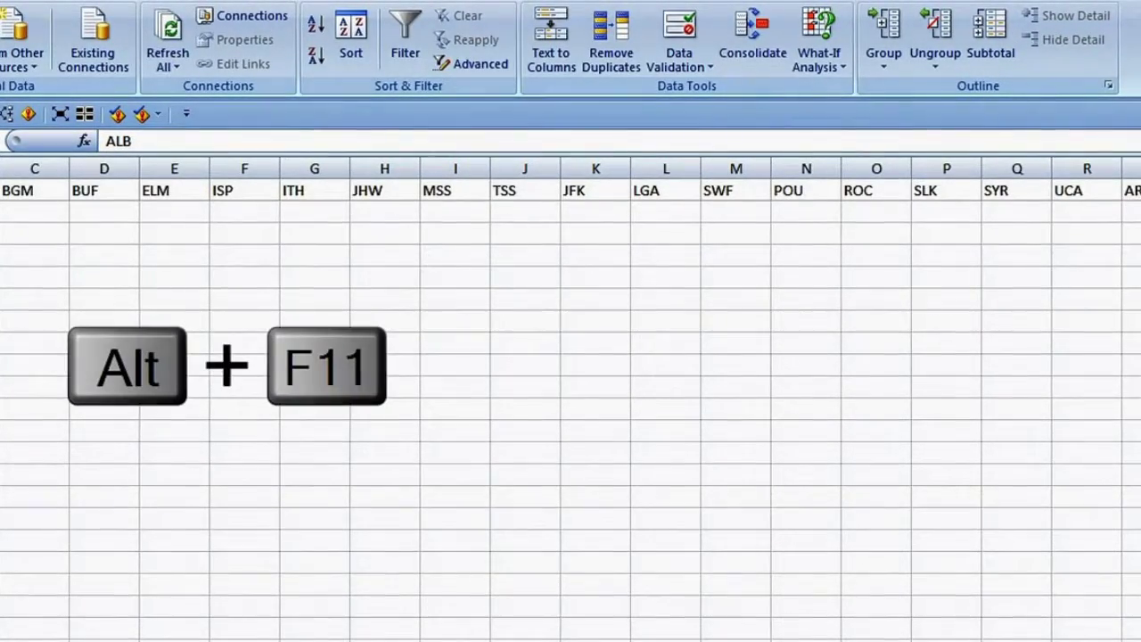
Insert Module1 in the VBA editor and paste the GetDistance function into it.
{"action": "key", "text": "alt+F11"}
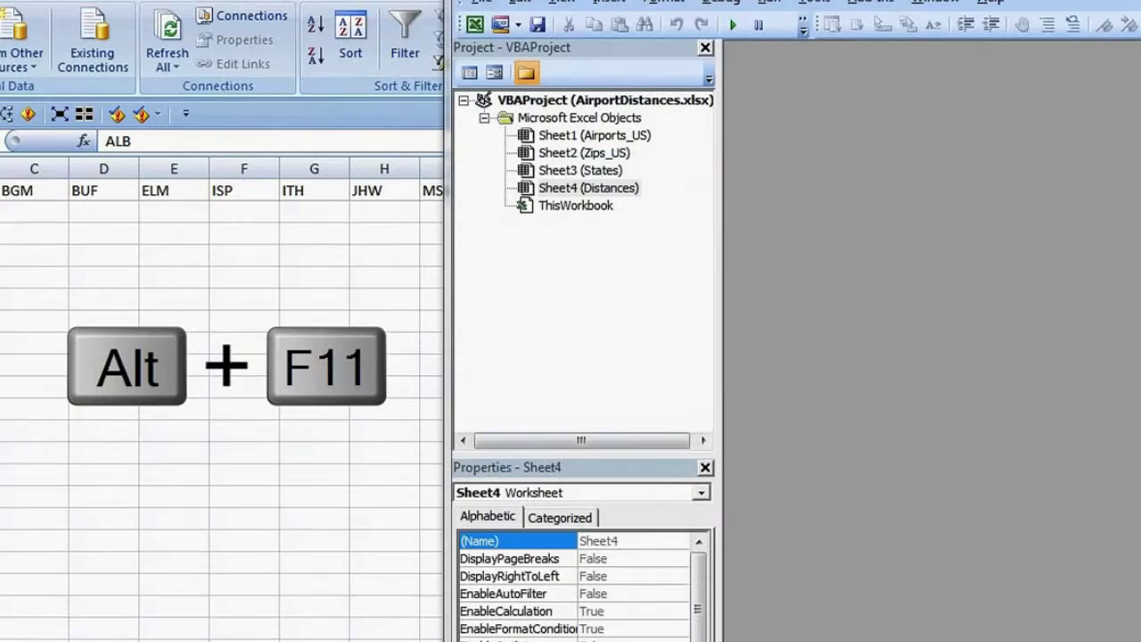
{"action": "left_click", "coordinate": [606, 3]}
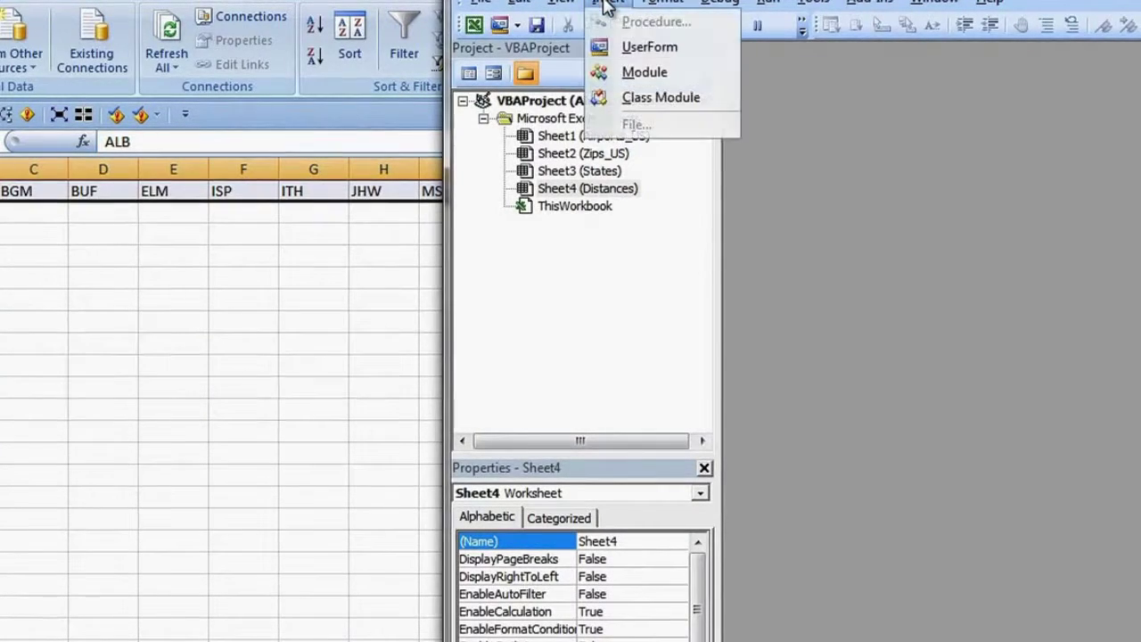
{"action": "left_click", "coordinate": [637, 73]}
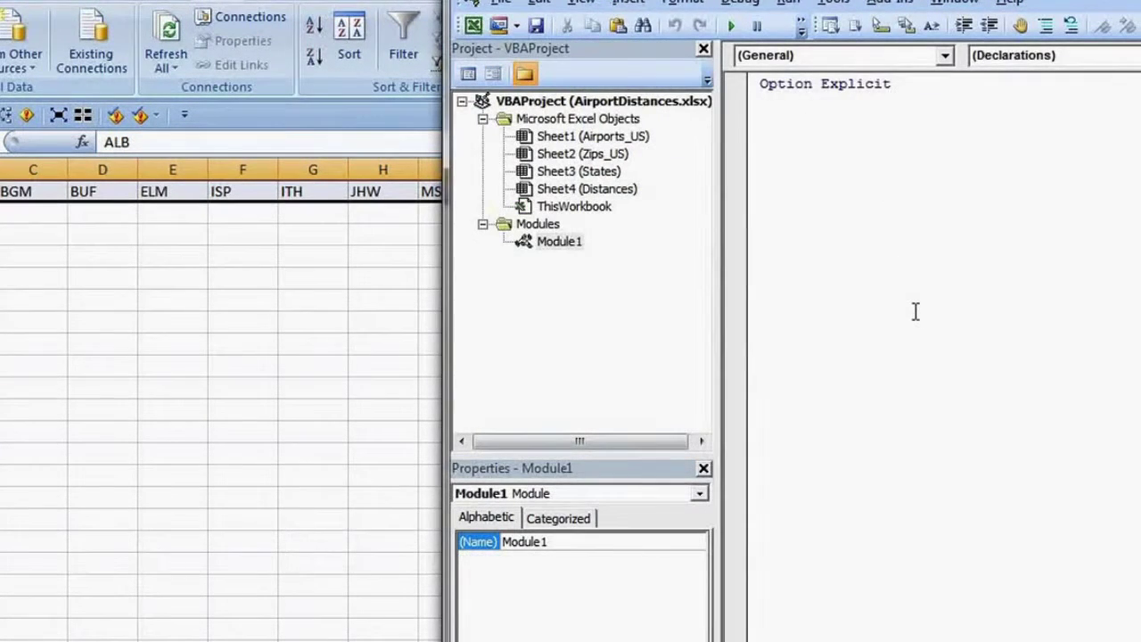
{"action": "key", "text": "ctrl+v"}
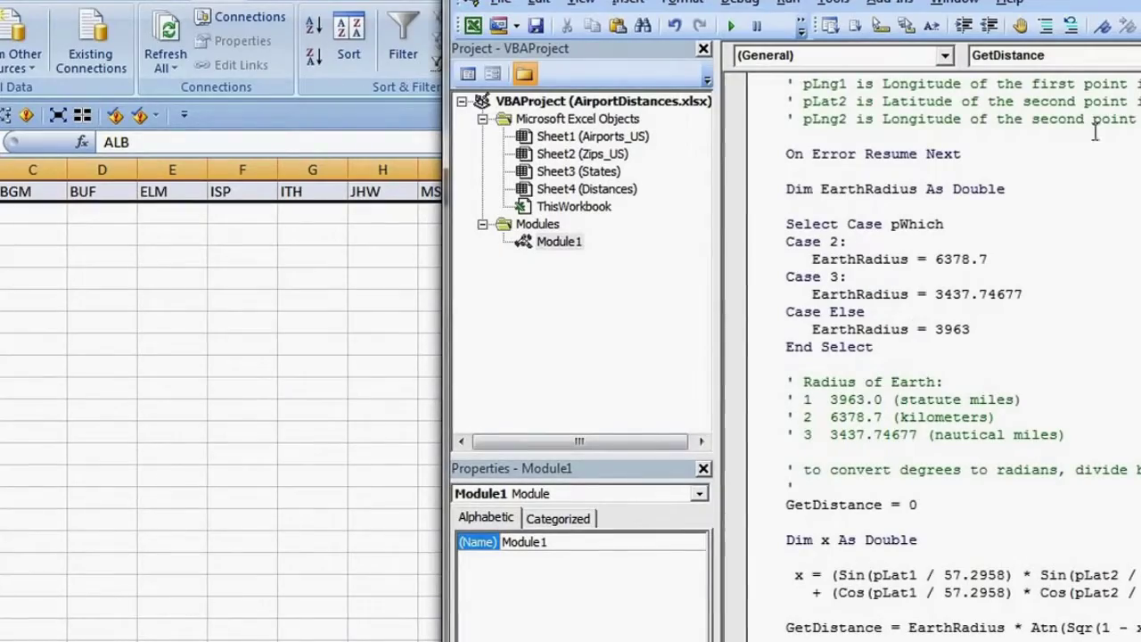
Compile the VBA project and review the GetDistance function's declaration.
{"action": "left_click", "coordinate": [740, 2]}
{"action": "left_click", "coordinate": [749, 25]}
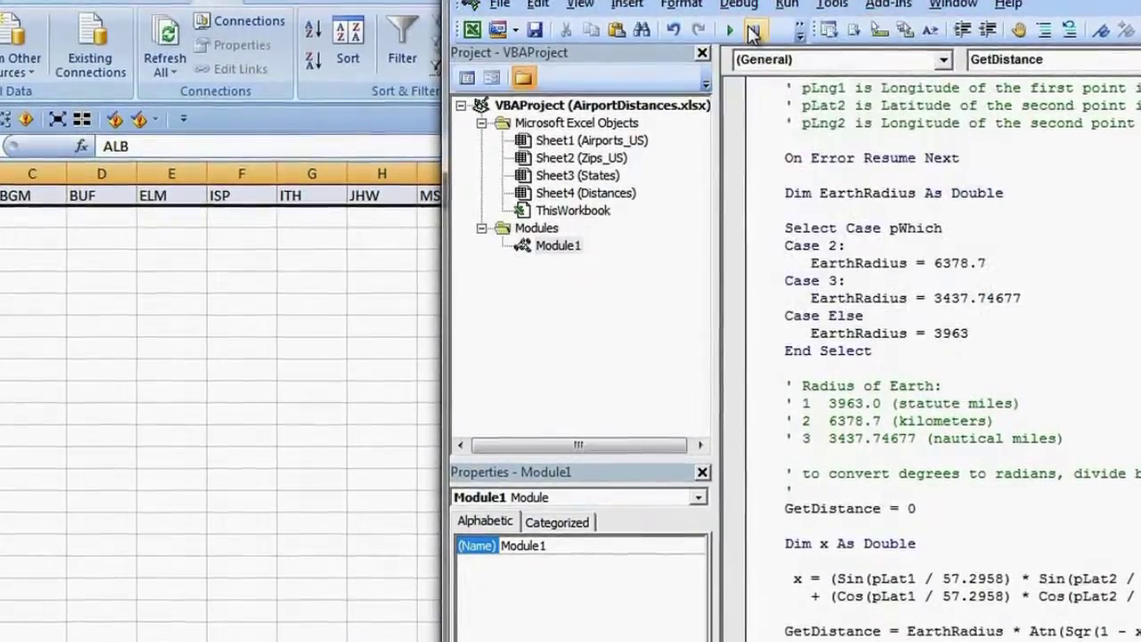
{"action": "scroll", "coordinate": [736, 198], "scroll_direction": "up", "scroll_amount": 7}
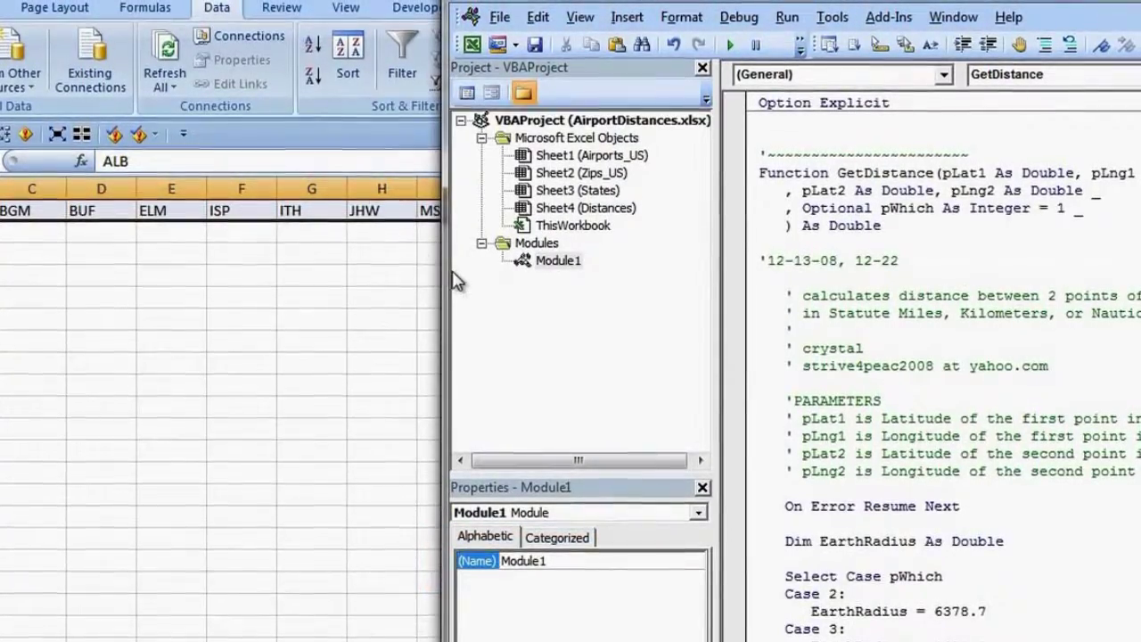
{"action": "left_click_drag", "start_coordinate": [444, 258], "coordinate": [46, 259]}
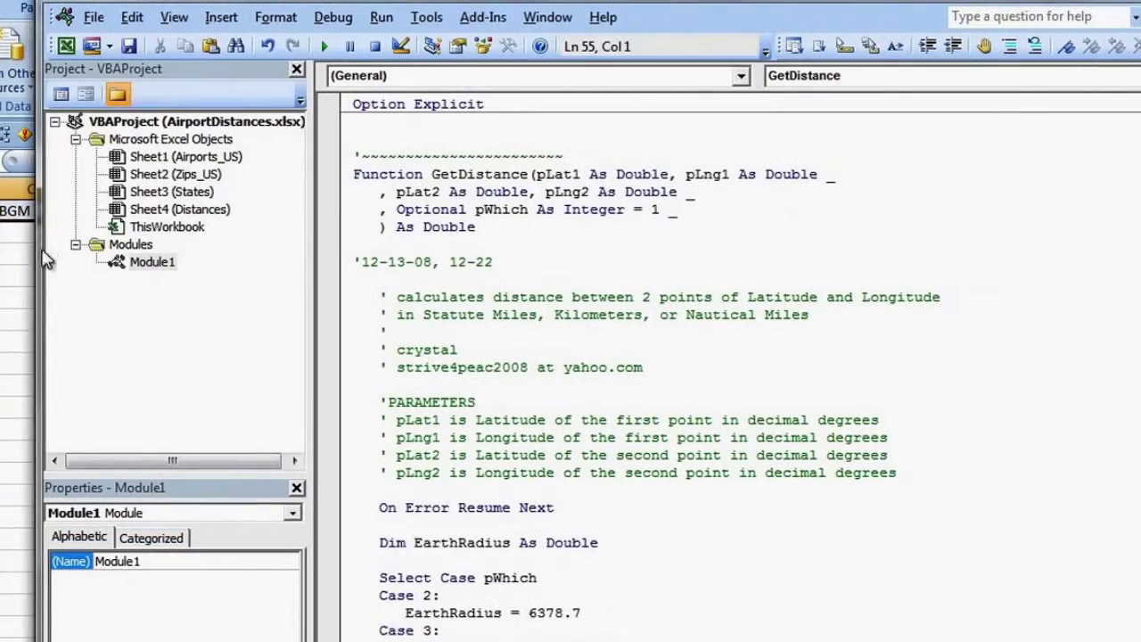
{"action": "left_click", "coordinate": [473, 174]}
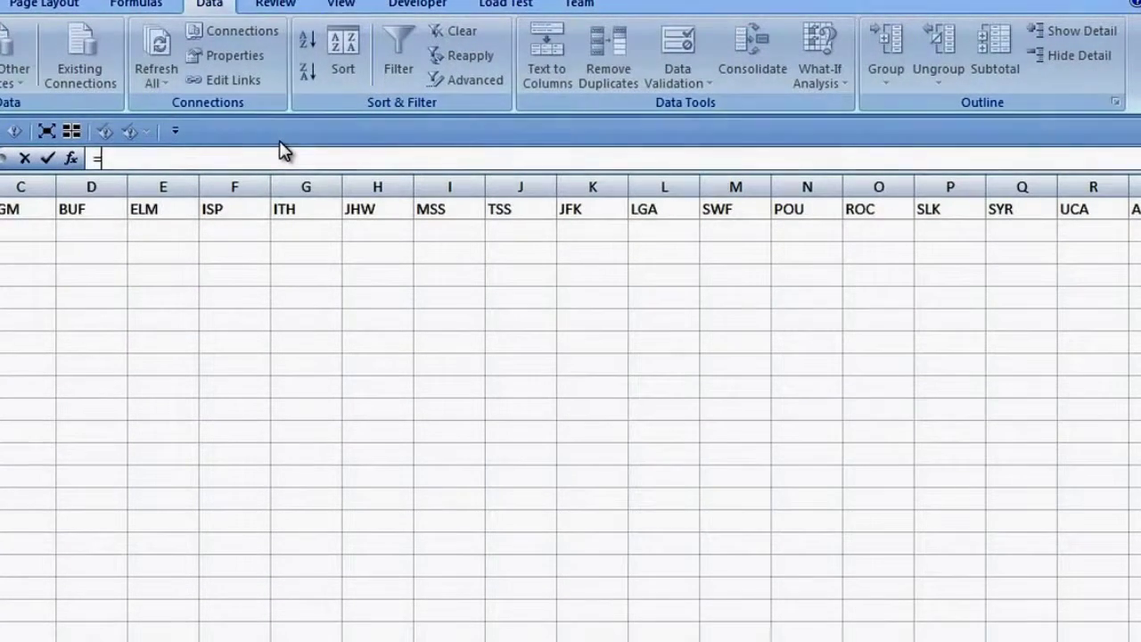
Begin the formula =GetDistance(VLOOKUP( on the codes sheet.
{"action": "type", "text": "GetDistance"}
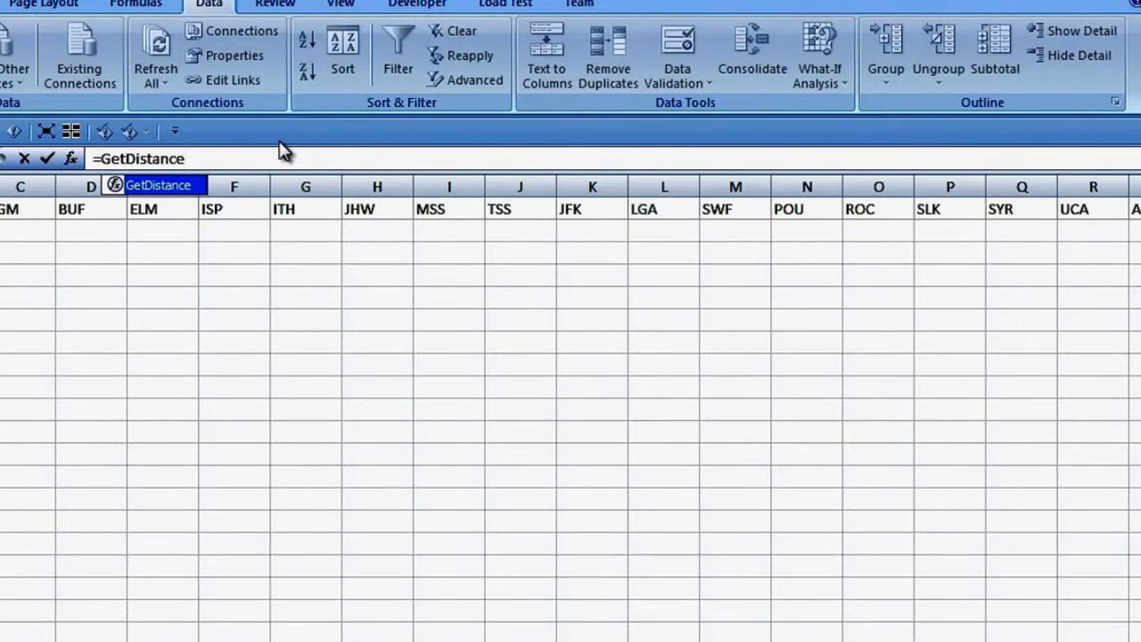
{"action": "type", "text": "("}
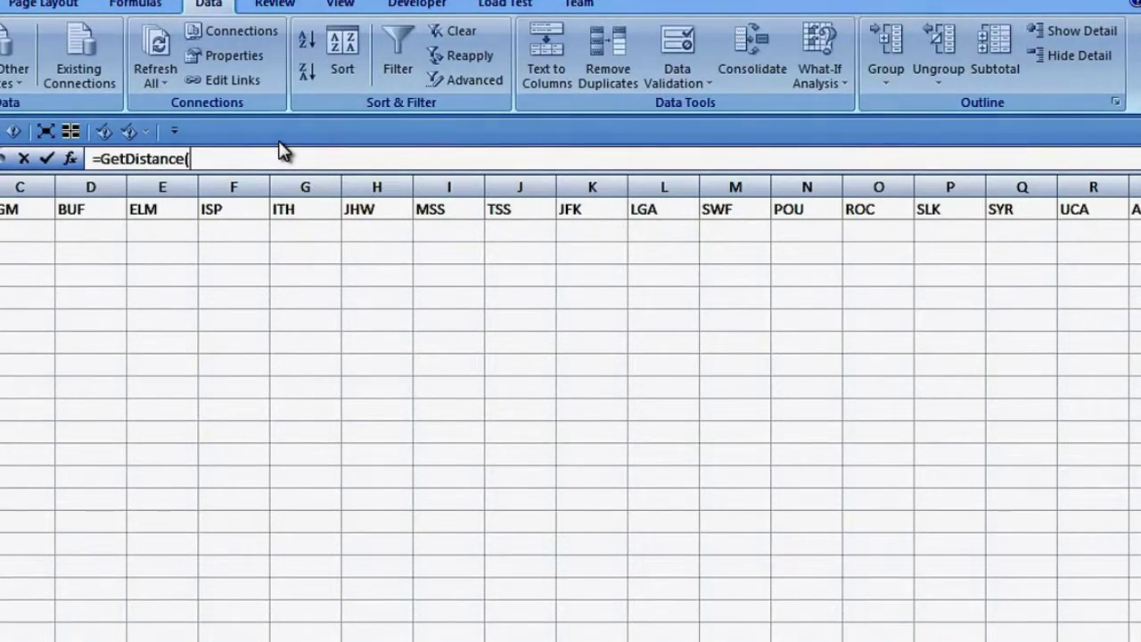
{"action": "type", "text": "vl"}
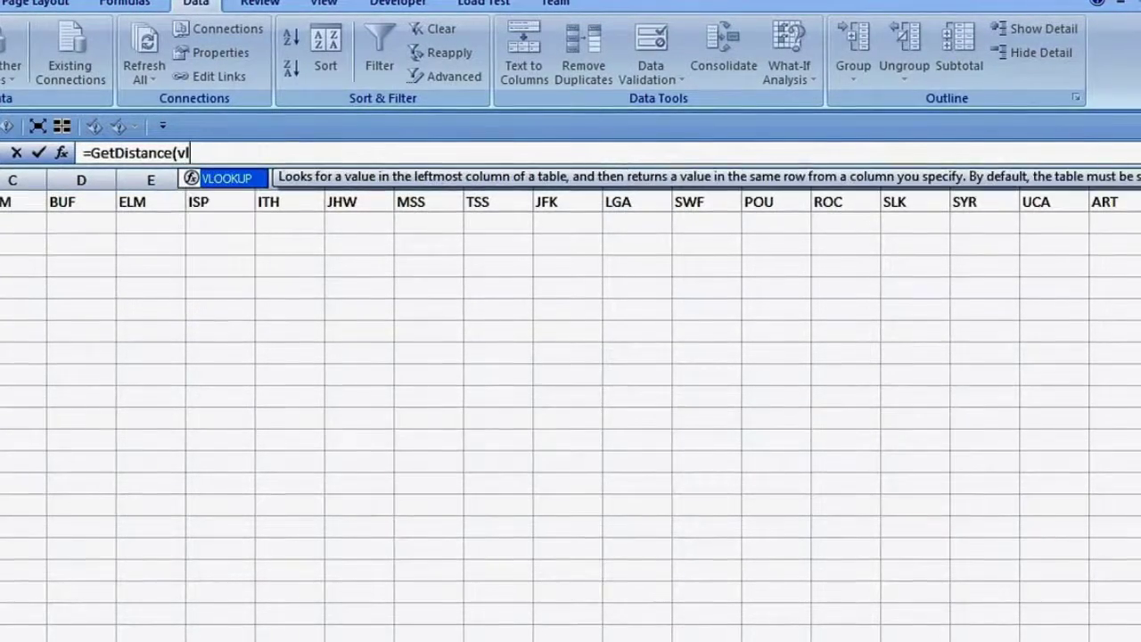
{"action": "key", "text": "Tab"}
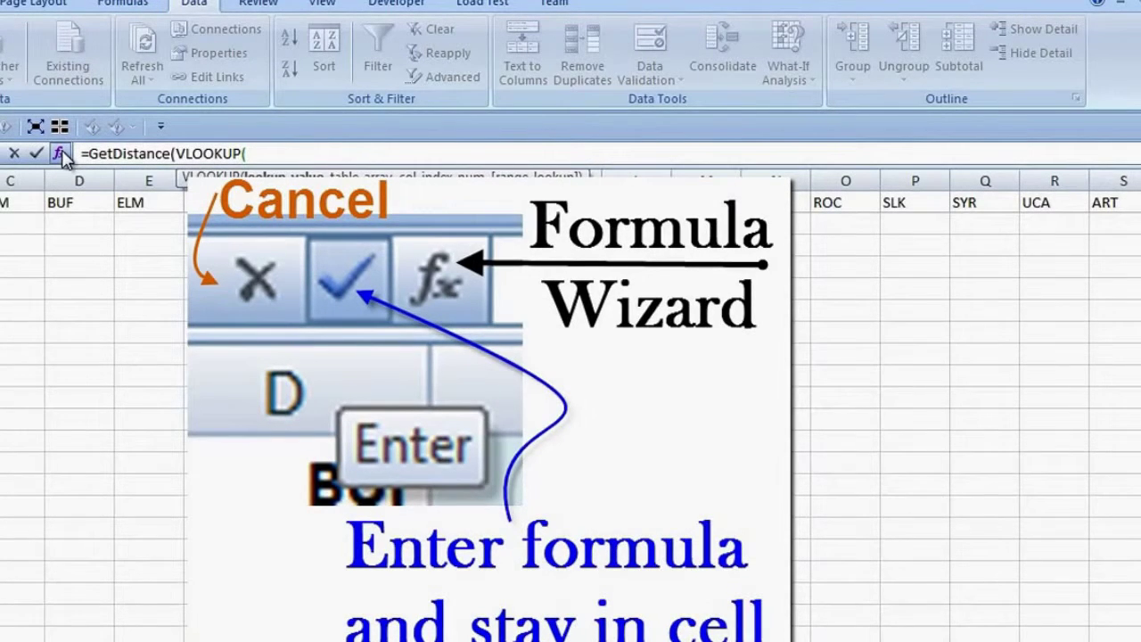
Set the first VLOOKUP to lookup B1, table Airports_US!B10:G525, column 5.
{"action": "left_click", "coordinate": [60, 154]}
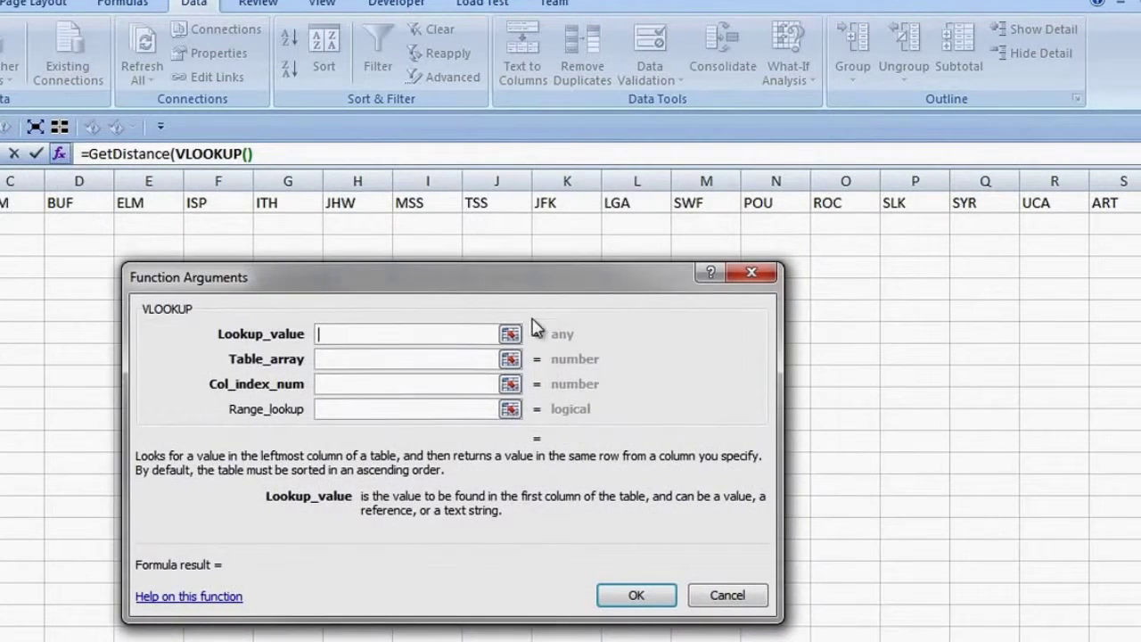
{"action": "type", "text": "B1"}
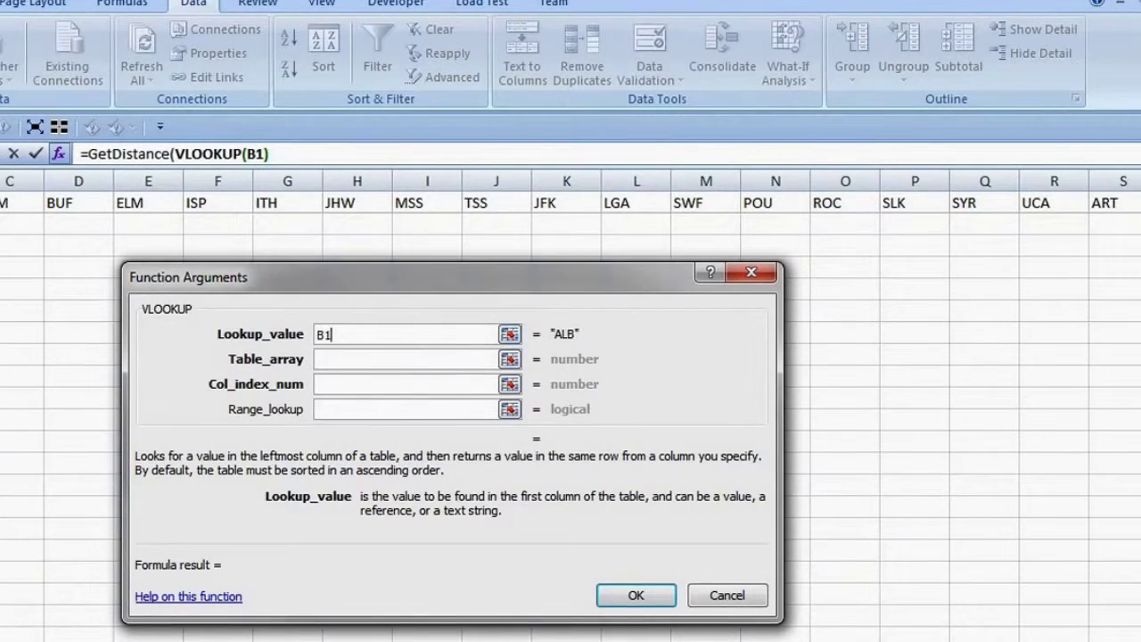
{"action": "key", "text": "F4"}
{"action": "key", "text": "Tab"}
{"action": "key", "text": "ctrl+Page_Down"}
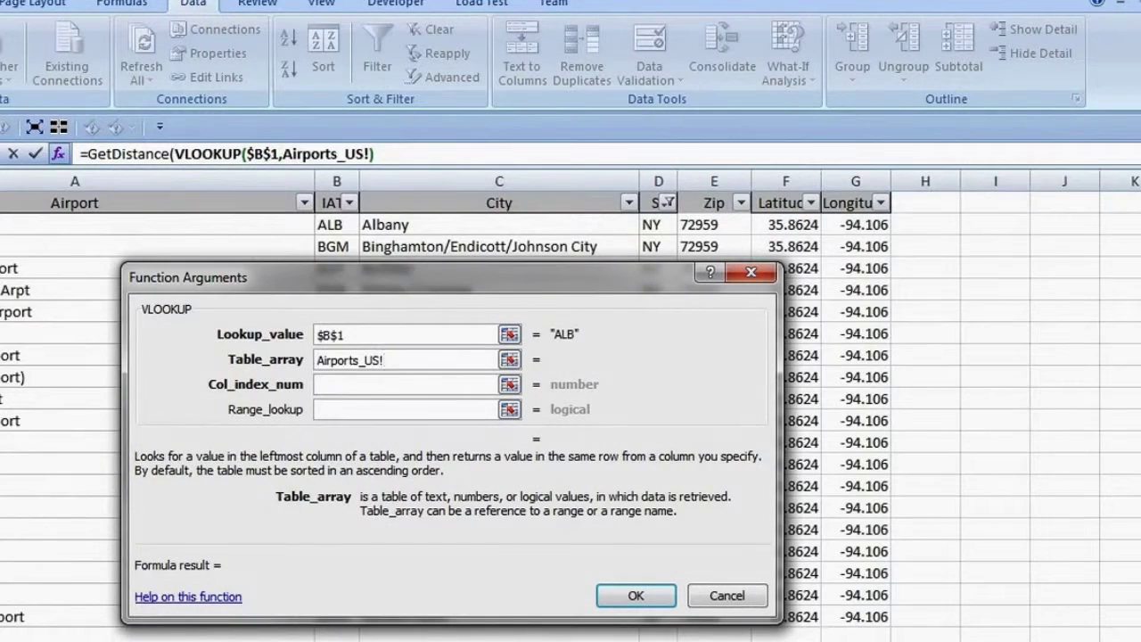
{"action": "left_click_drag", "start_coordinate": [477, 268], "coordinate": [487, 397]}
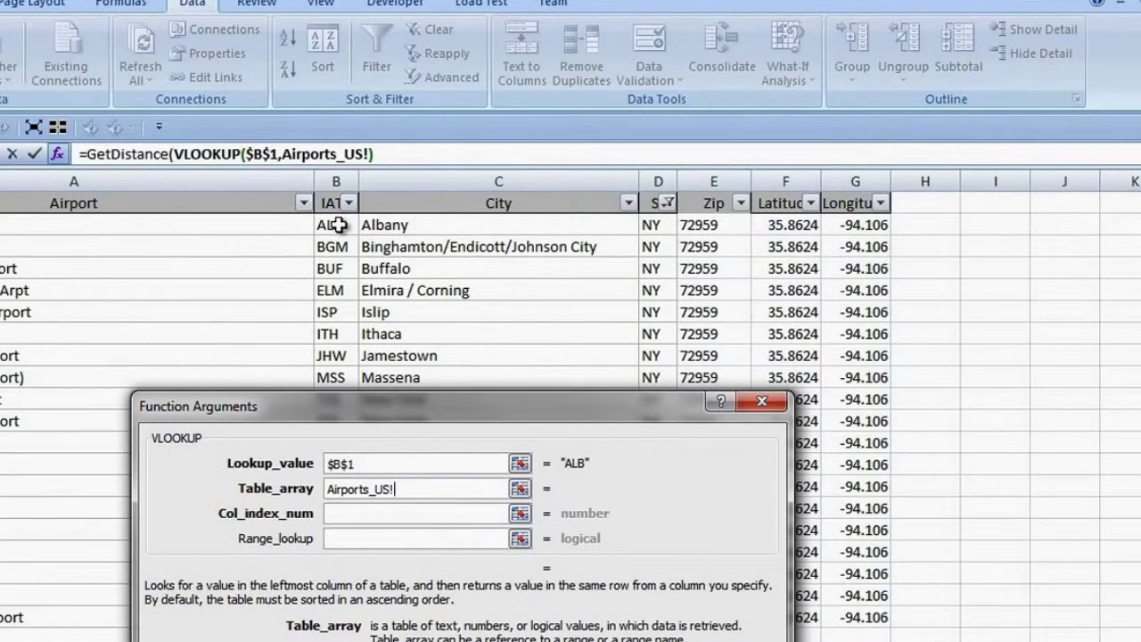
{"action": "left_click", "coordinate": [339, 225]}
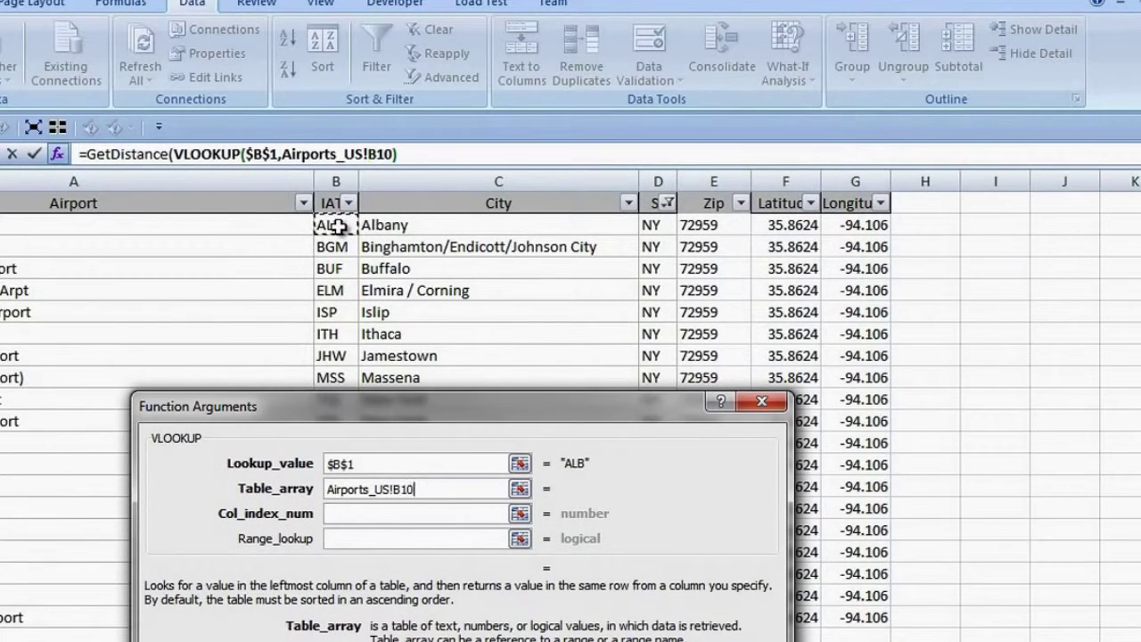
{"action": "left_click", "coordinate": [878, 225], "text": "shift"}
{"action": "key", "text": "ctrl+shift+Down"}
{"action": "key", "text": "Tab"}
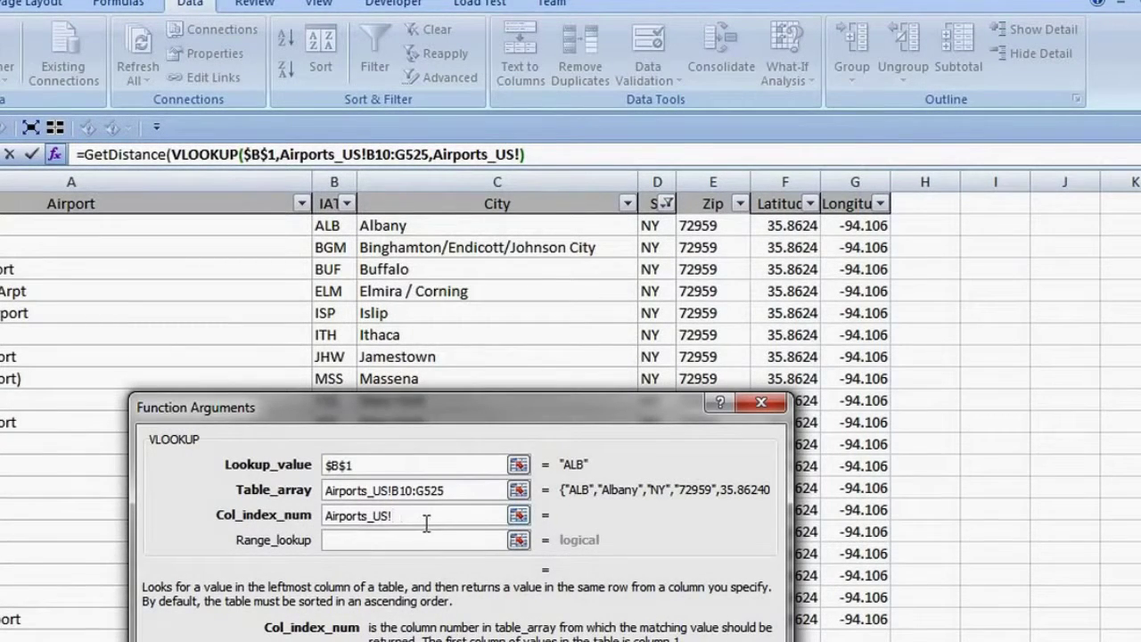
{"action": "left_click_drag", "start_coordinate": [429, 523], "coordinate": [255, 513]}
{"action": "type", "text": "5"}
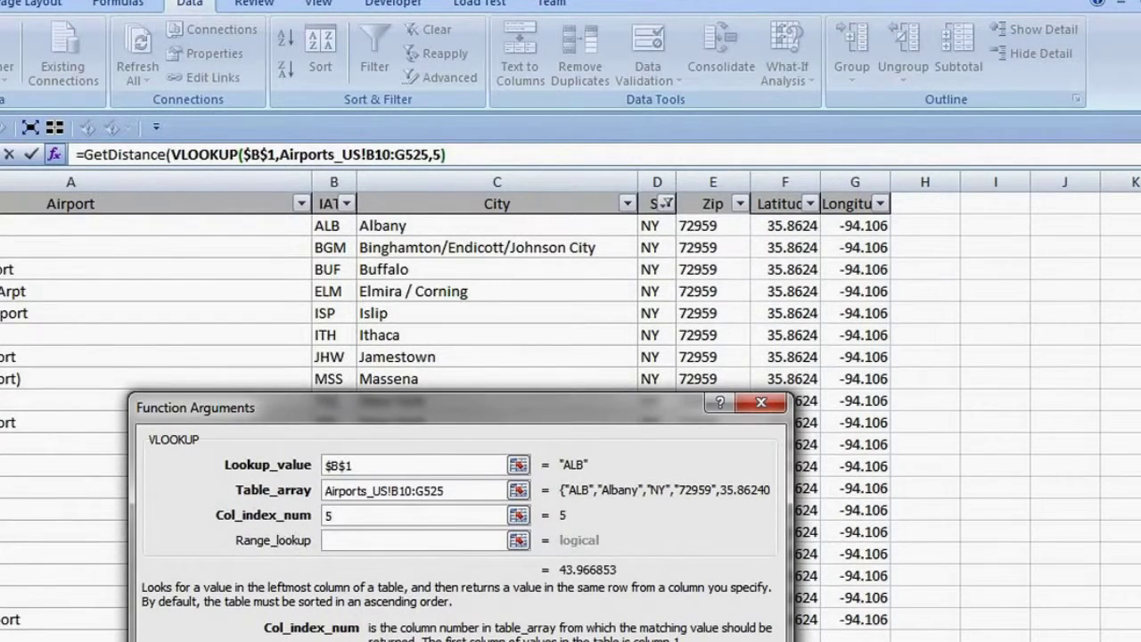
Duplicate the VLOOKUP into further GetDistance arguments and make the A2 reference absolute.
{"action": "left_click_drag", "start_coordinate": [171, 156], "coordinate": [448, 155]}
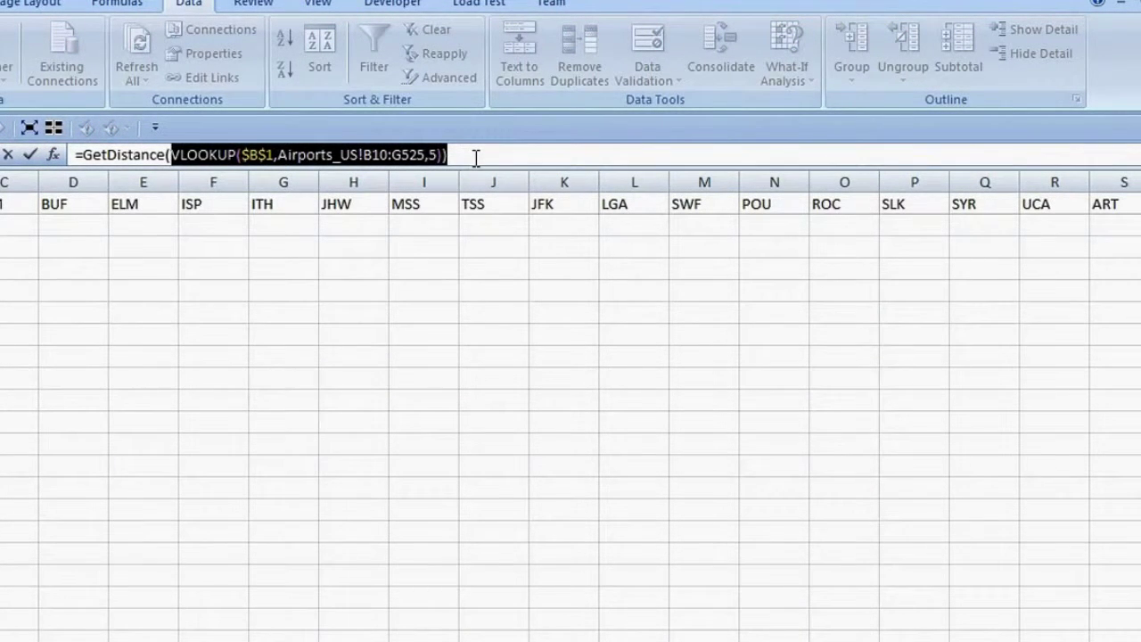
{"action": "key", "text": "ctrl+c"}
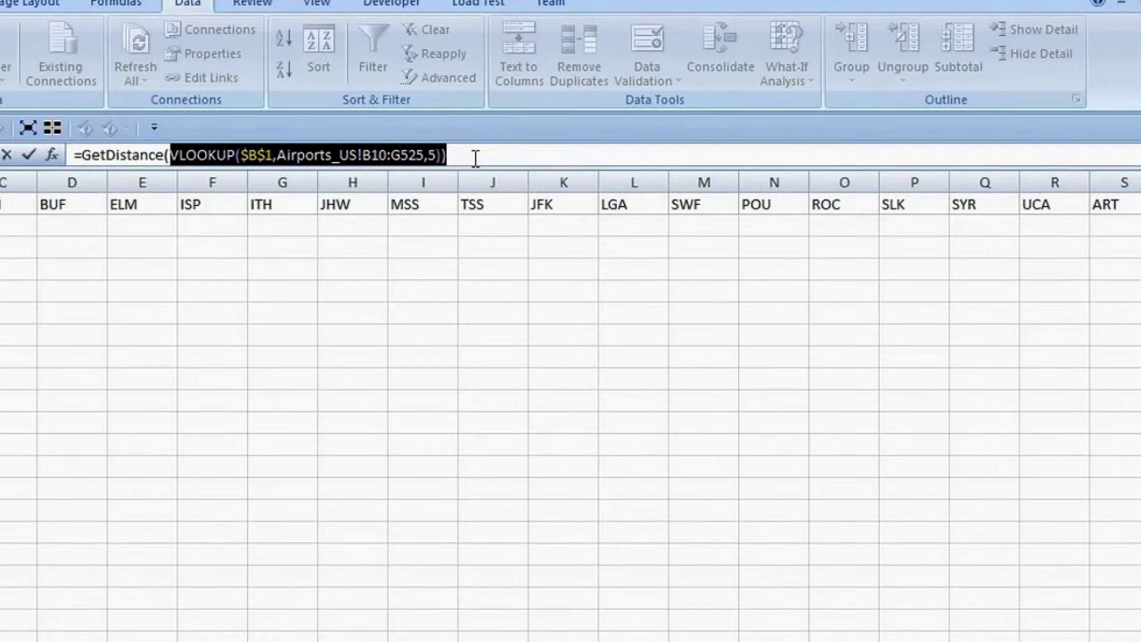
{"action": "key", "text": "ctrl+v"}
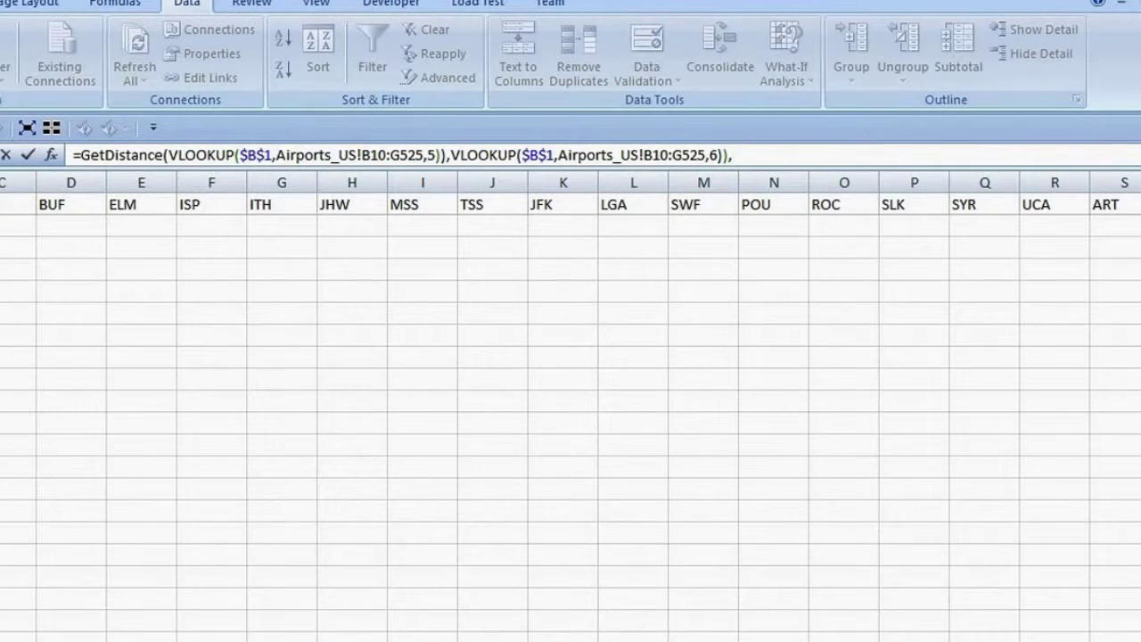
{"action": "key", "text": "ctrl+v"}
{"action": "left_click_drag", "start_coordinate": [837, 158], "coordinate": [805, 157]}
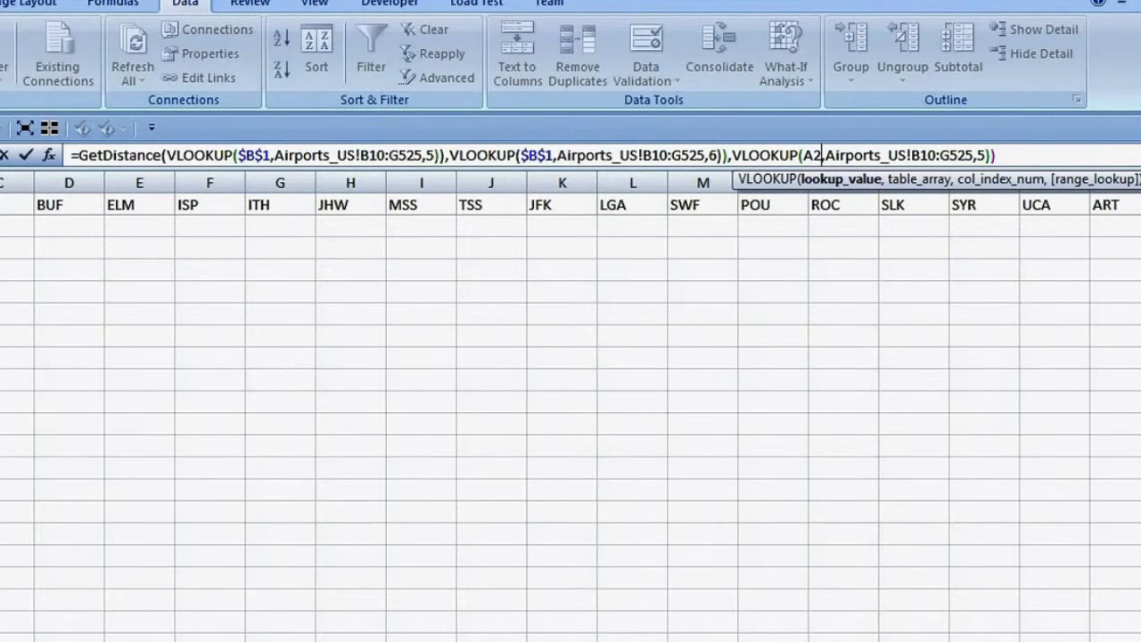
{"action": "key", "text": "F4"}
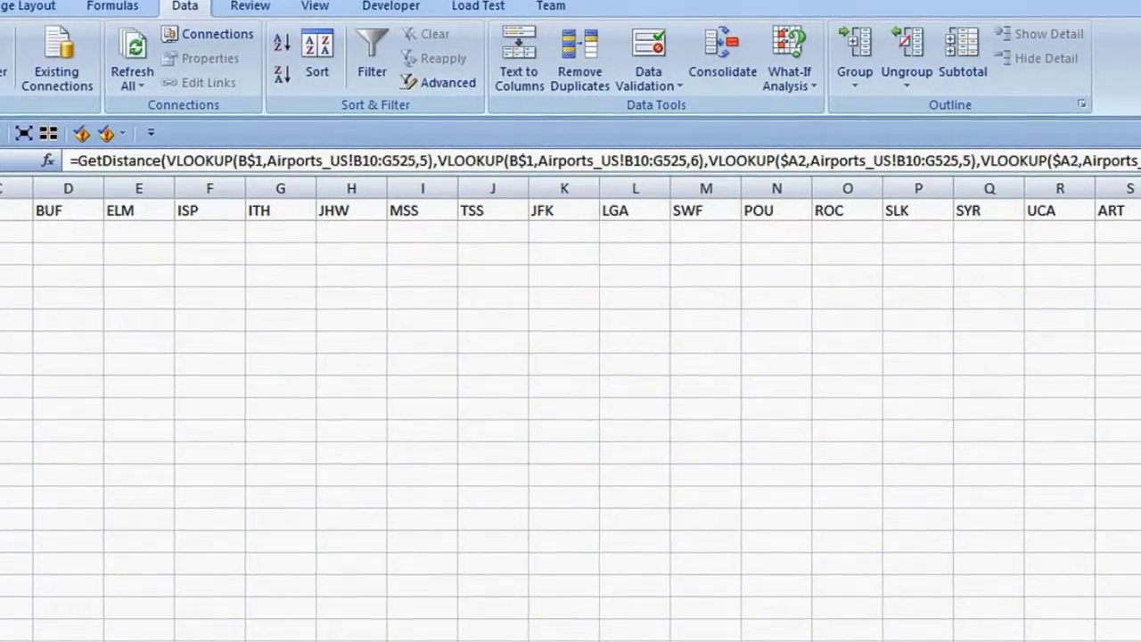
Commit the distance formula and select the Airports_US IATA-through-Longitude data for naming IATA_Lat_Long.
{"action": "key", "text": "Down"}
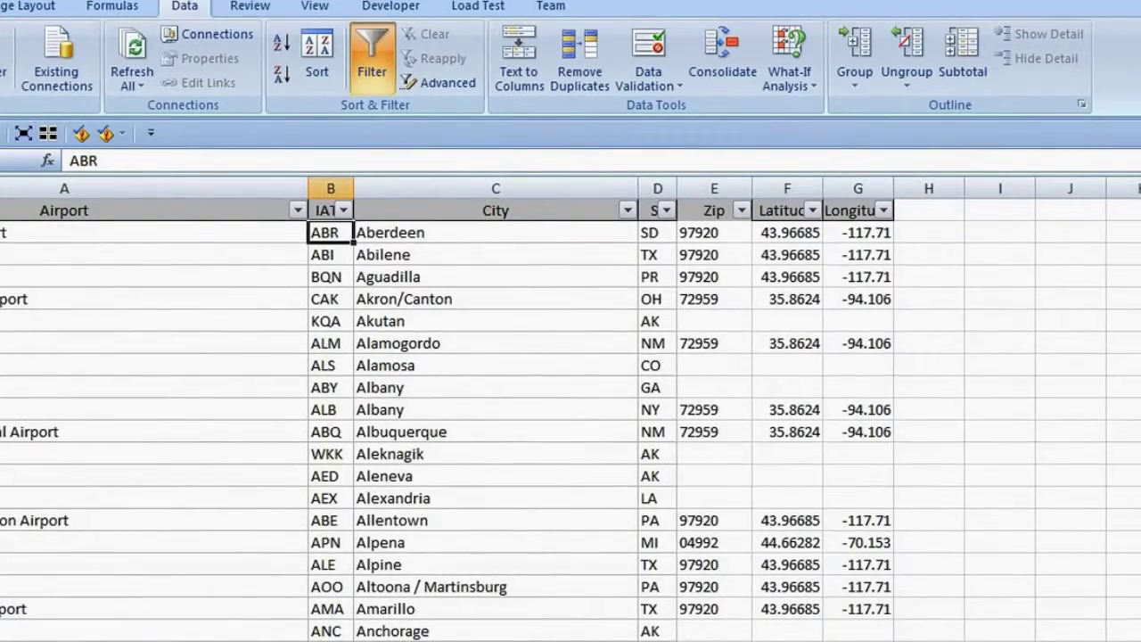
{"action": "key", "text": "ctrl+shift+Down"}
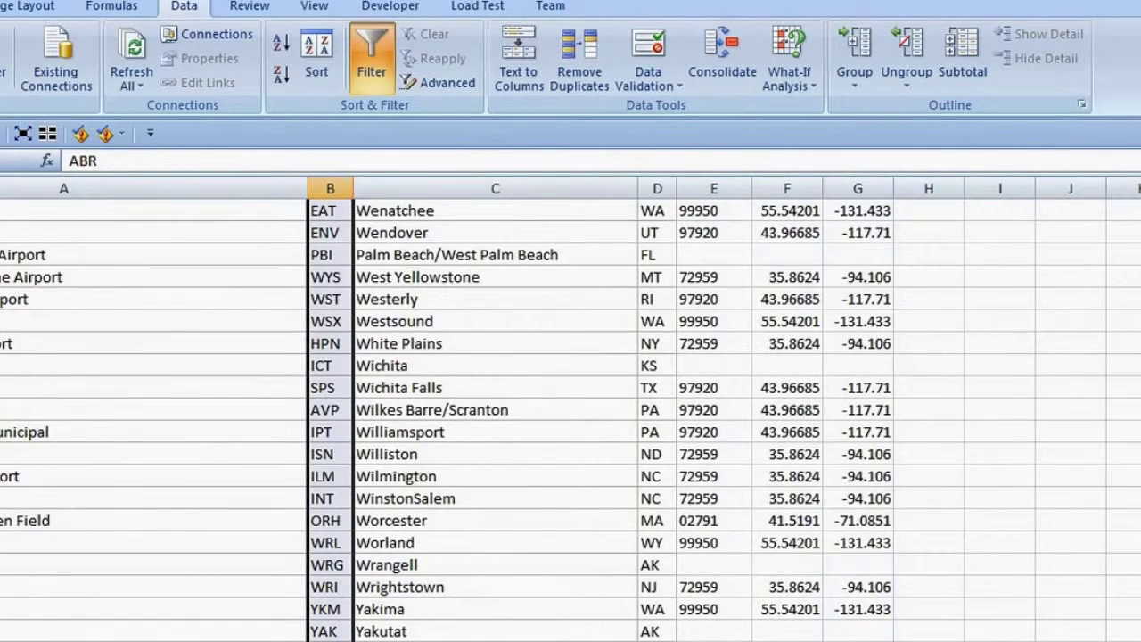
{"action": "key", "text": "shift+Right"}
{"action": "key", "text": "shift+Right"}
{"action": "key", "text": "shift+Right"}
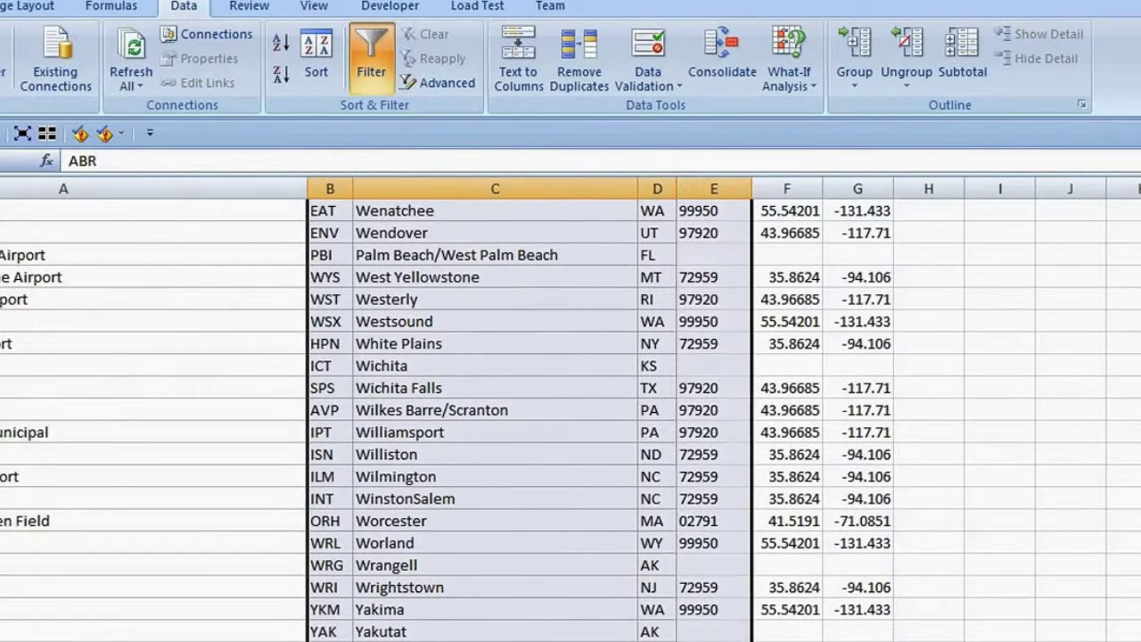
{"action": "key", "text": "shift+Right"}
{"action": "key", "text": "shift+Right"}
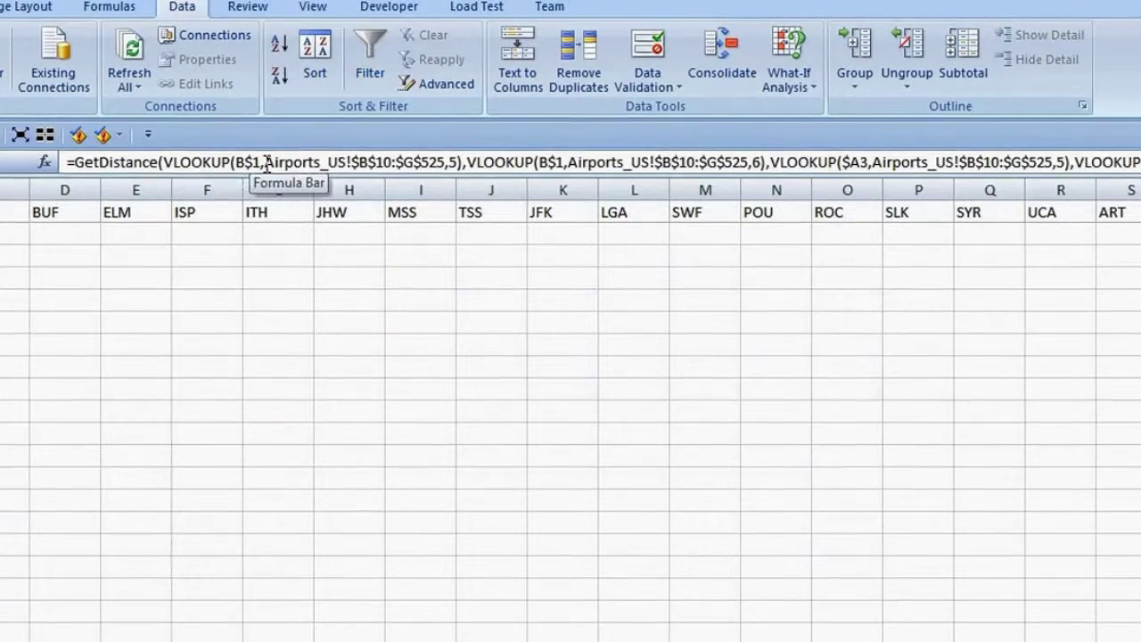
Replace the explicit lookup range in the distance formula with IATA_Lat_Long.
{"action": "left_click_drag", "start_coordinate": [264, 162], "coordinate": [1079, 162]}
{"action": "key", "text": "ctrl+v"}
{"action": "key", "text": "ctrl+v"}
{"action": "key", "text": "ctrl+v"}
{"action": "key", "text": "ctrl+v"}
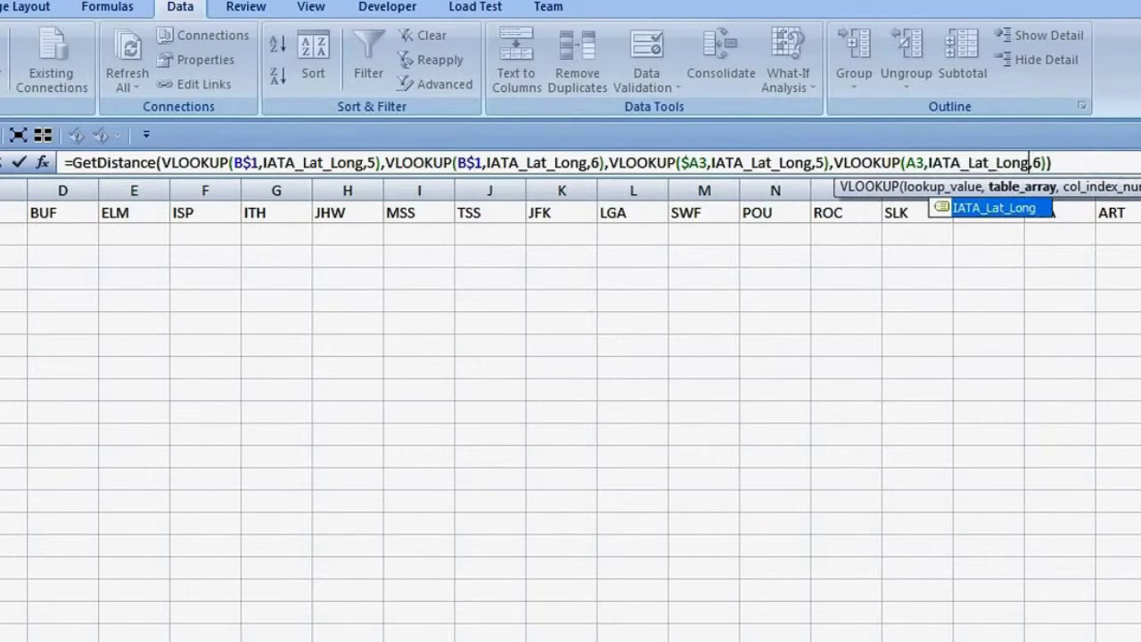
{"action": "key", "text": "Return"}
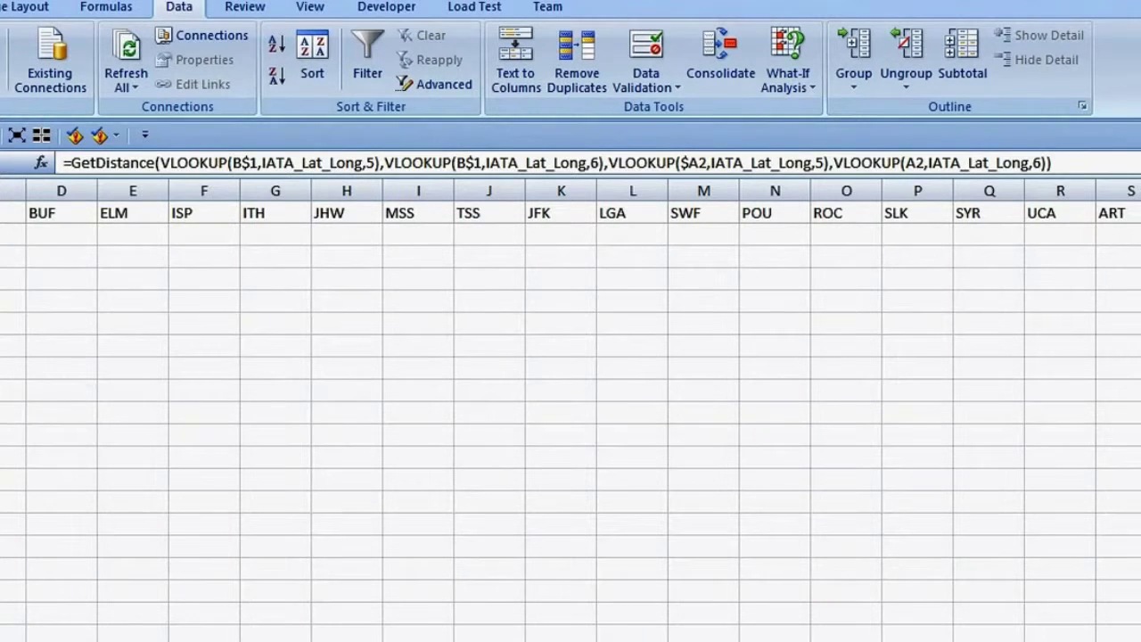
{"action": "key", "text": "ctrl+Down"}
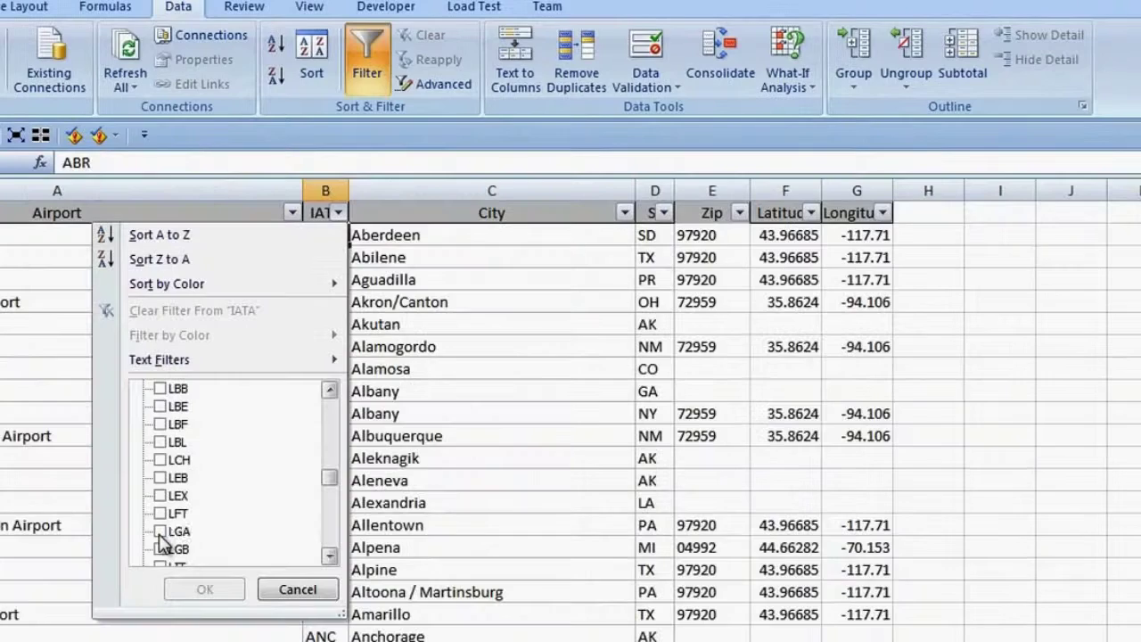
Filter IATA to LGA, then set the latitude VLOOKUP's Range_lookup to FALSE, returning 42.61485.
{"action": "left_click", "coordinate": [159, 532]}
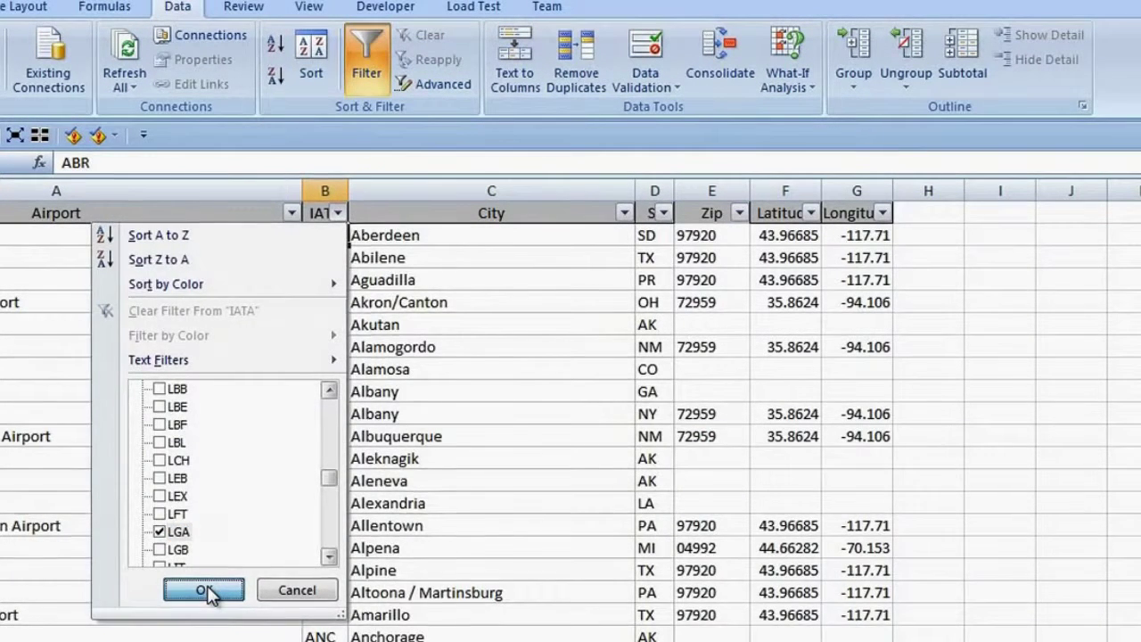
{"action": "left_click", "coordinate": [205, 590]}
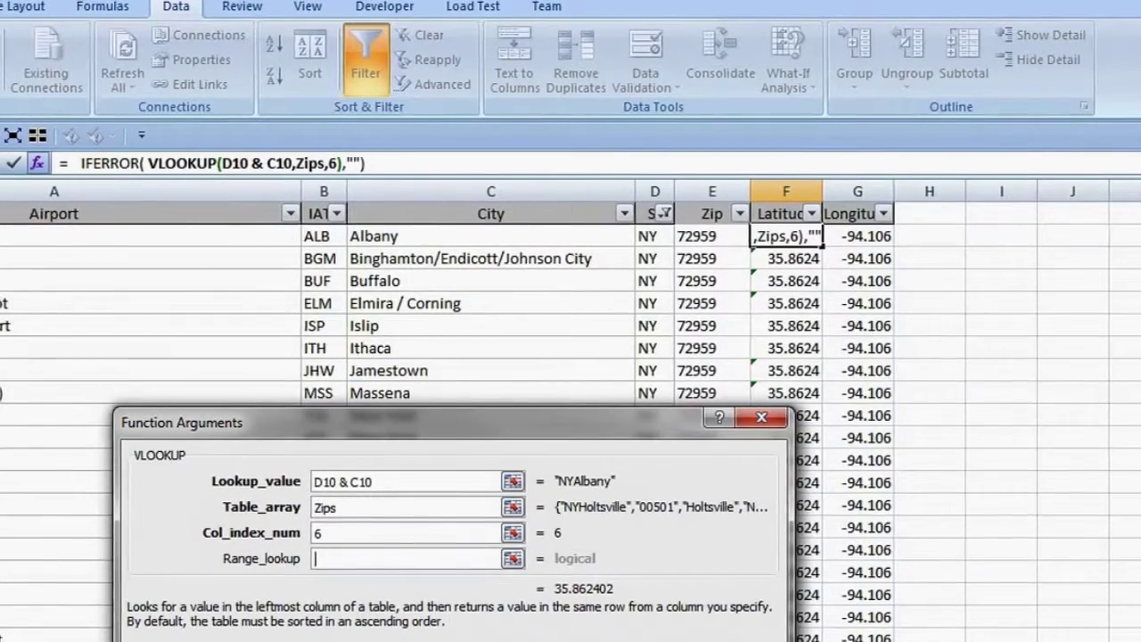
{"action": "type", "text": "false"}
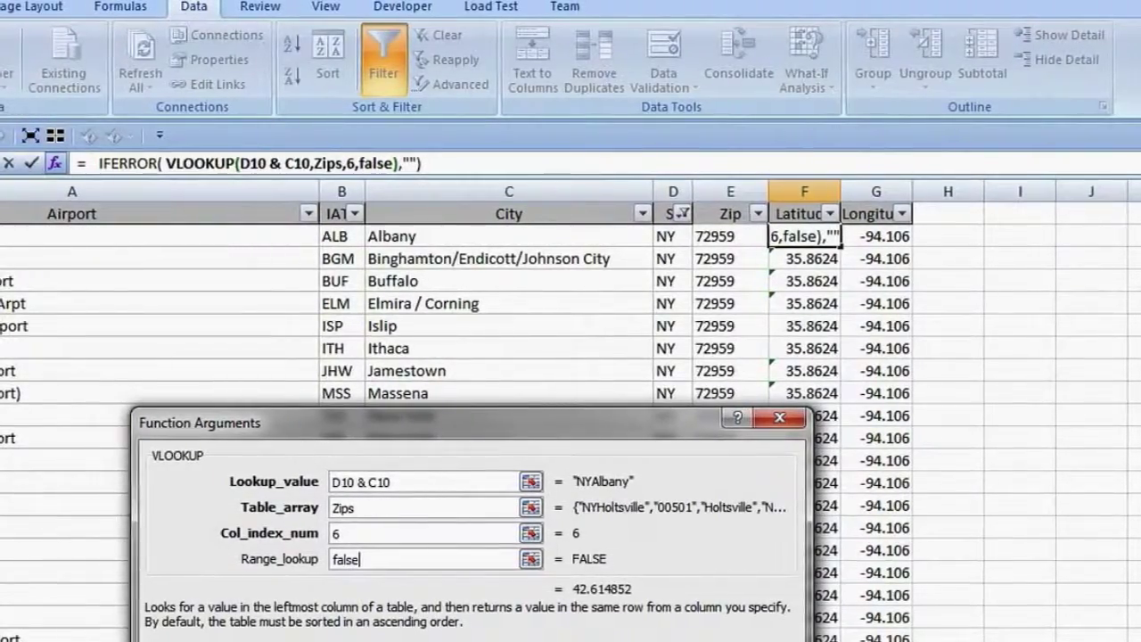
{"action": "key", "text": "Return"}
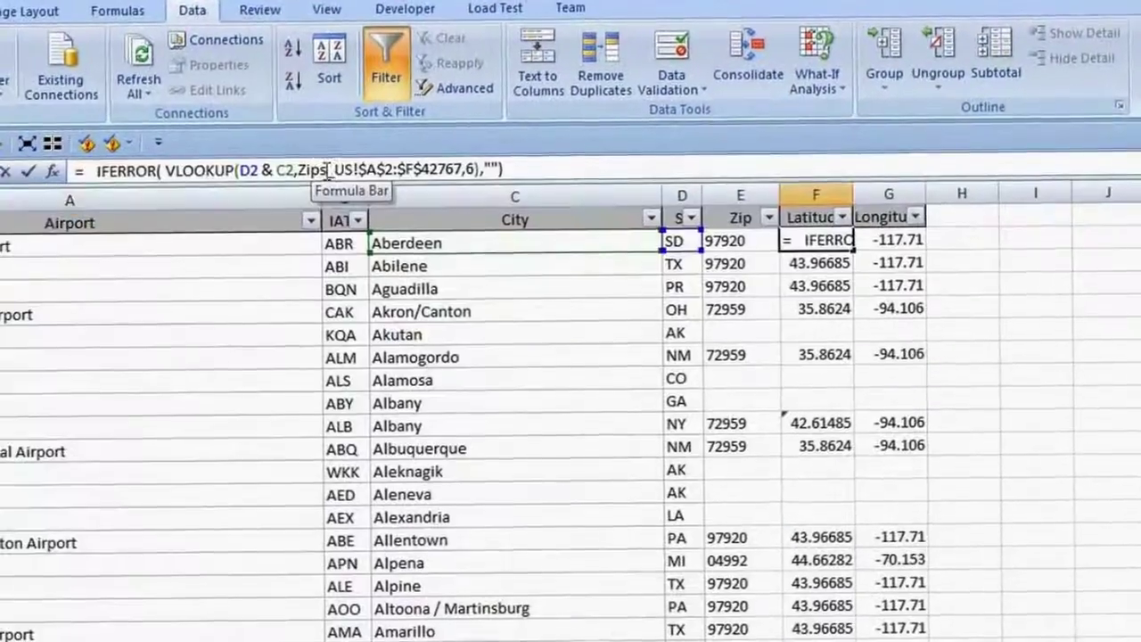
Switch the latitude and longitude Zips lookups to exact match FALSE, longitude using column 7.
{"action": "left_click_drag", "start_coordinate": [323, 173], "coordinate": [463, 172]}
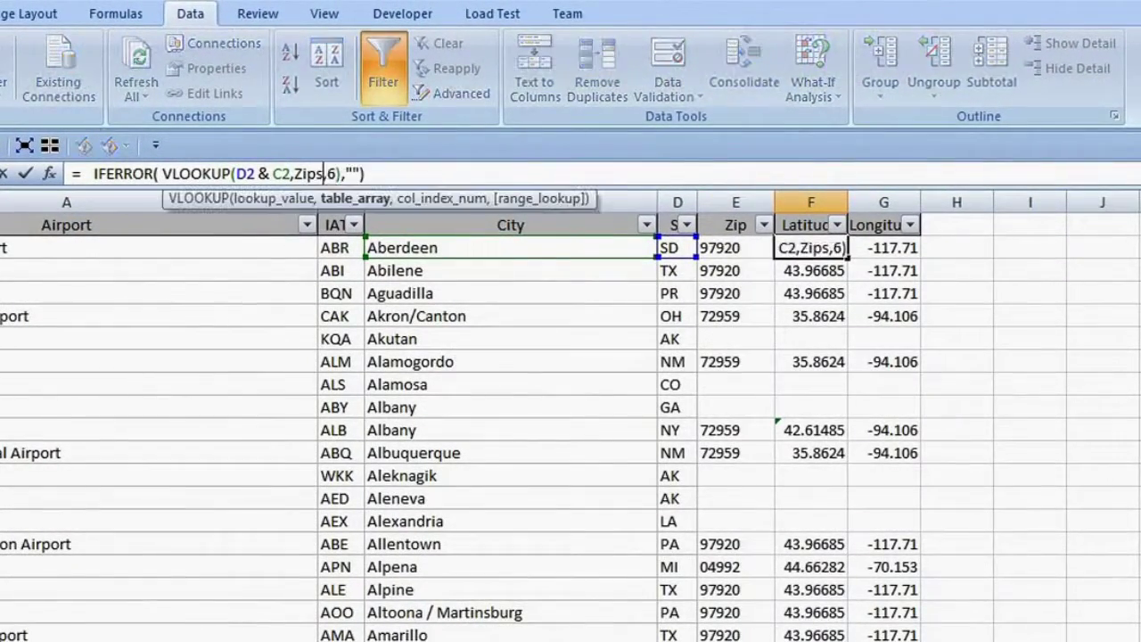
{"action": "type", "text": "false"}
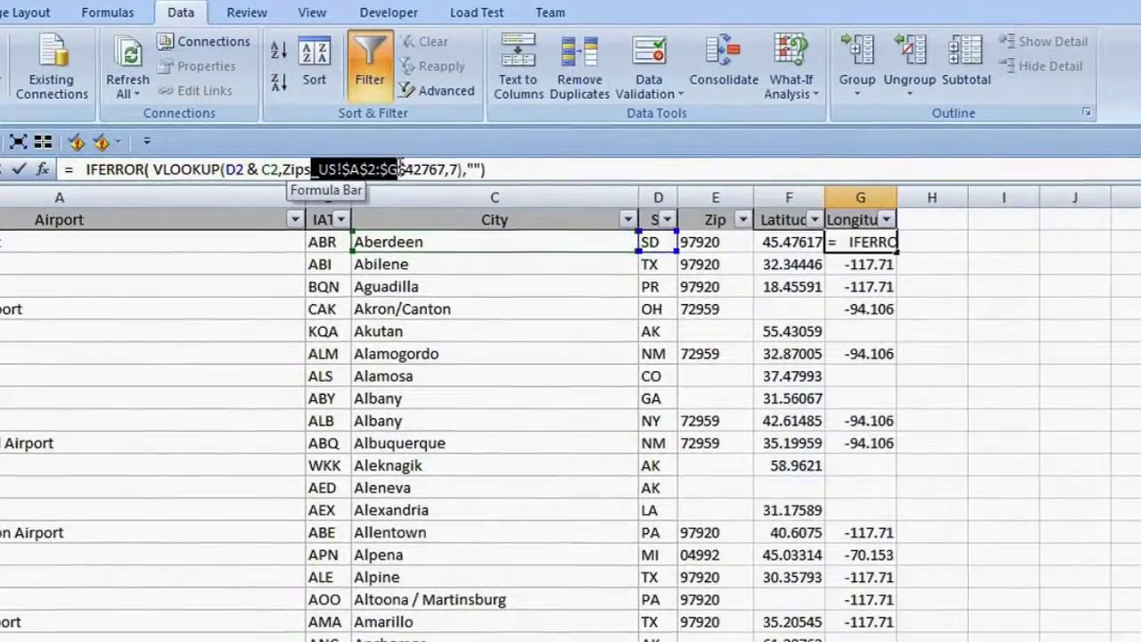
{"action": "left_click_drag", "start_coordinate": [428, 169], "coordinate": [467, 169]}
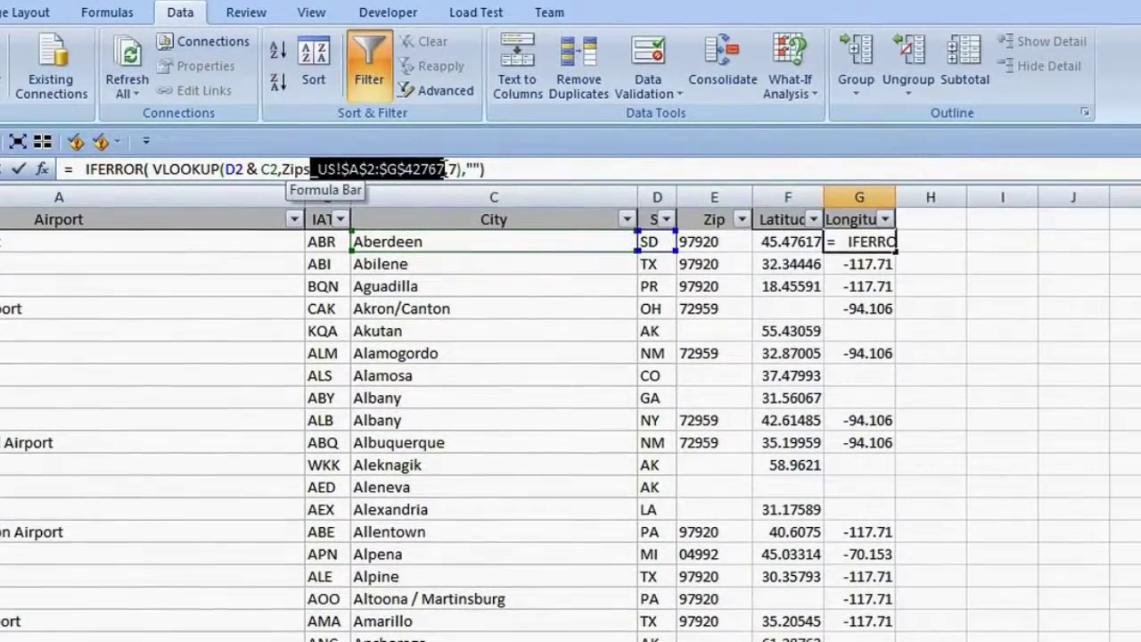
{"action": "key", "text": "Delete"}
{"action": "key", "text": "Right"}
{"action": "key", "text": "Right"}
{"action": "type", "text": ",fa"}
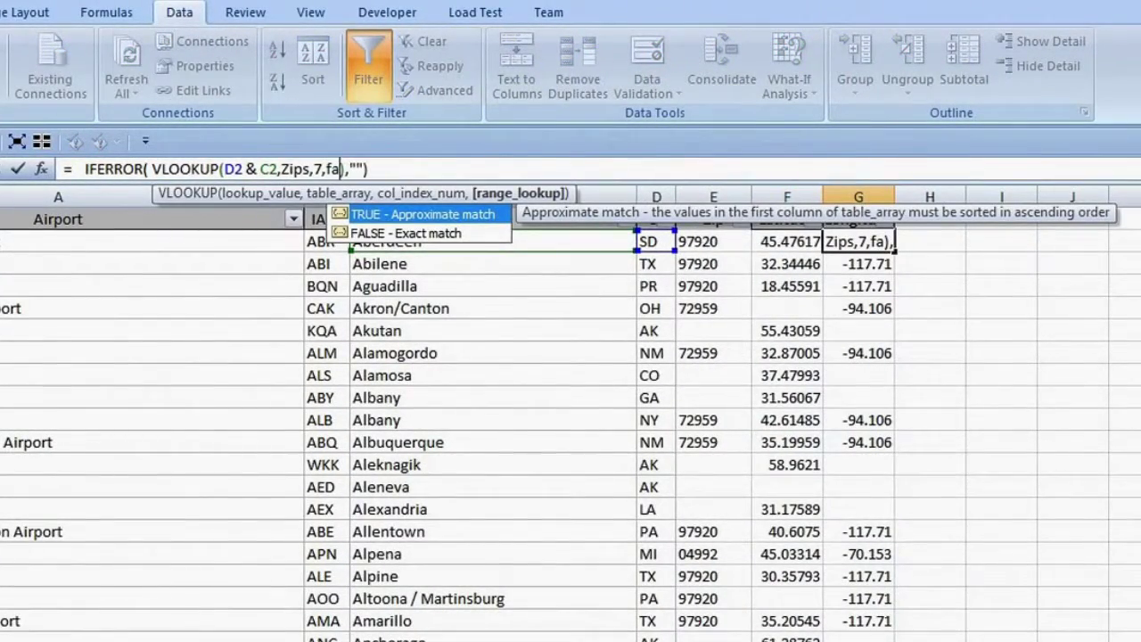
{"action": "type", "text": "lse"}
{"action": "key", "text": "Return"}
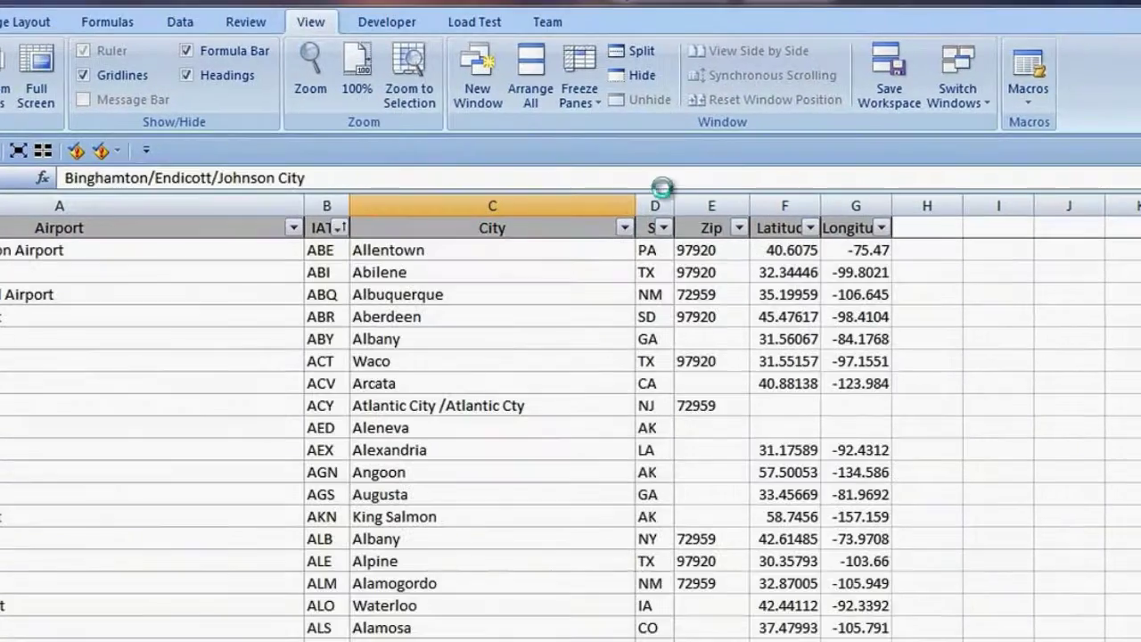
Filter the St column to show only NY airports.
{"action": "left_click", "coordinate": [669, 228]}
{"action": "left_click", "coordinate": [486, 403]}
{"action": "scroll", "coordinate": [553, 486], "scroll_direction": "down", "scroll_amount": 9}
{"action": "left_click", "coordinate": [486, 527]}
{"action": "left_click", "coordinate": [530, 603]}
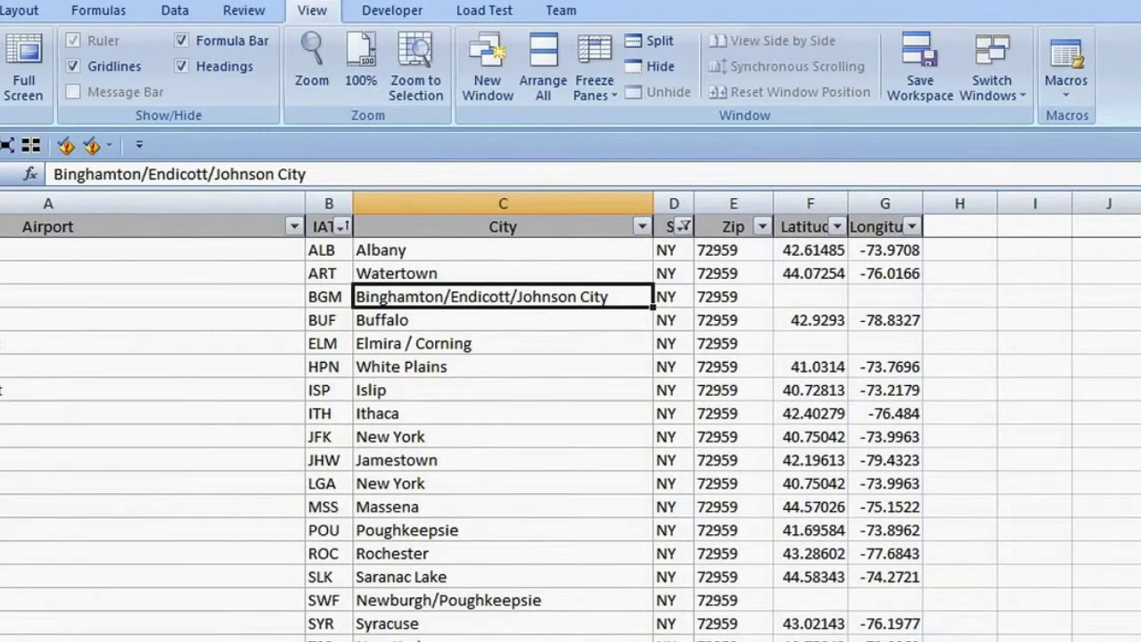
Trim the extra names after Binghamton, Elmira (Corning) and Newburgh (Poughkeepsie).
{"action": "double_click", "coordinate": [444, 296]}
{"action": "left_click_drag", "start_coordinate": [444, 296], "coordinate": [726, 306]}
{"action": "key", "text": "Delete"}
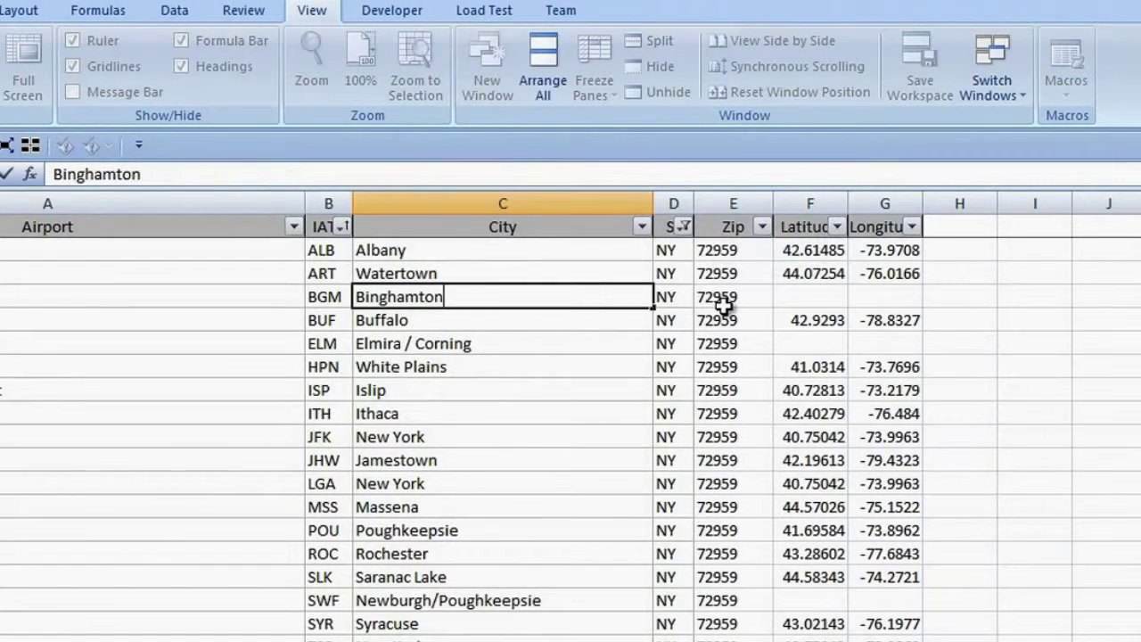
{"action": "left_click", "coordinate": [405, 343]}
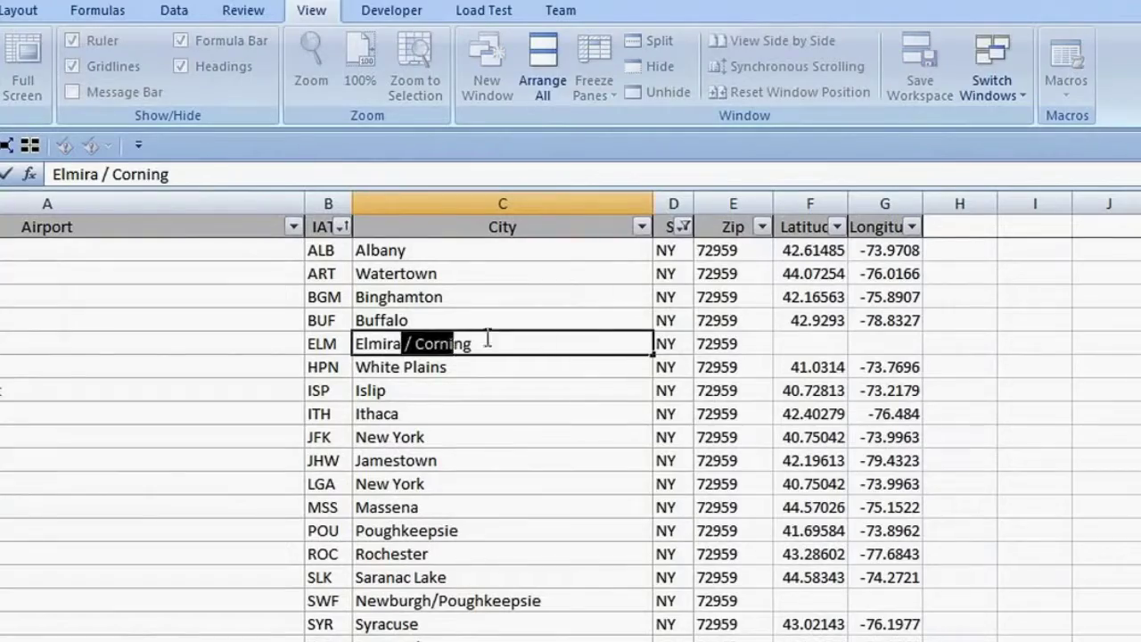
{"action": "left_click_drag", "start_coordinate": [487, 340], "coordinate": [487, 340]}
{"action": "key", "text": "Delete"}
{"action": "left_click", "coordinate": [433, 600]}
{"action": "double_click", "coordinate": [436, 600]}
{"action": "left_click_drag", "start_coordinate": [435, 600], "coordinate": [535, 592]}
{"action": "key", "text": "Delete"}
Commit the Newburgh name and change the formula's A2 reference to $A2.
{"action": "key", "text": "Return"}
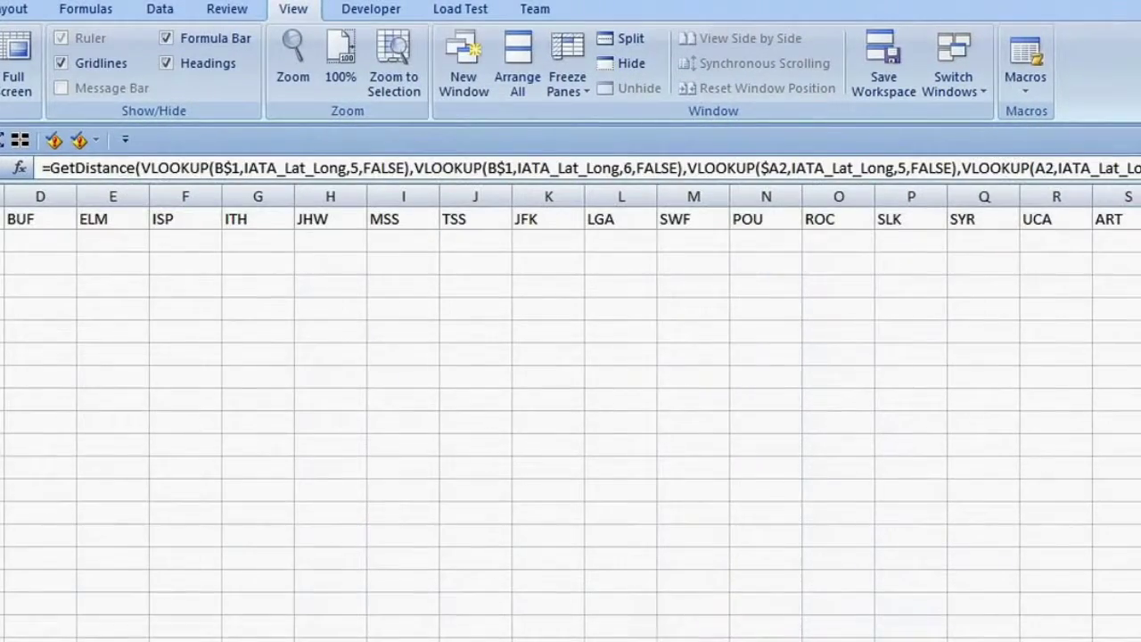
{"action": "left_click", "coordinate": [1048, 167]}
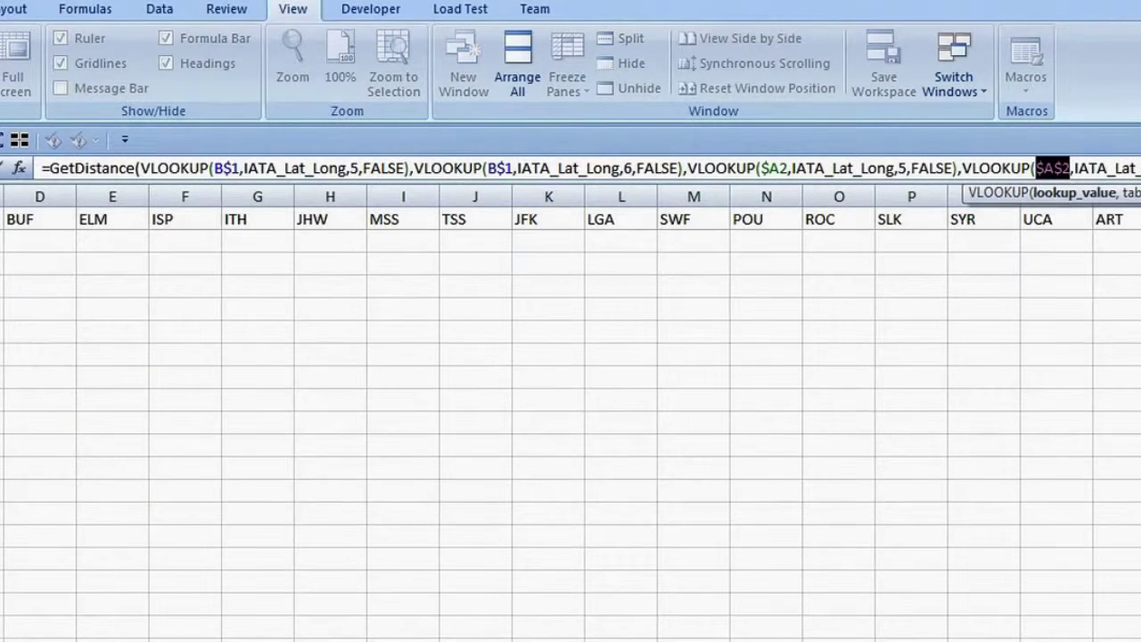
{"action": "key", "text": "F4"}
{"action": "key", "text": "Return"}
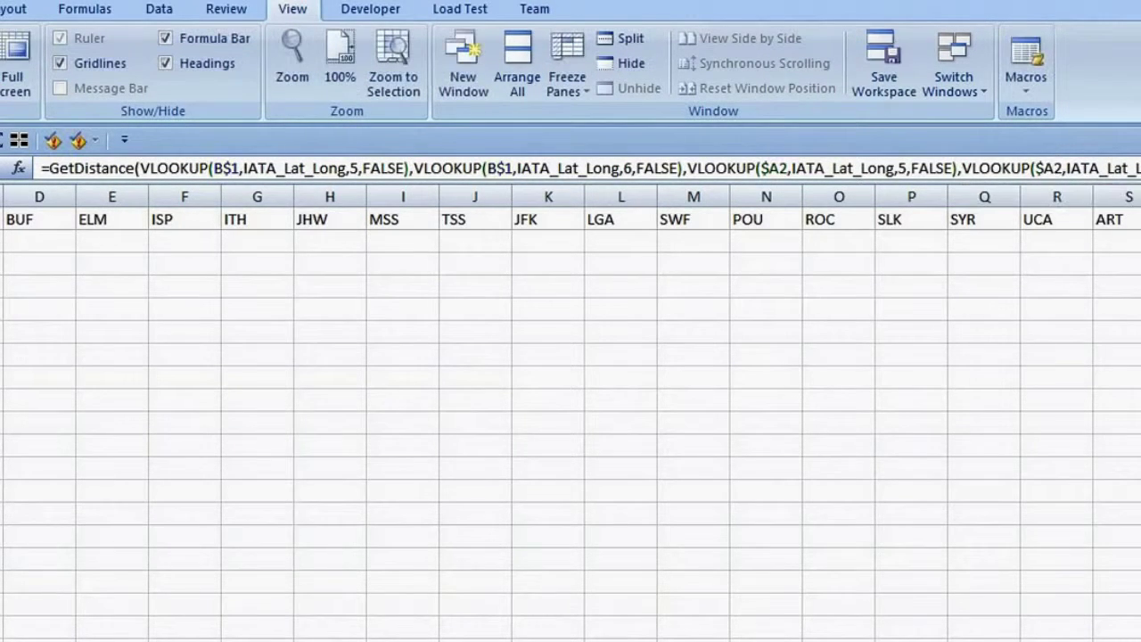
Fill the corrected distance formula across the grid from row 2 to row 18.
{"action": "left_click_drag", "start_coordinate": [2, 233], "coordinate": [1140, 606]}
{"action": "key", "text": "ctrl+Return"}
{"action": "left_click", "coordinate": [1, 242]}
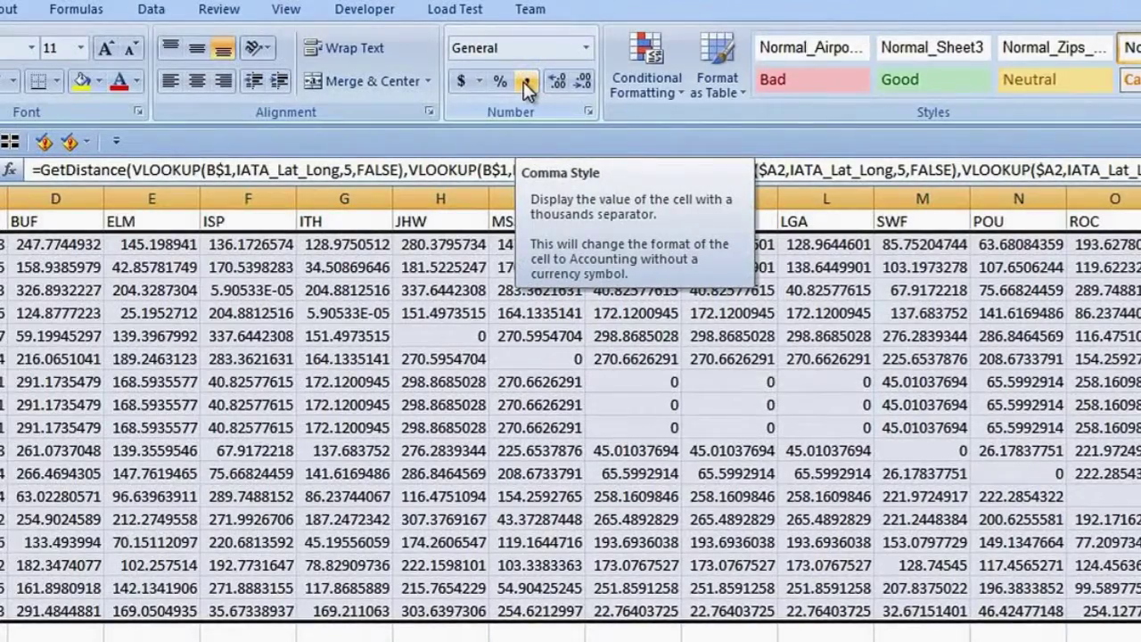
Format the distances in Comma Style with no decimal places.
{"action": "left_click", "coordinate": [523, 81]}
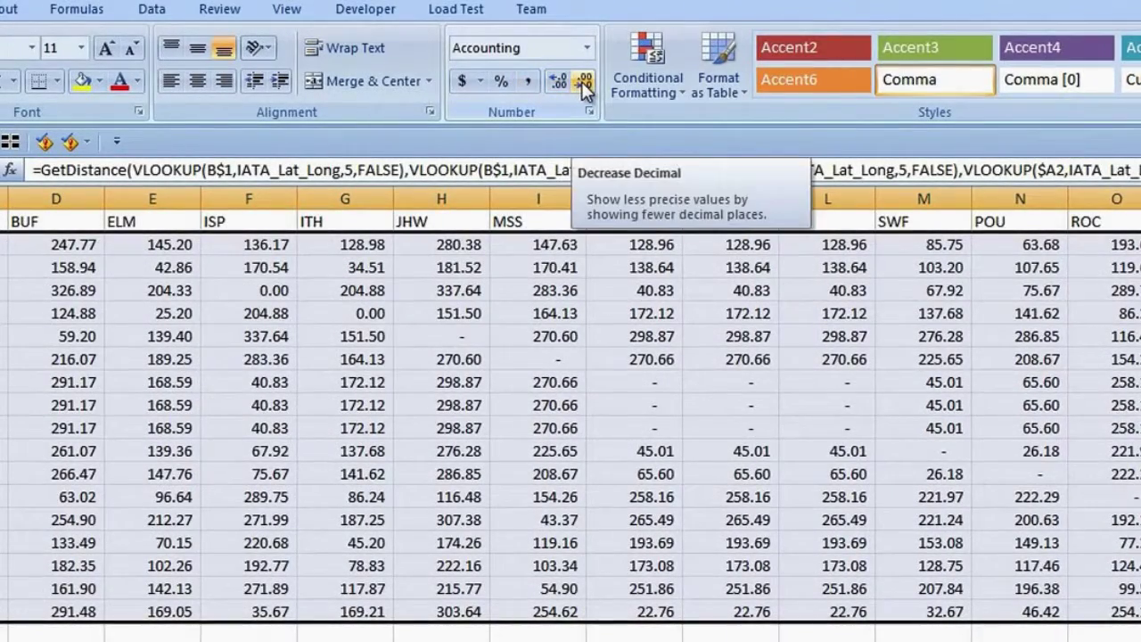
{"action": "left_click", "coordinate": [584, 83]}
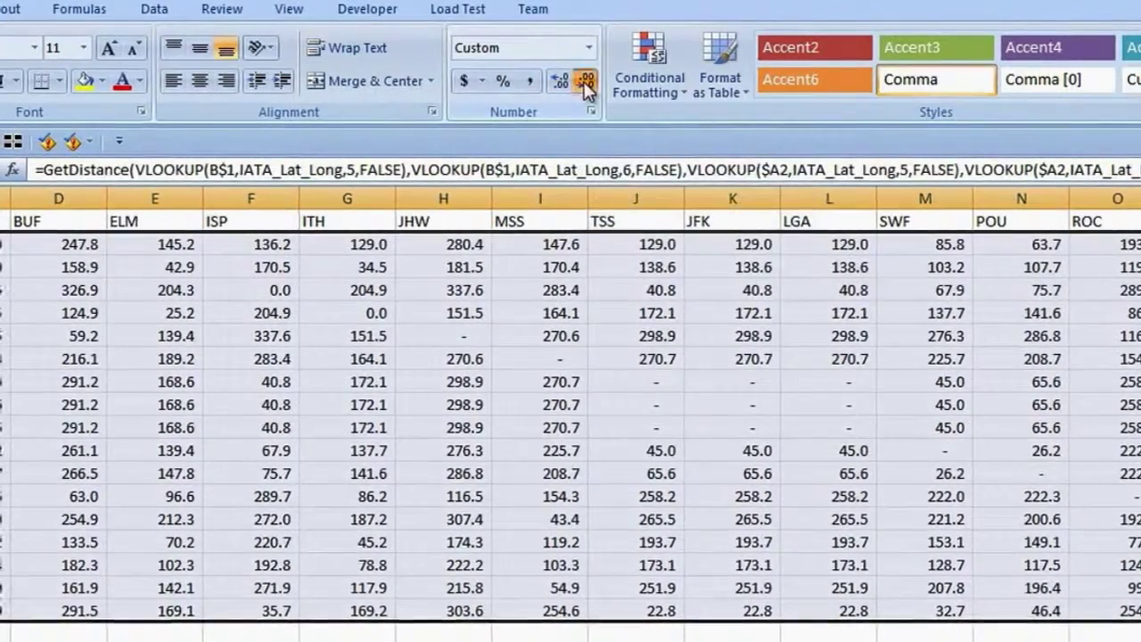
{"action": "left_click", "coordinate": [584, 83]}
Autofit the airport columns and give them one fixed column width.
{"action": "left_click_drag", "start_coordinate": [4, 198], "coordinate": [529, 198]}
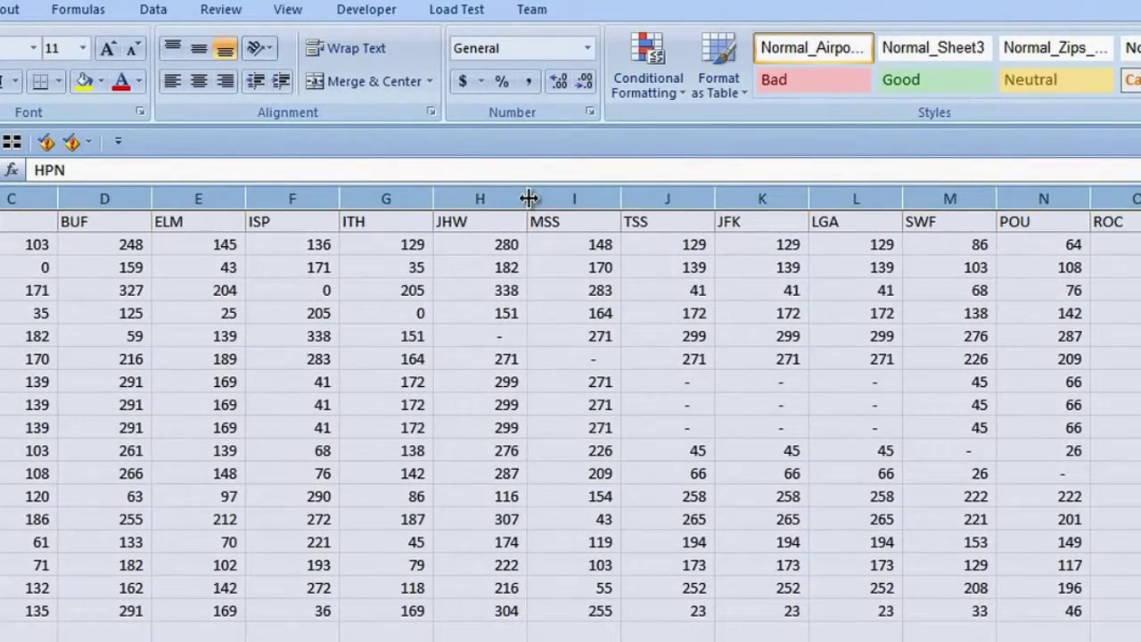
{"action": "double_click", "coordinate": [529, 198]}
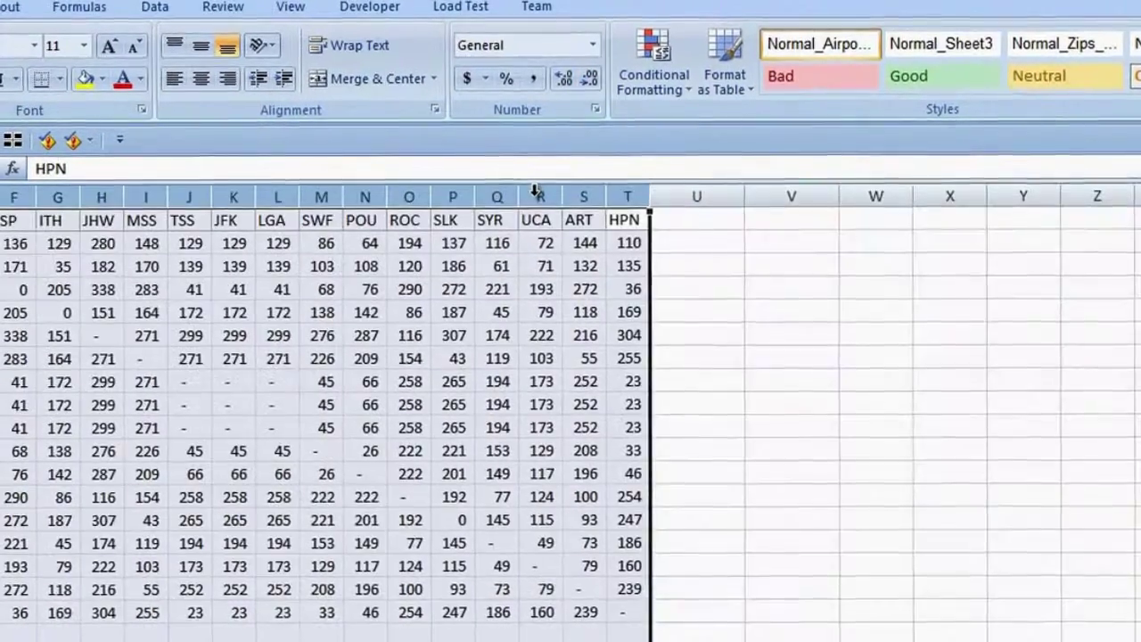
{"action": "right_click", "coordinate": [578, 197]}
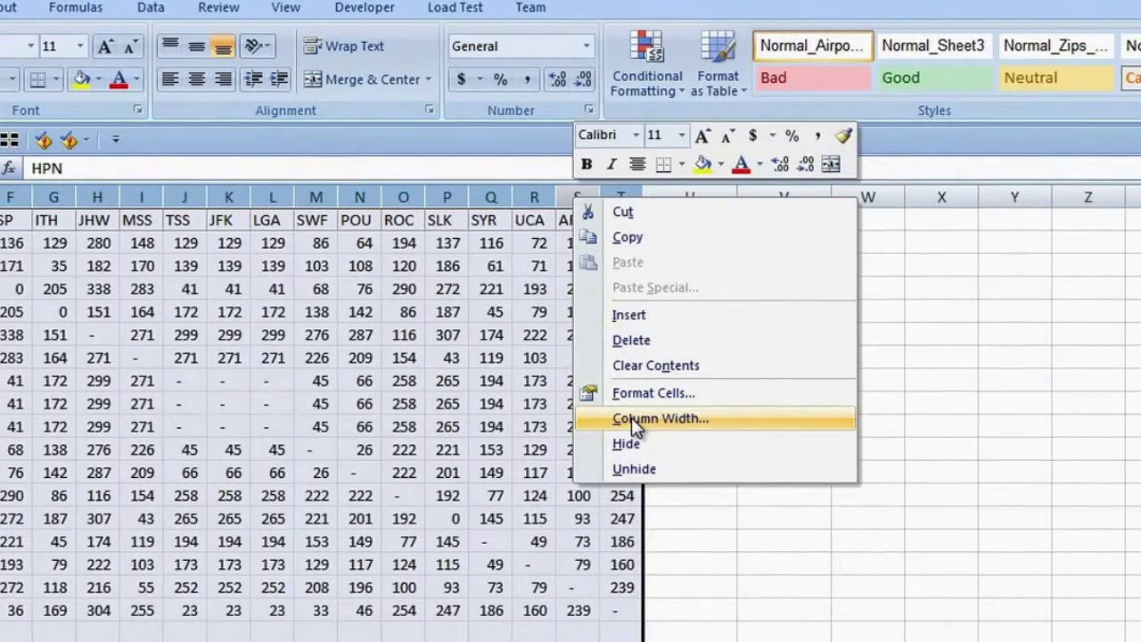
{"action": "left_click", "coordinate": [632, 418]}
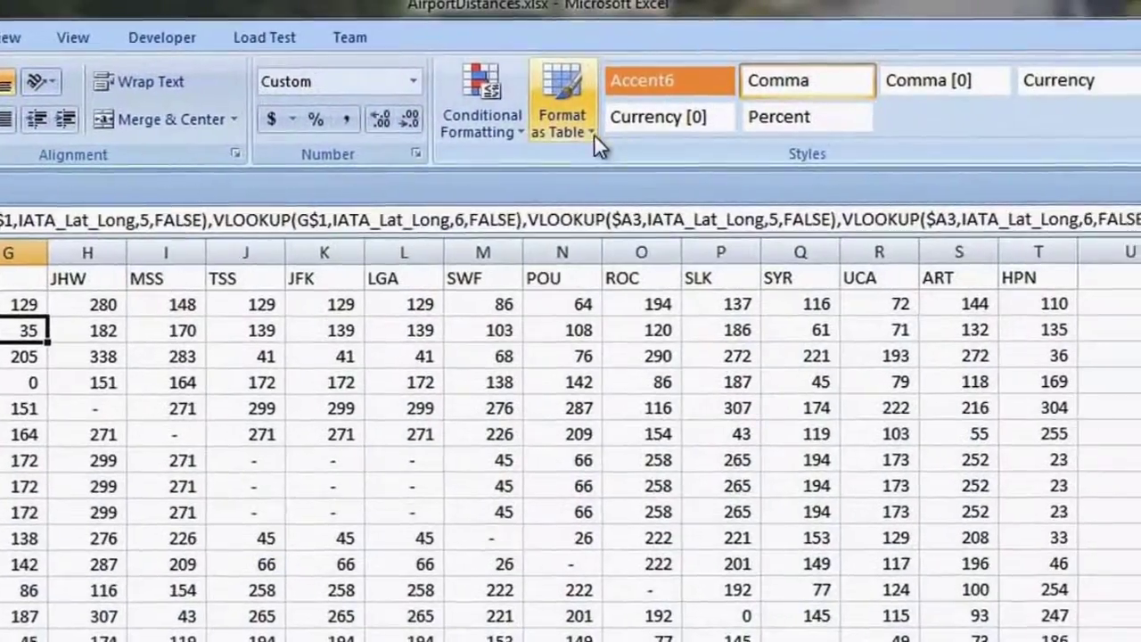
Format the distance grid as a table with a light orange style.
{"action": "left_click", "coordinate": [592, 134]}
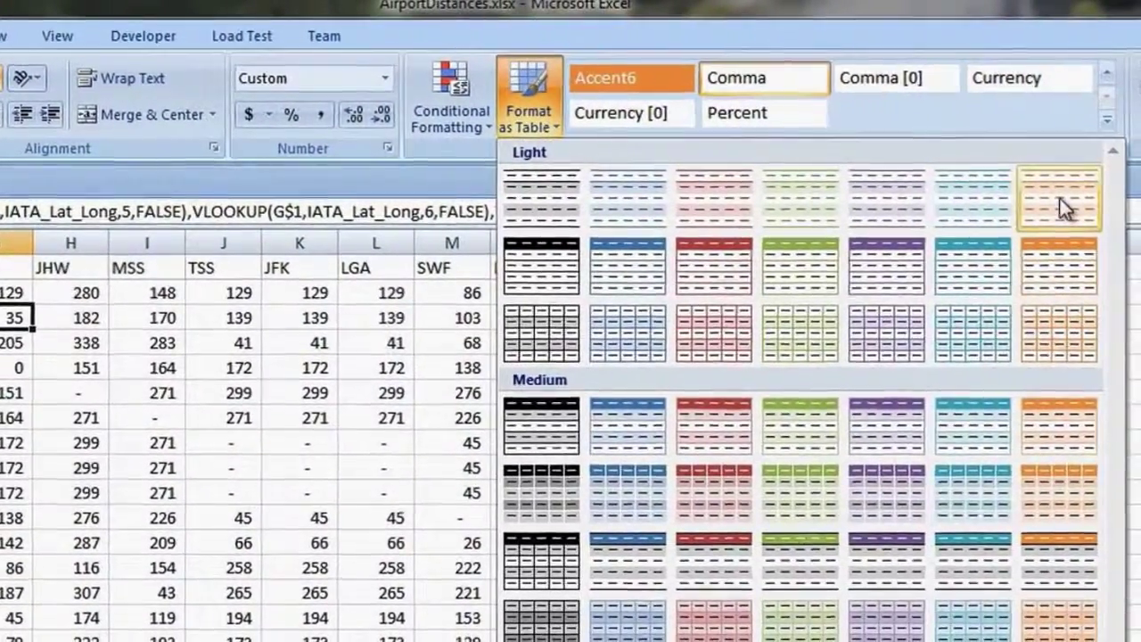
{"action": "left_click", "coordinate": [1060, 198]}
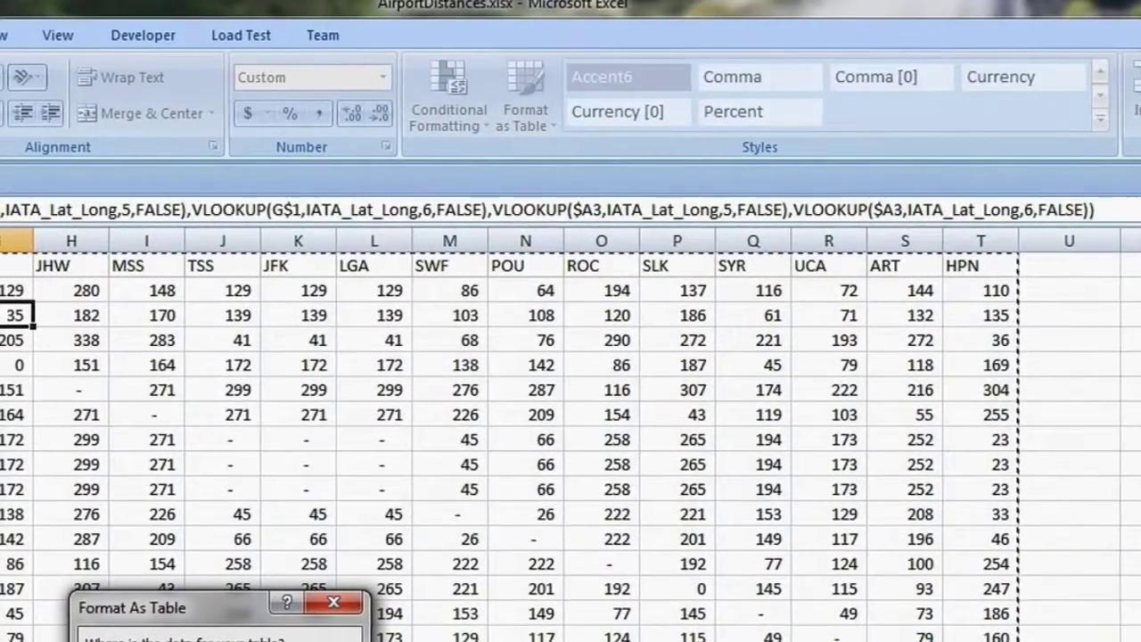
{"action": "key", "text": "Return"}
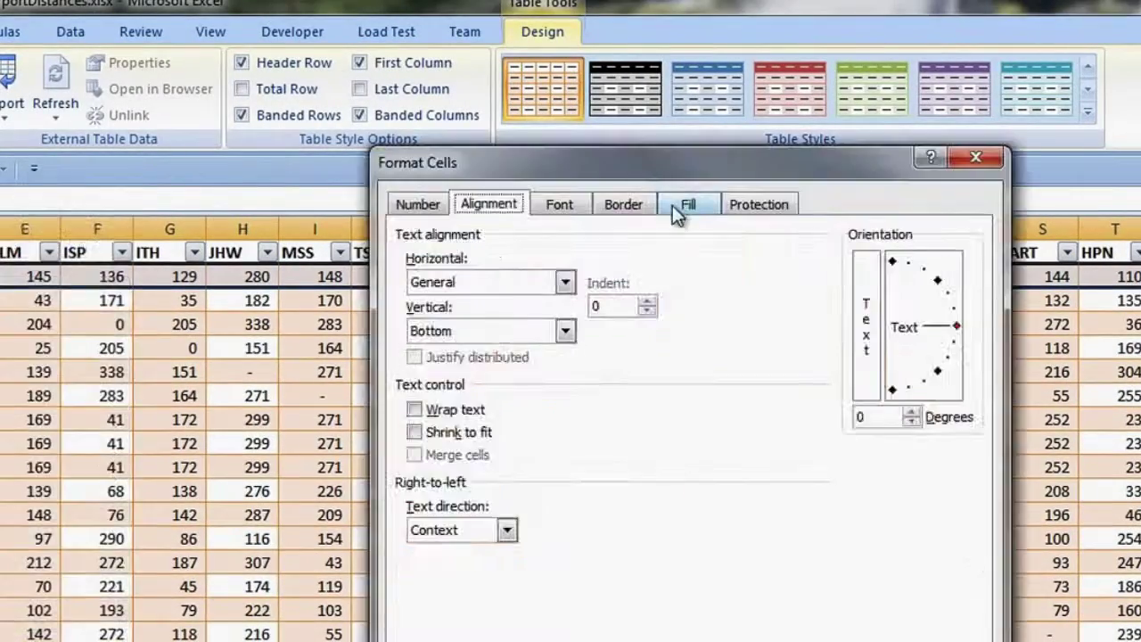
Fill the first data row light orange, copy it, and select the row starting 139.
{"action": "left_click", "coordinate": [683, 205]}
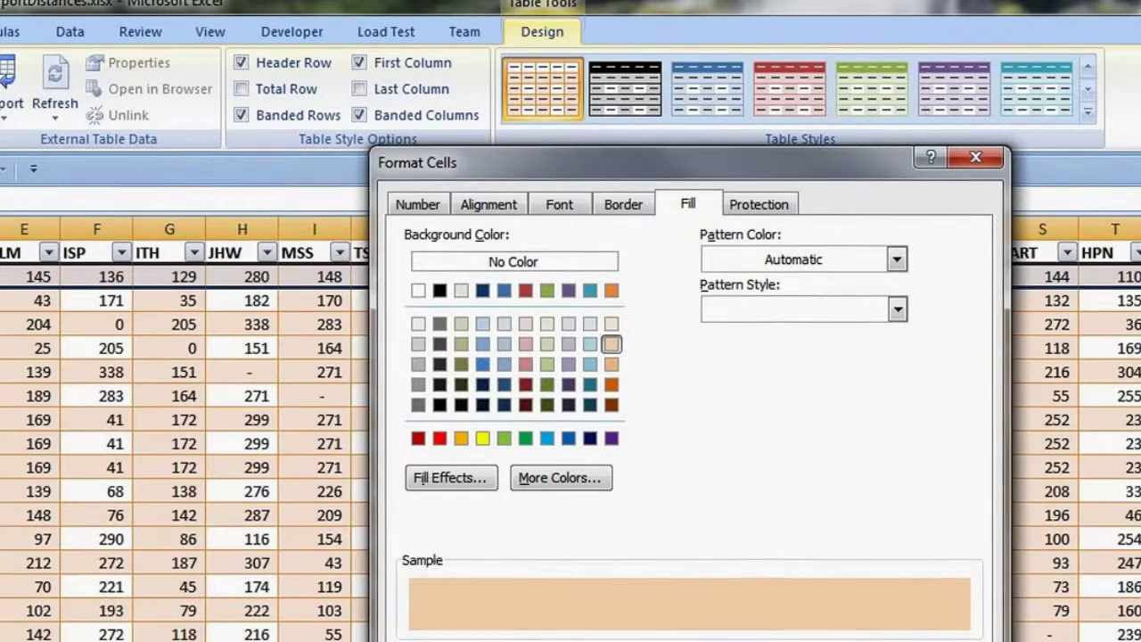
{"action": "key", "text": "Return"}
{"action": "key", "text": "alt+h"}
{"action": "key", "text": "ctrl+c"}
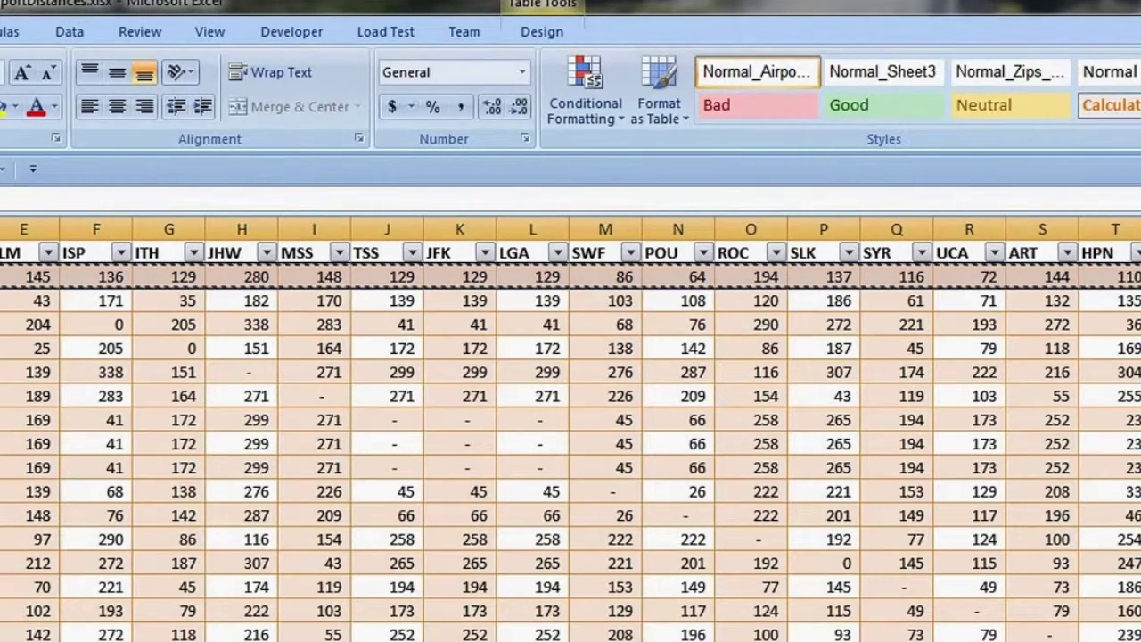
{"action": "left_click", "coordinate": [571, 372]}
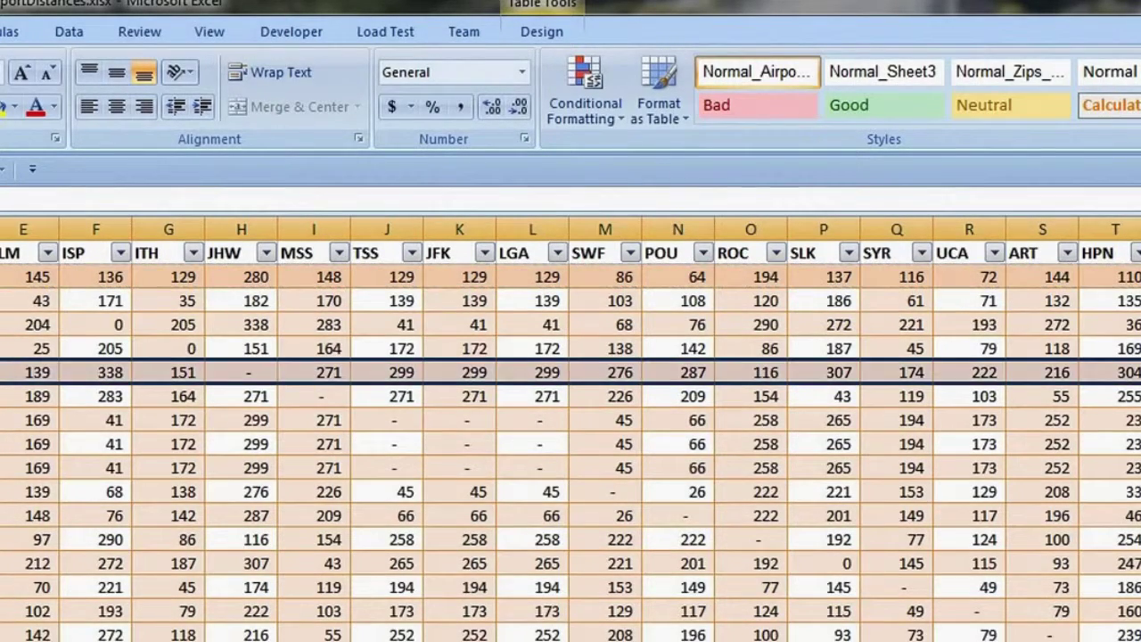
Fill the rows starting 139, 169 and 212 light aqua with a custom colour.
{"action": "key", "text": "ctrl+c"}
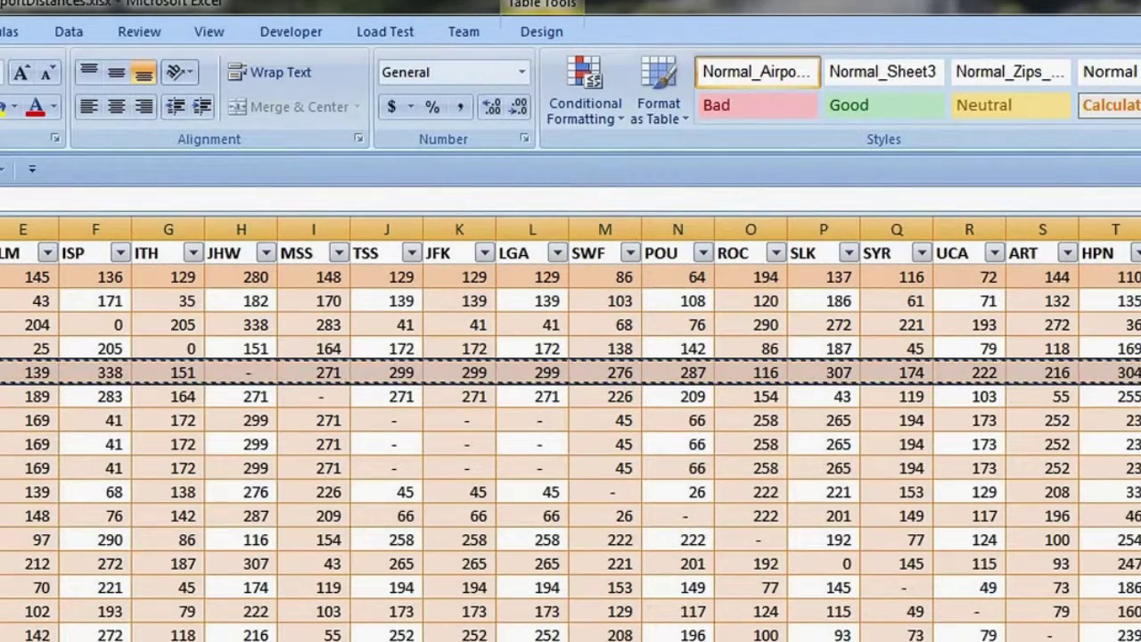
{"action": "left_click", "coordinate": [571, 467]}
{"action": "left_click", "coordinate": [571, 564]}
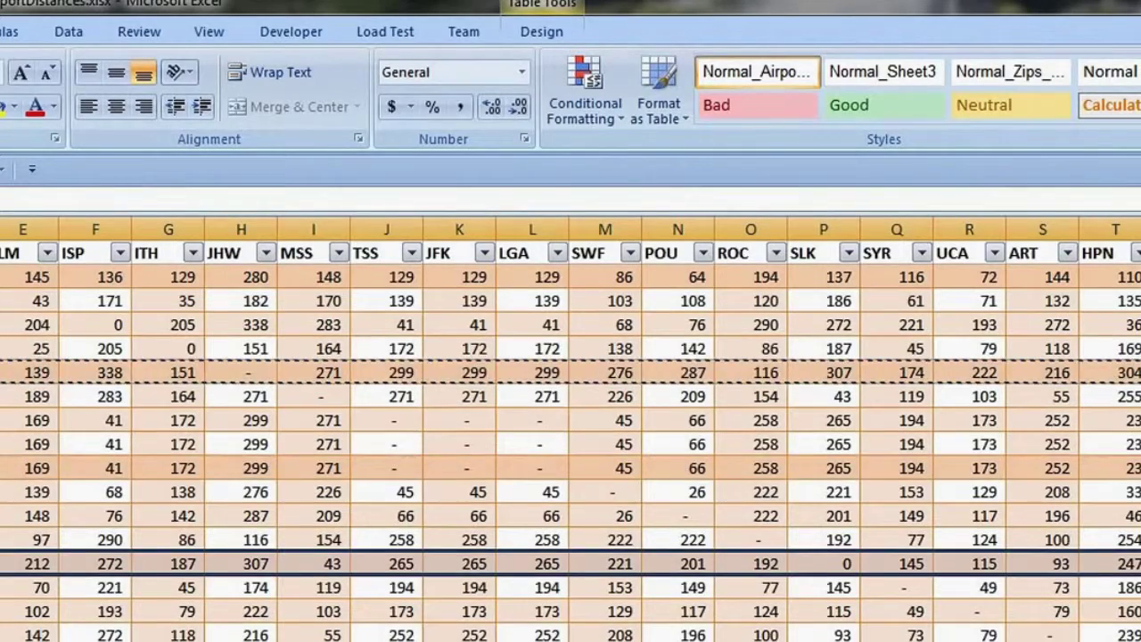
{"action": "key", "text": "Return"}
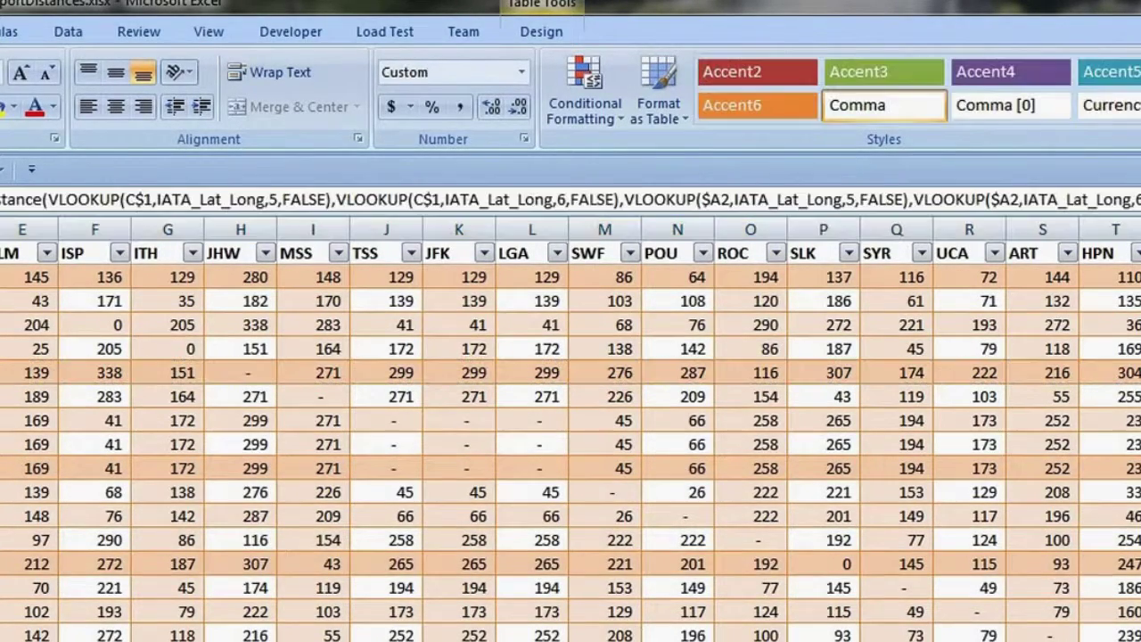
{"action": "left_click", "coordinate": [12, 107]}
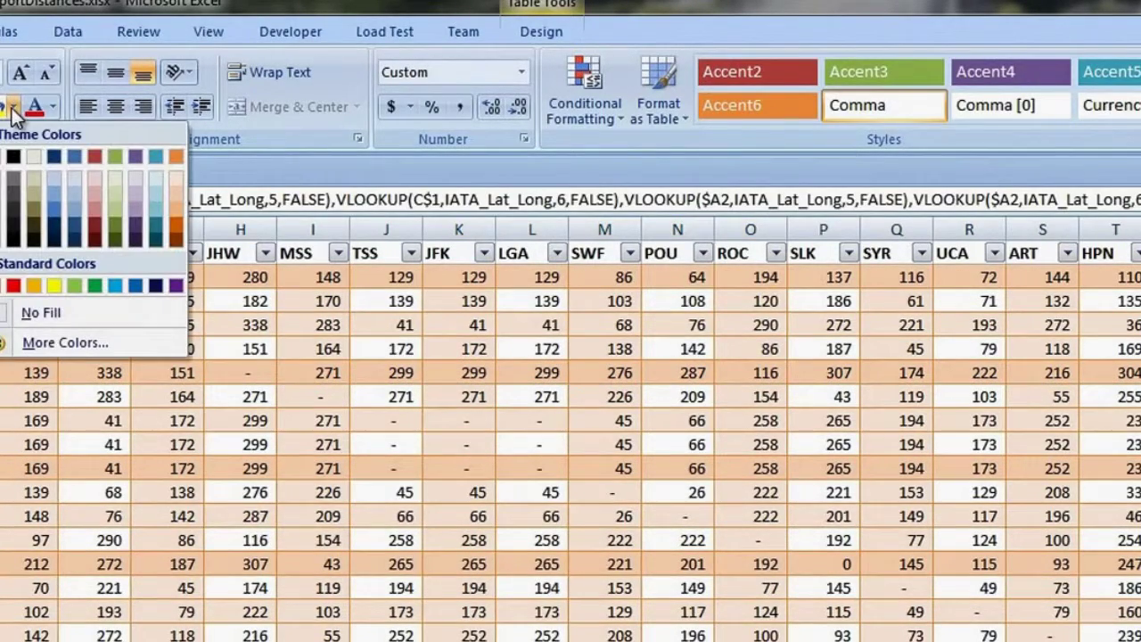
{"action": "left_click", "coordinate": [157, 176]}
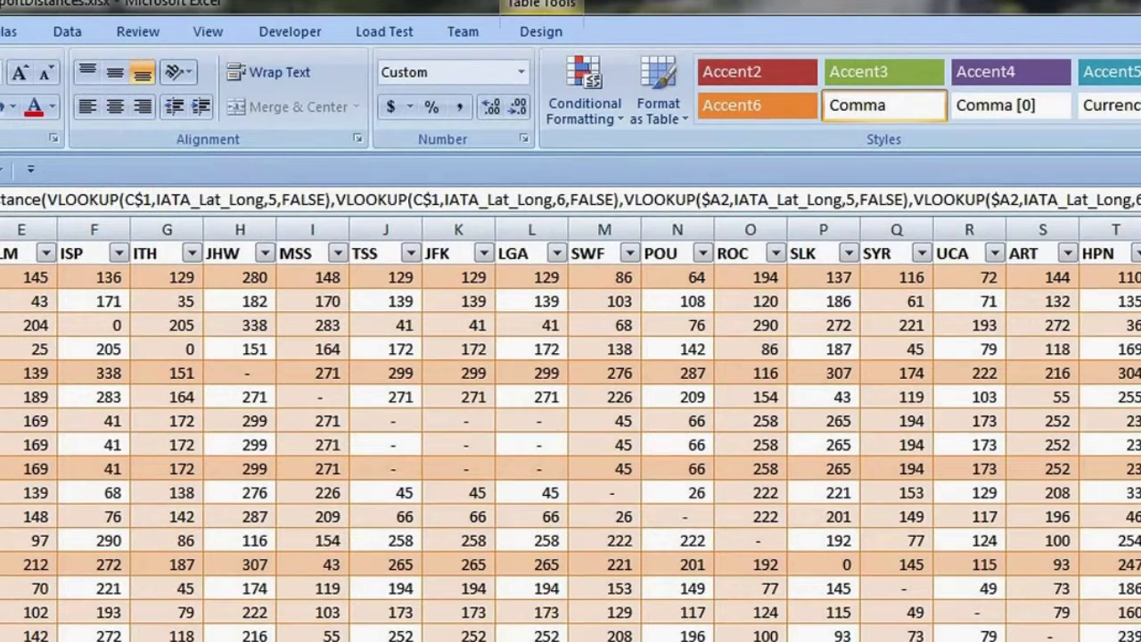
{"action": "left_click", "coordinate": [12, 107]}
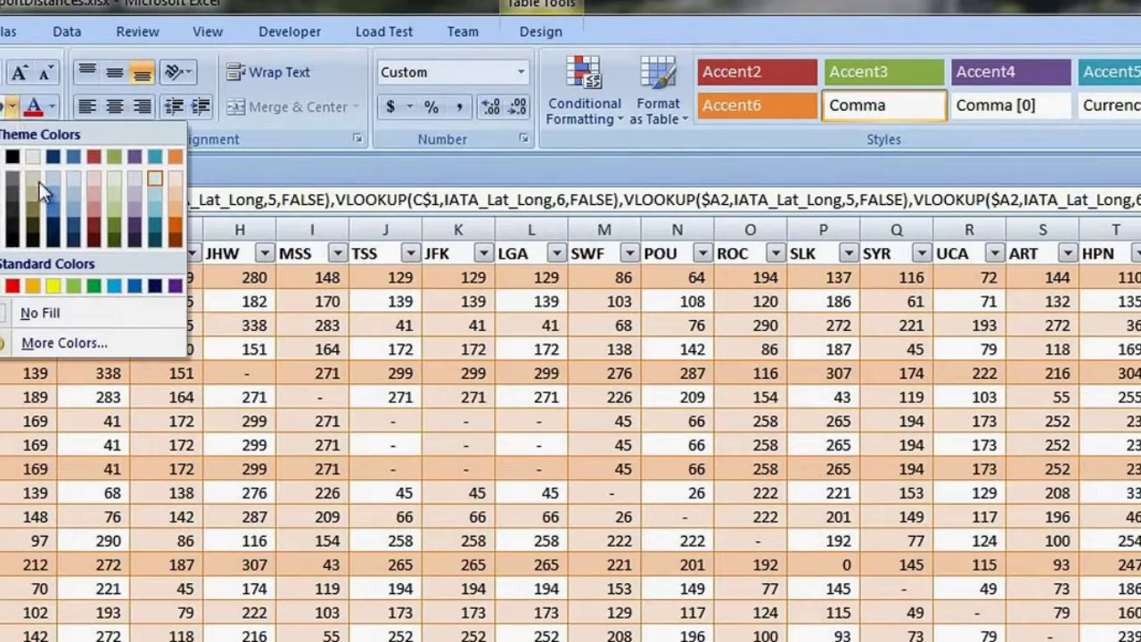
{"action": "left_click", "coordinate": [65, 343]}
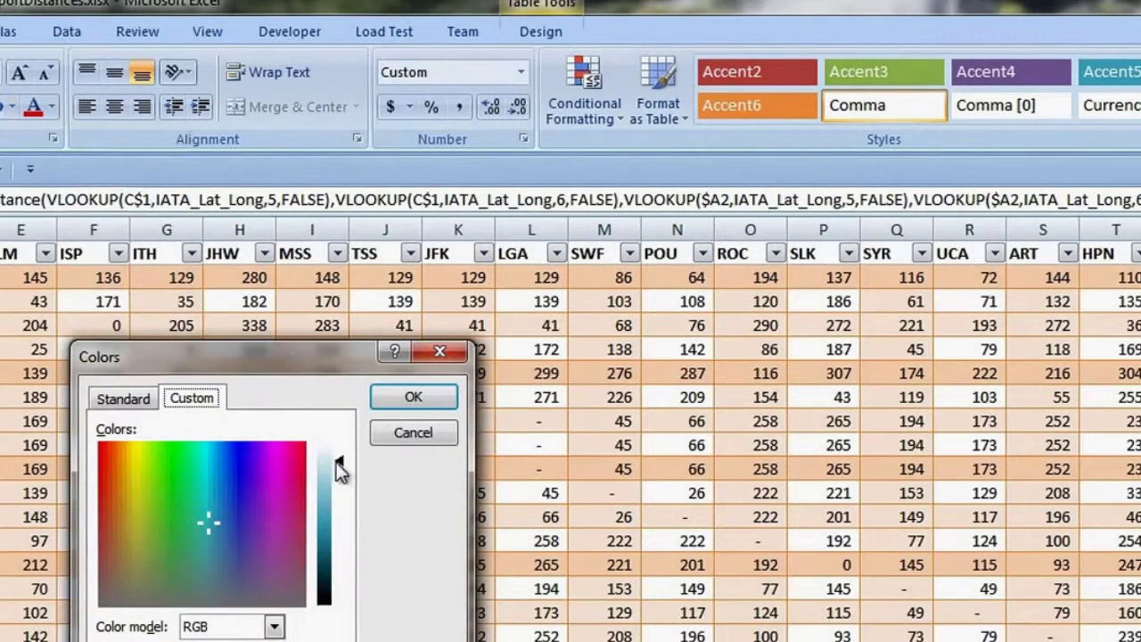
{"action": "left_click", "coordinate": [398, 402]}
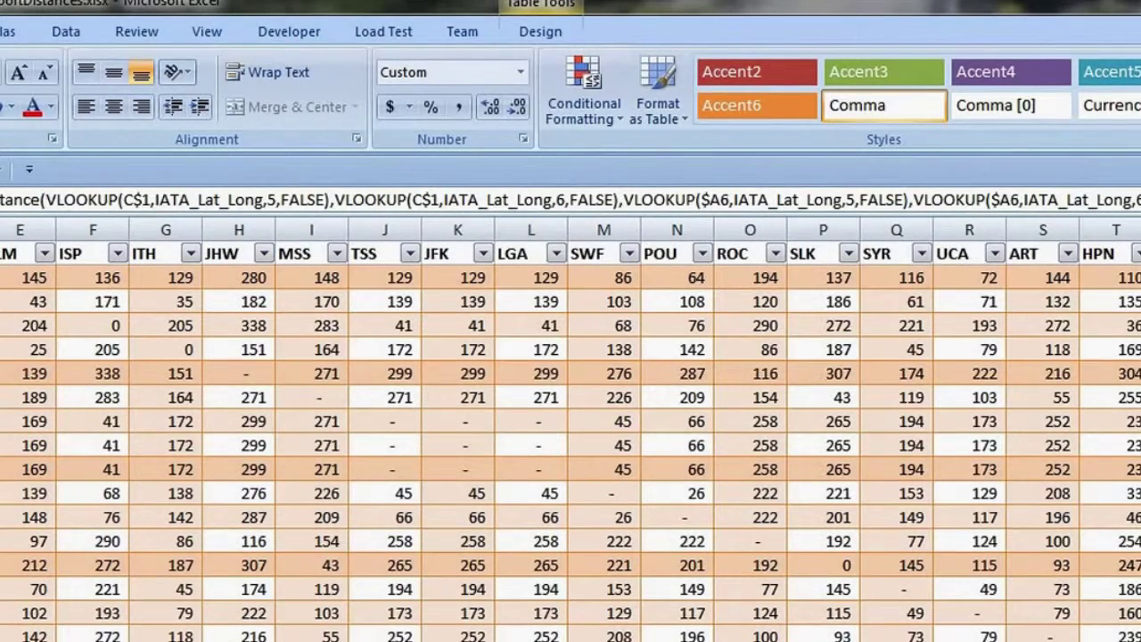
Apply the custom aqua fill to further rows lower in the table.
{"action": "key", "text": "Down"}
{"action": "key", "text": "Down"}
{"action": "key", "text": "Down"}
{"action": "key", "text": "Down"}
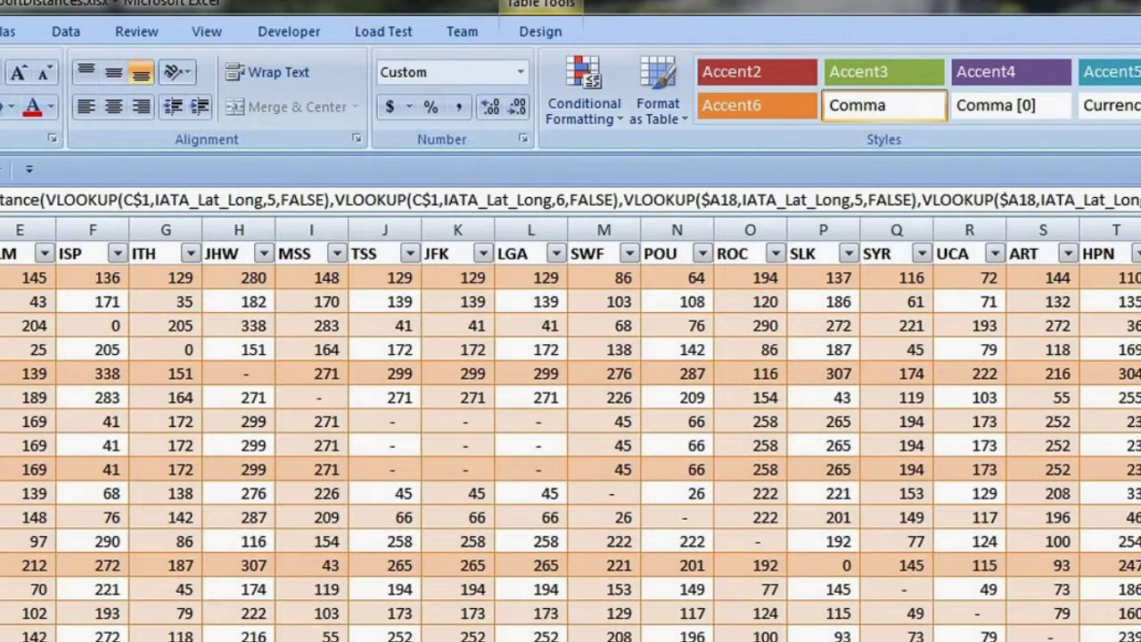
{"action": "key", "text": "Left"}
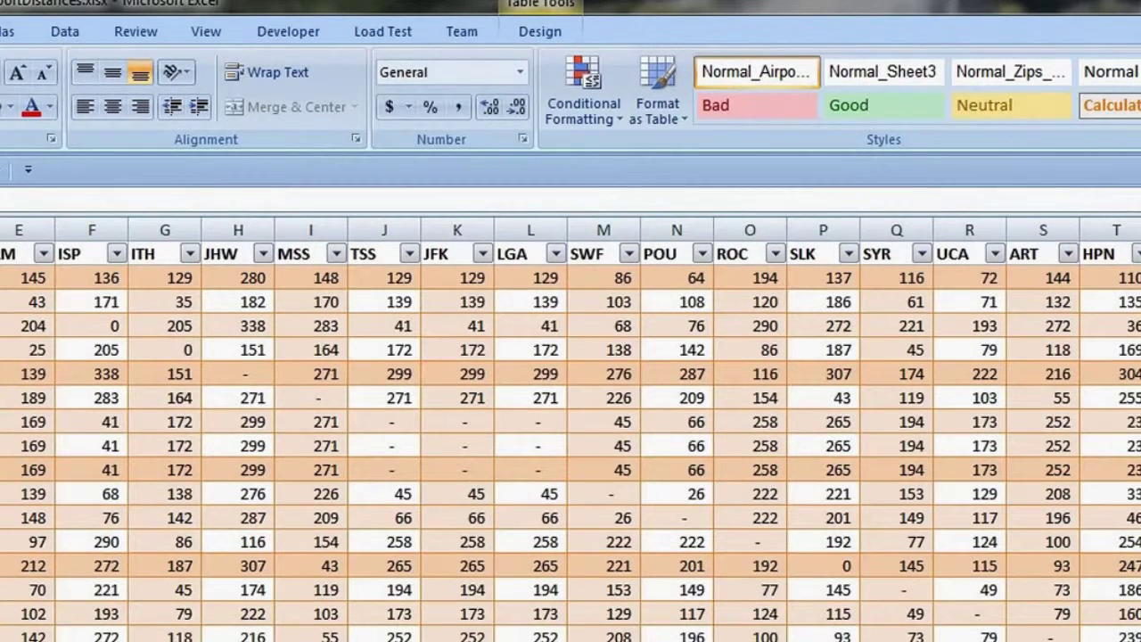
{"action": "left_click", "coordinate": [7, 106]}
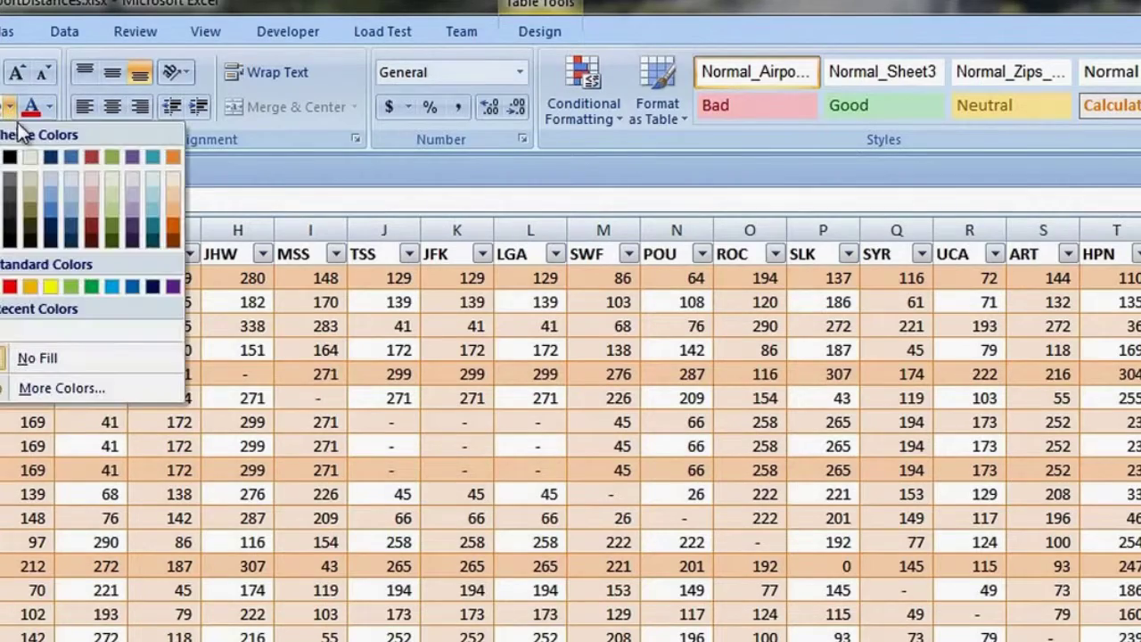
{"action": "key", "text": "Escape"}
{"action": "key", "text": "Right"}
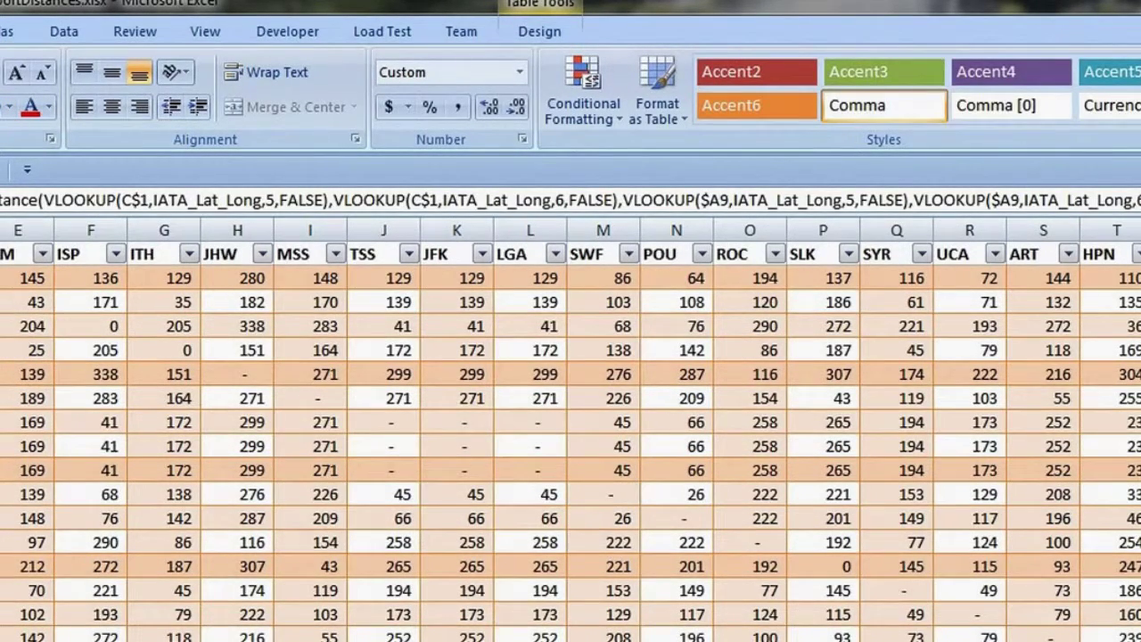
{"action": "key", "text": "Down"}
{"action": "key", "text": "Down"}
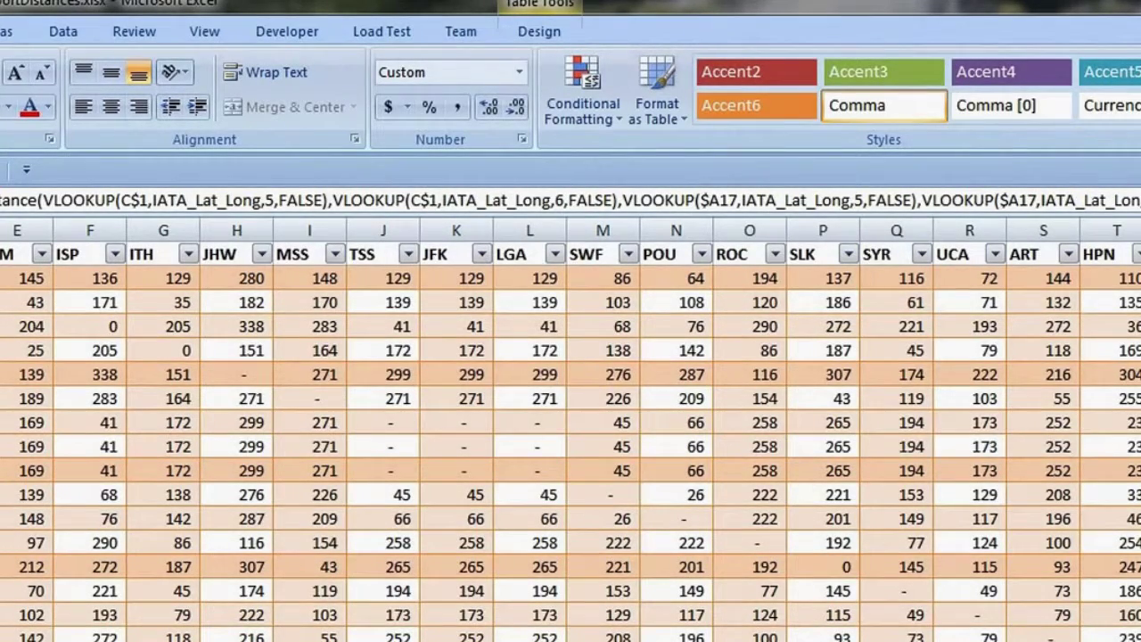
{"action": "left_click", "coordinate": [7, 107]}
{"action": "left_click", "coordinate": [79, 390]}
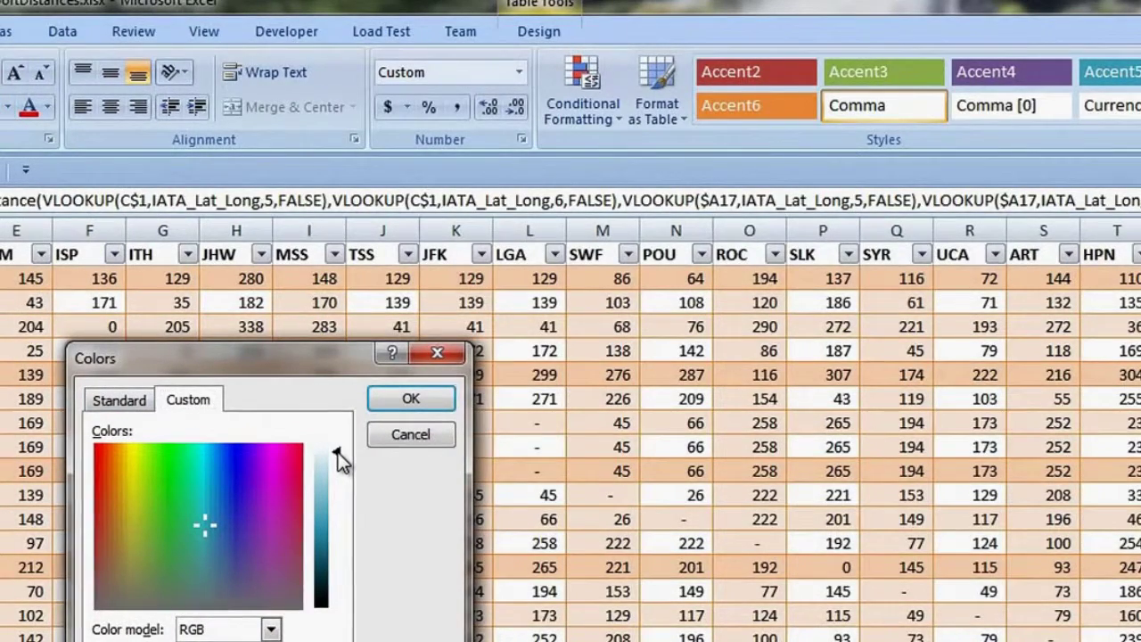
{"action": "left_click", "coordinate": [410, 399]}
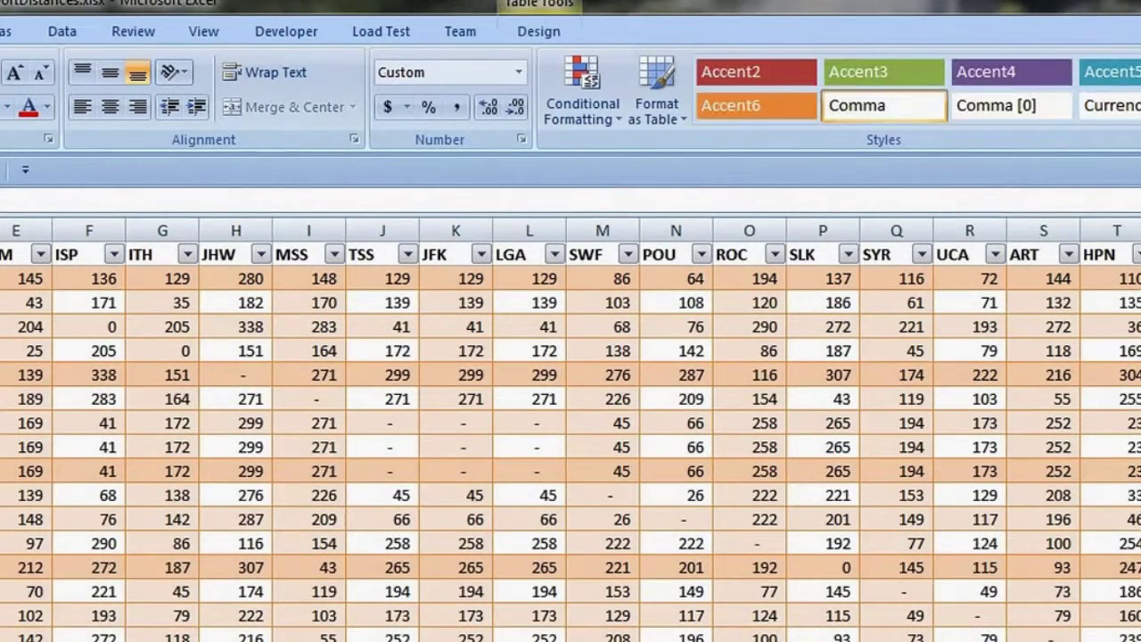
Copy column E's aqua banding to columns G, I, K, M, O, Q and S.
{"action": "left_click", "coordinate": [18, 232]}
{"action": "key", "text": "ctrl+c"}
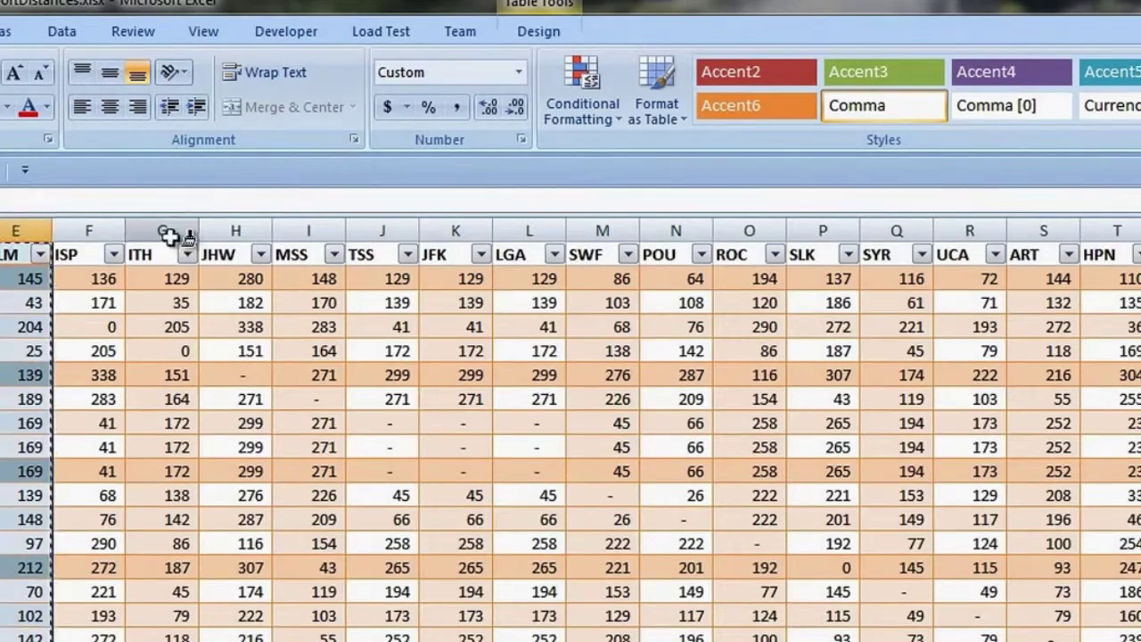
{"action": "left_click", "coordinate": [169, 236]}
{"action": "left_click", "coordinate": [312, 249]}
{"action": "left_click", "coordinate": [454, 250]}
{"action": "left_click", "coordinate": [607, 252]}
{"action": "left_click", "coordinate": [753, 252]}
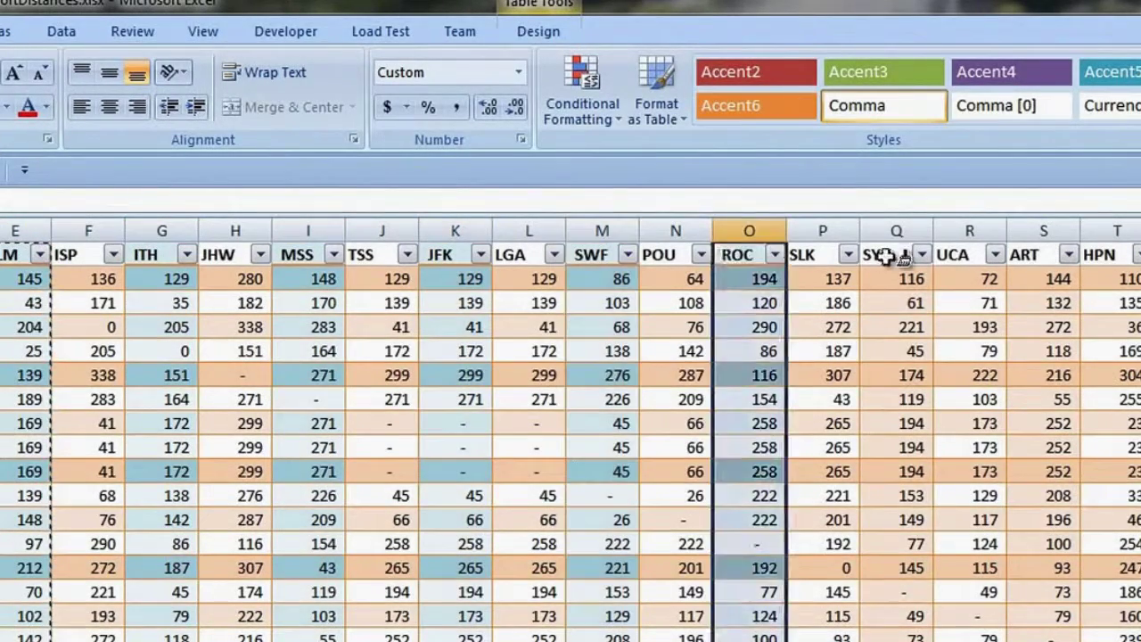
{"action": "left_click", "coordinate": [887, 256]}
{"action": "left_click", "coordinate": [1039, 254]}
Turn off the filter arrows and right-align the header row with a new text colour.
{"action": "left_click", "coordinate": [60, 31]}
{"action": "left_click", "coordinate": [265, 89]}
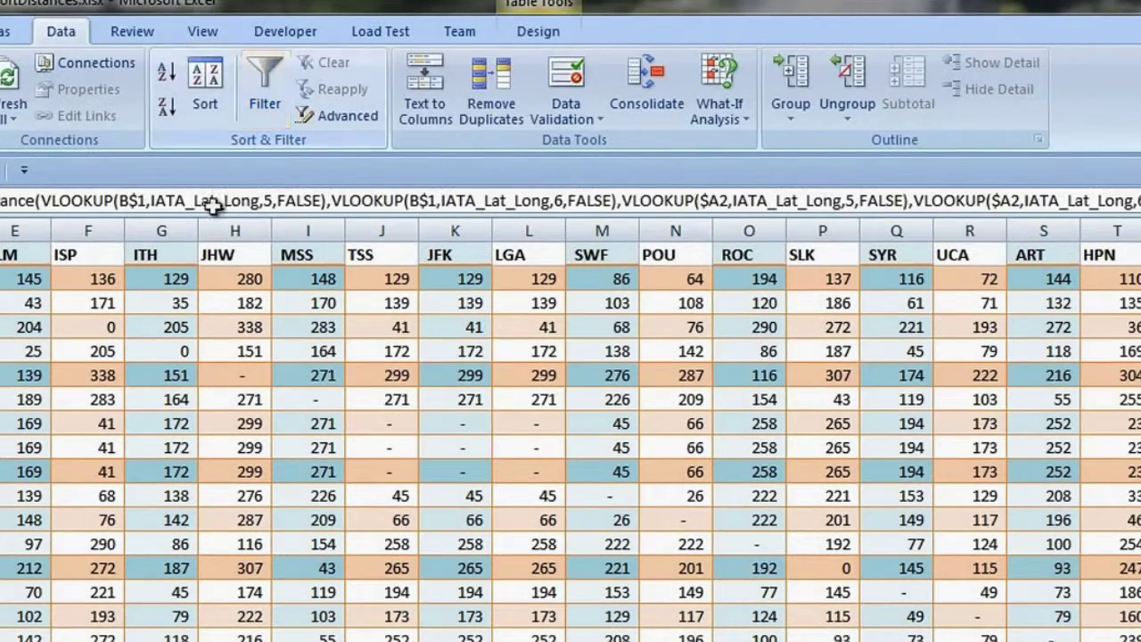
{"action": "left_click_drag", "start_coordinate": [18, 257], "coordinate": [1108, 254]}
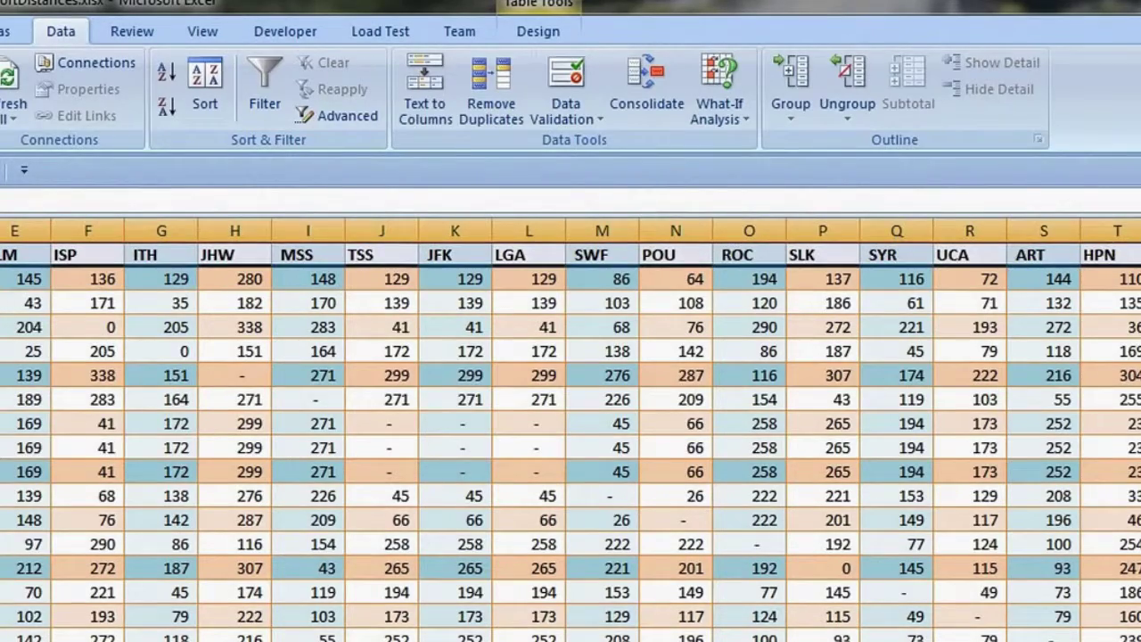
{"action": "left_click", "coordinate": [0, 31]}
{"action": "left_click", "coordinate": [135, 106]}
{"action": "left_click", "coordinate": [49, 110]}
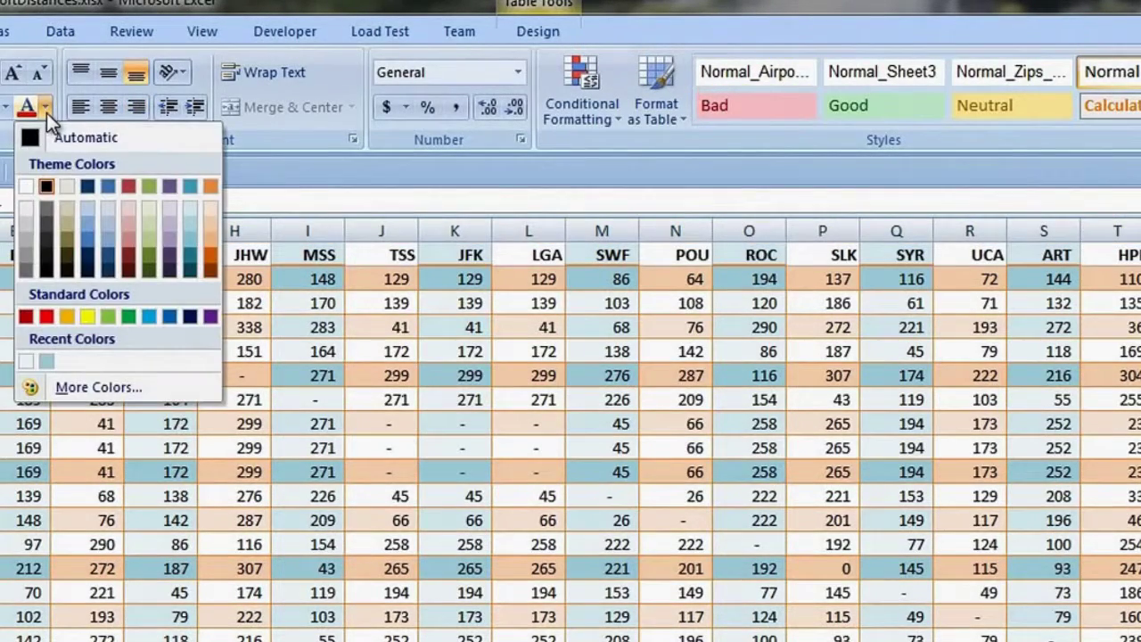
{"action": "left_click", "coordinate": [44, 186]}
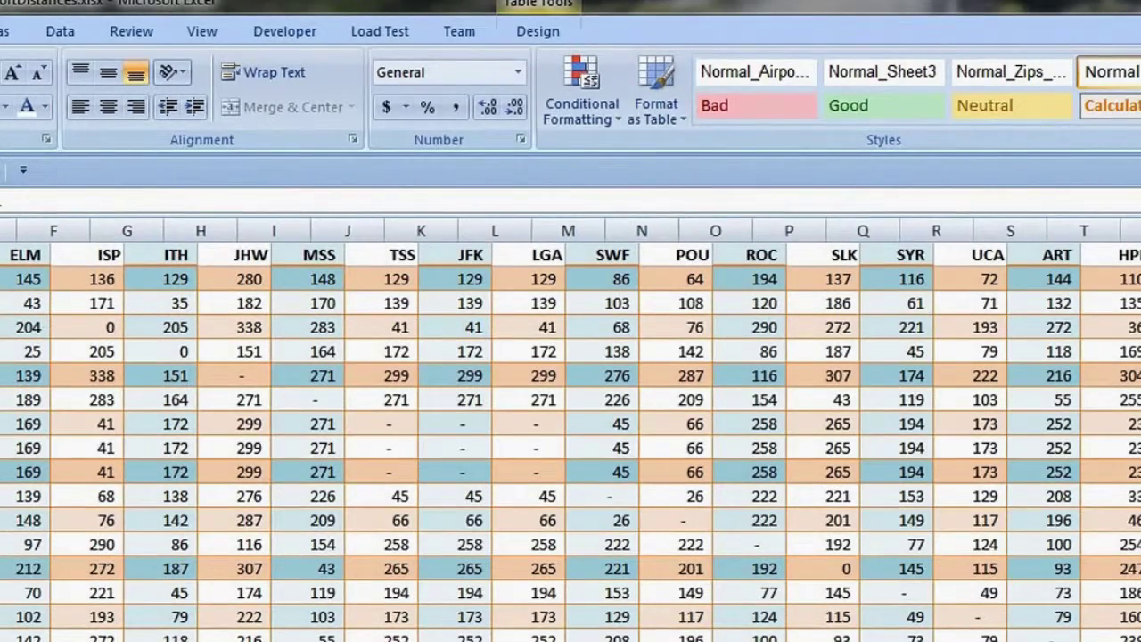
Add a Cell Value less than or equal to 50 rule with bold dark red font.
{"action": "left_click_drag", "start_coordinate": [5, 279], "coordinate": [1132, 639]}
{"action": "left_click", "coordinate": [625, 114]}
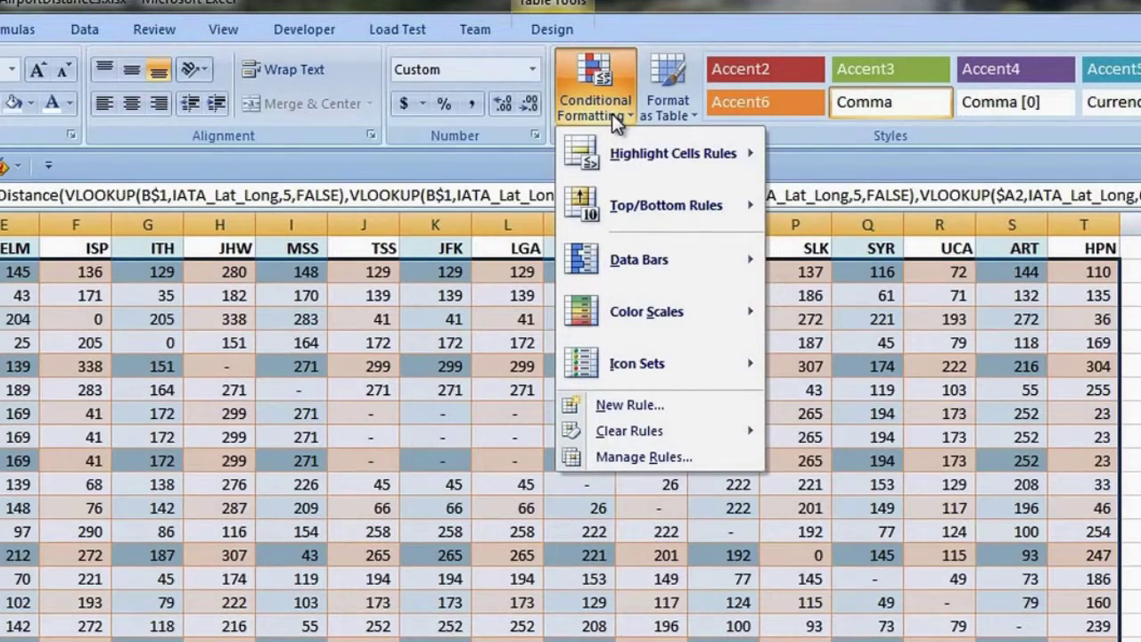
{"action": "mouse_move", "coordinate": [645, 159]}
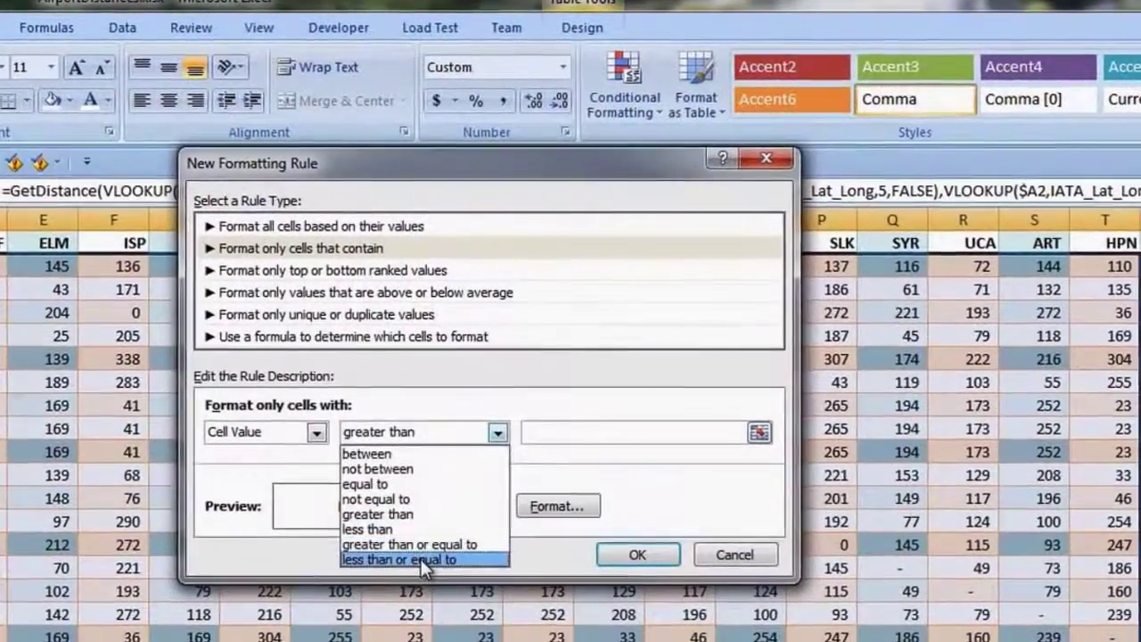
{"action": "left_click", "coordinate": [430, 586]}
{"action": "left_click", "coordinate": [607, 433]}
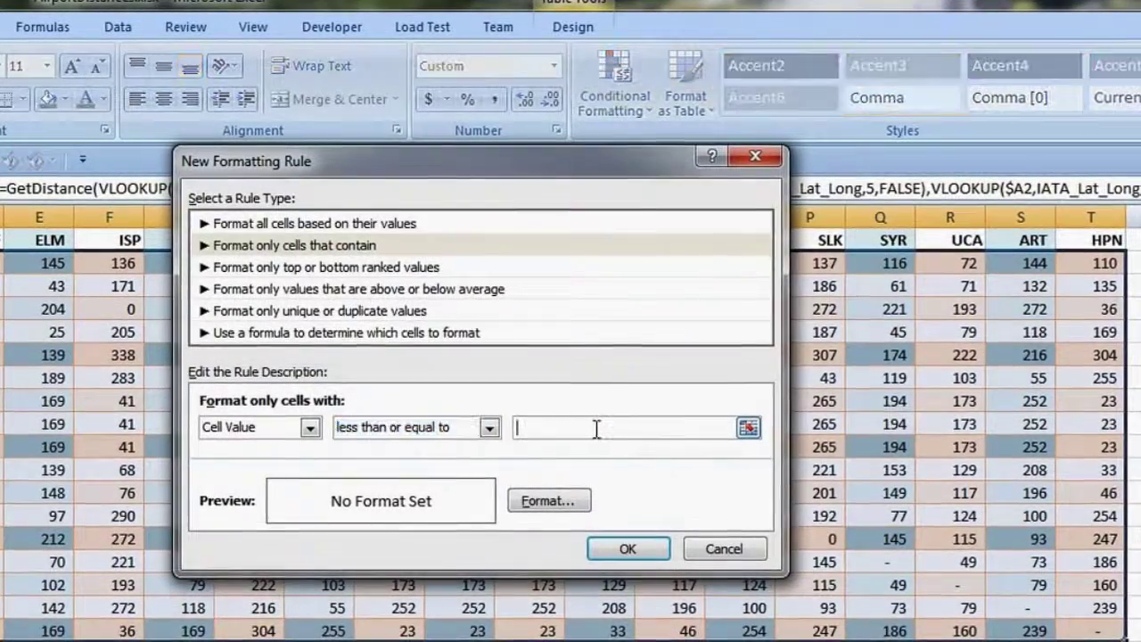
{"action": "type", "text": "50"}
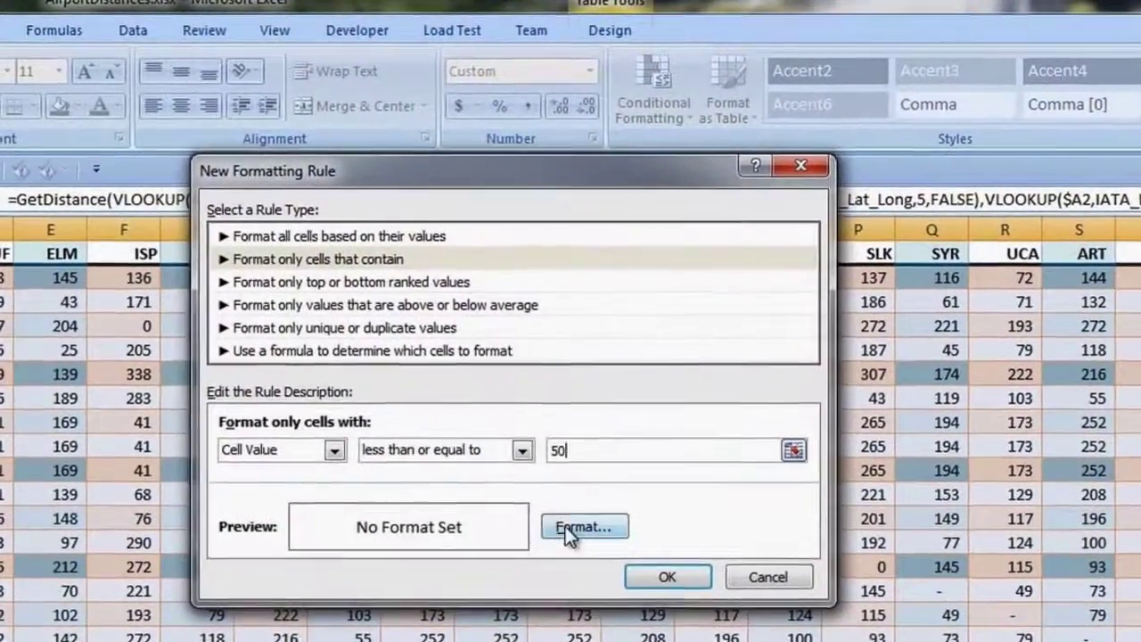
{"action": "left_click", "coordinate": [585, 527]}
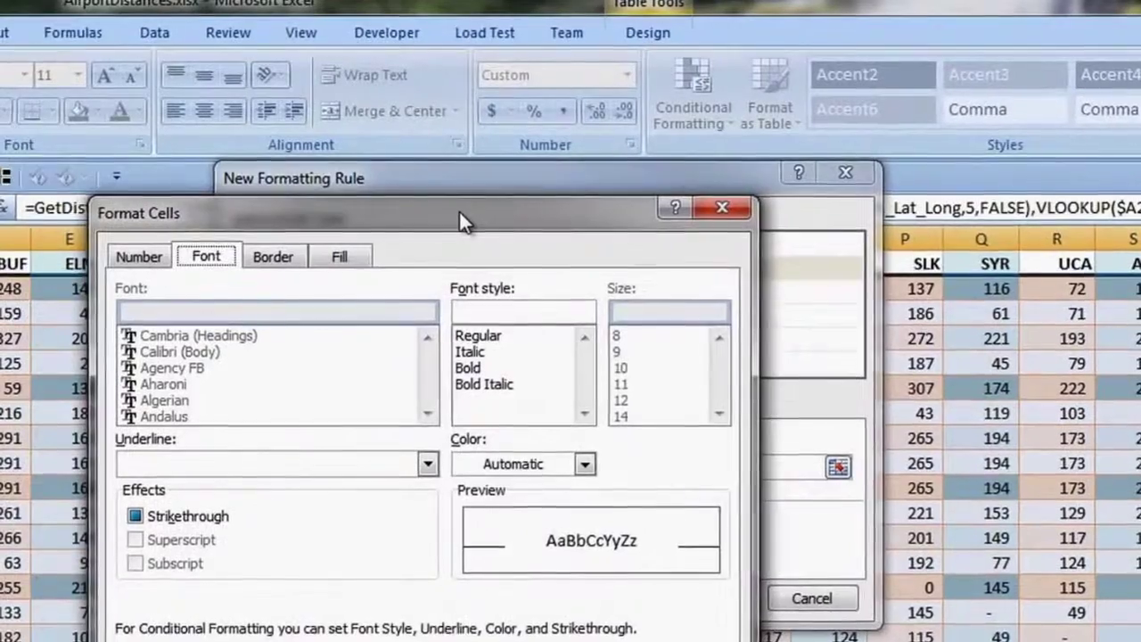
{"action": "left_click", "coordinate": [581, 458]}
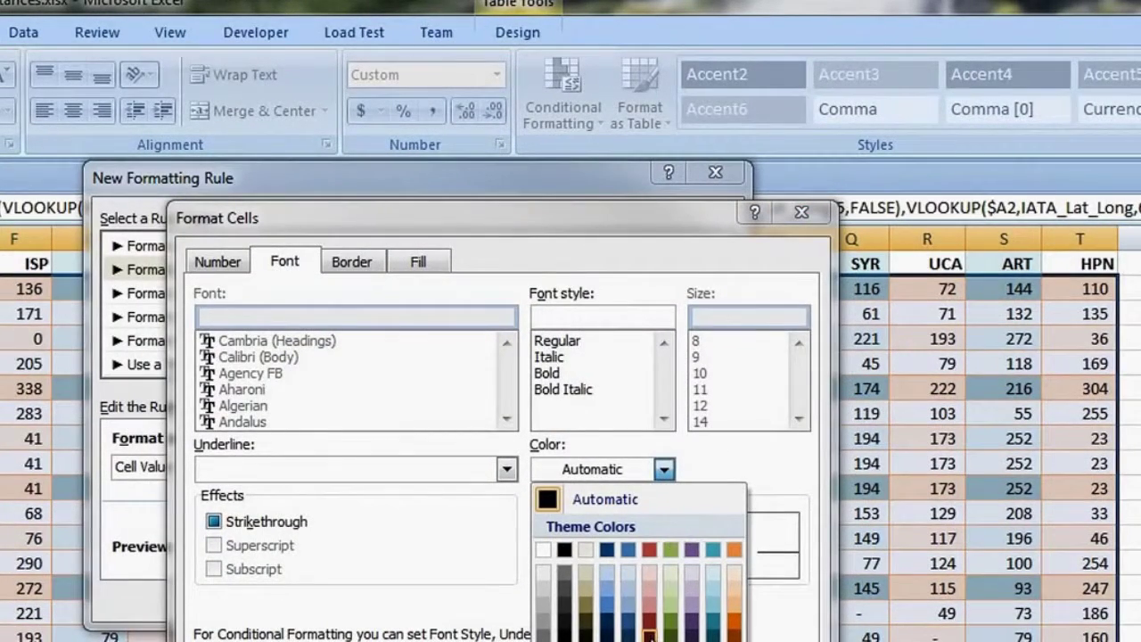
{"action": "left_click", "coordinate": [649, 636]}
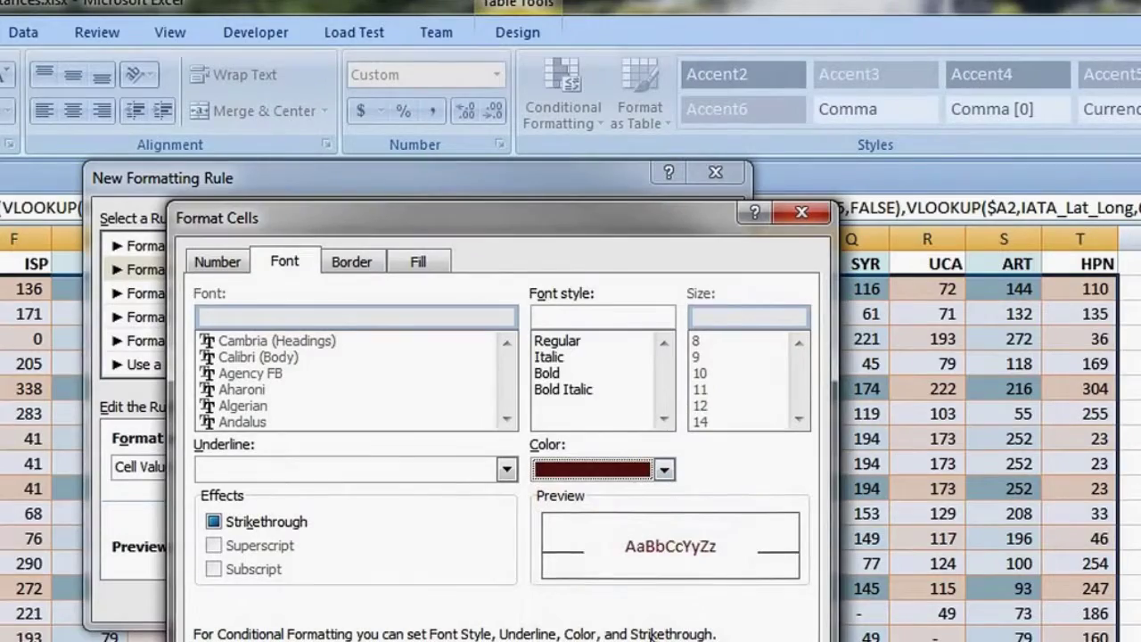
{"action": "left_click", "coordinate": [546, 373]}
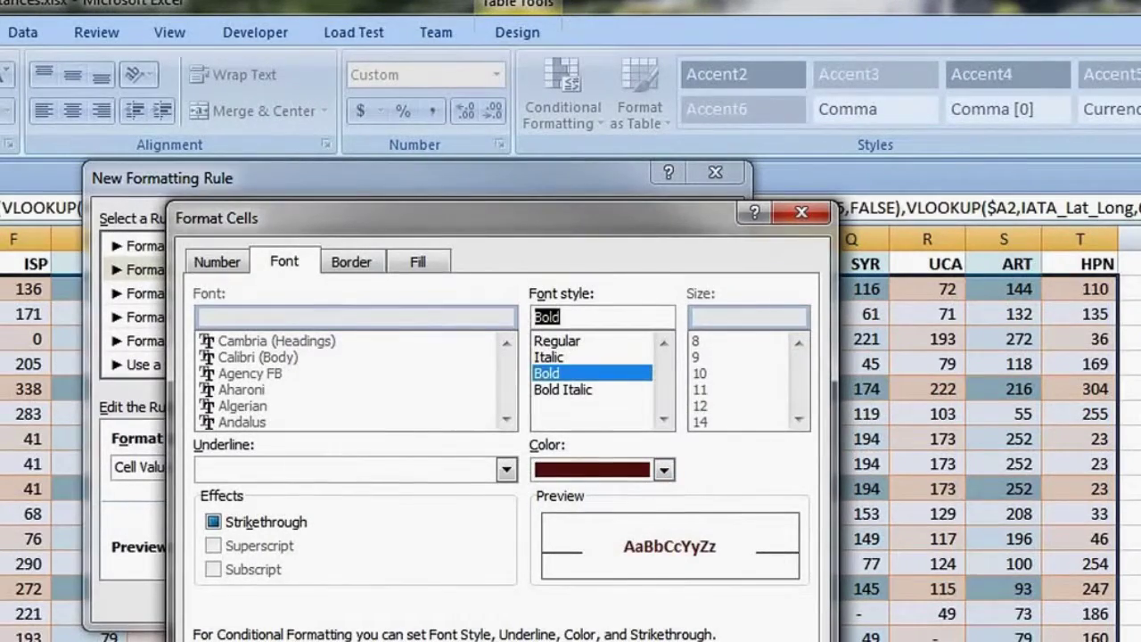
{"action": "key", "text": "Return"}
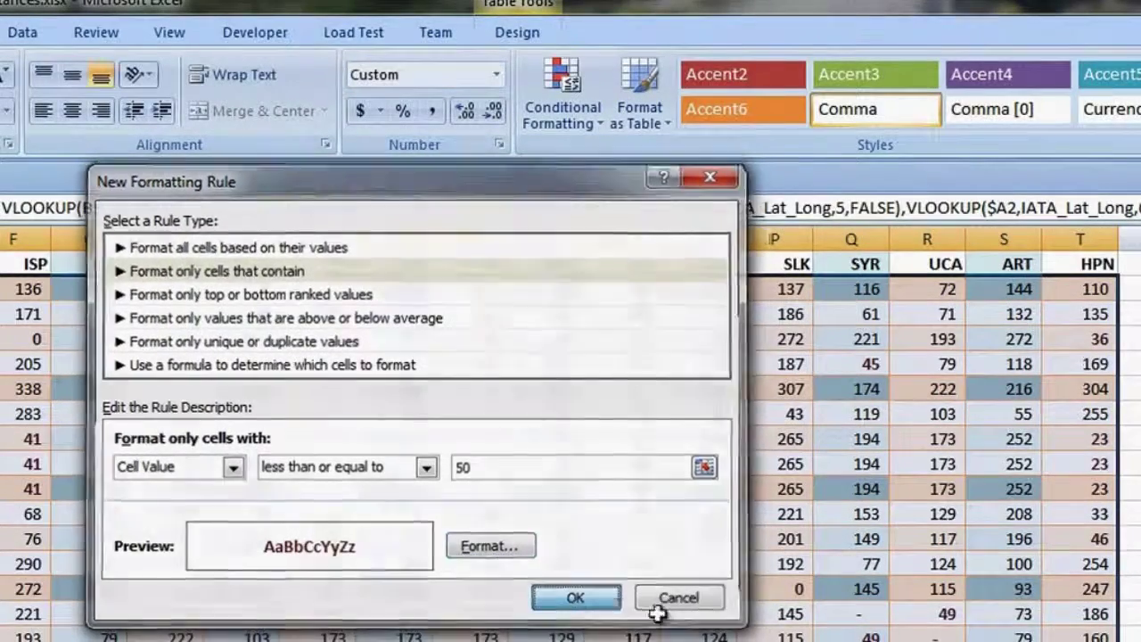
{"action": "key", "text": "Return"}
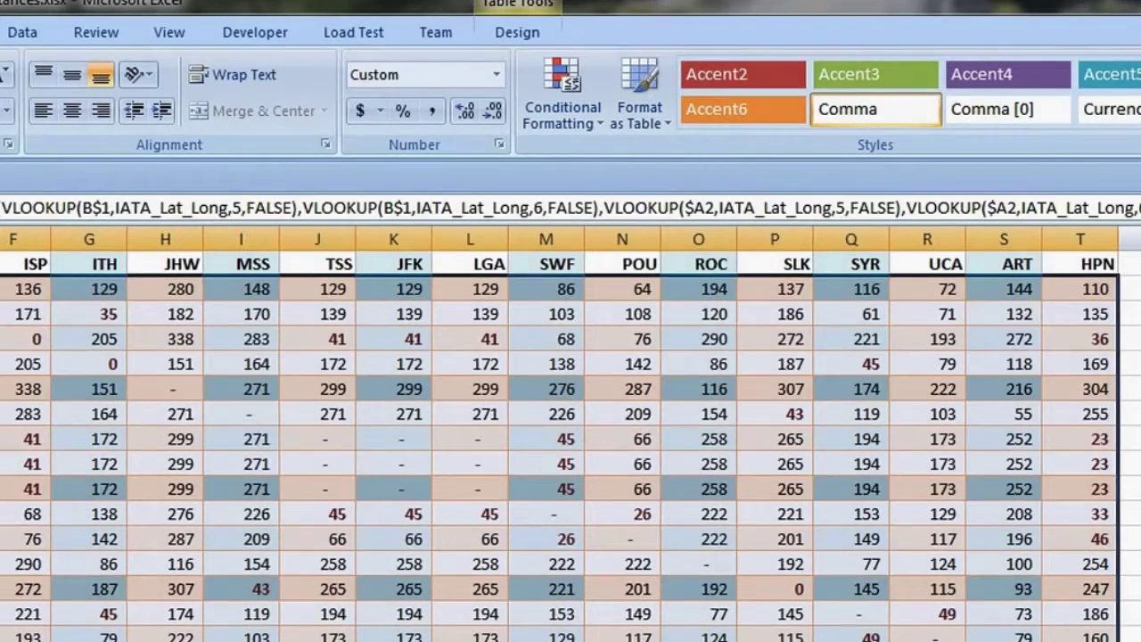
Show This Worksheet's conditional formatting rules and edit the Cell Value <= 50 rule.
{"action": "left_click", "coordinate": [698, 629]}
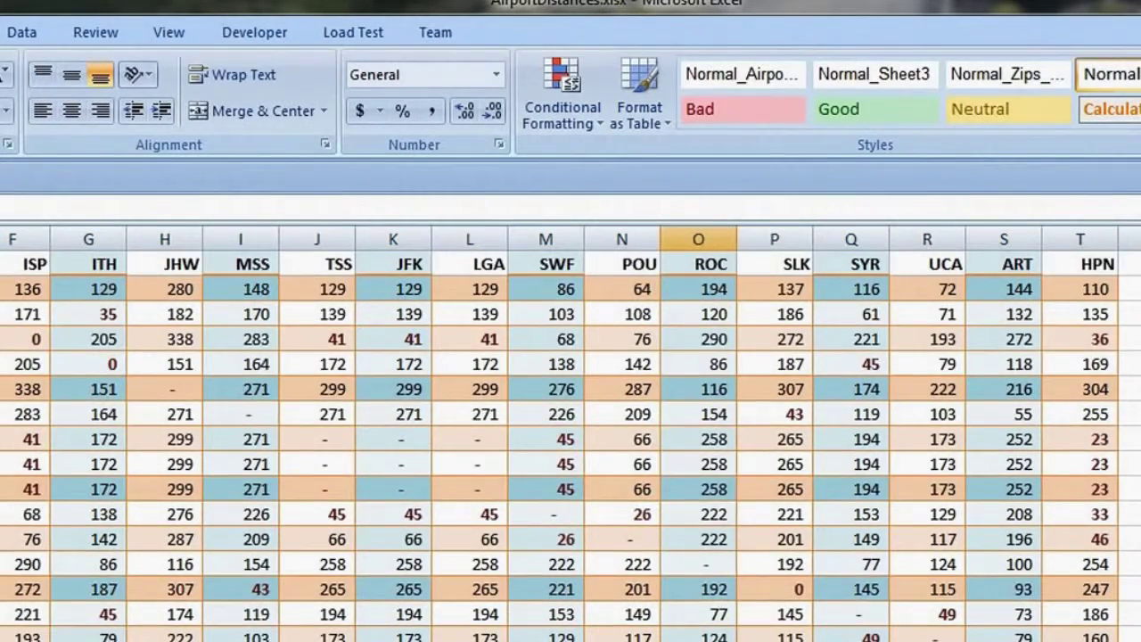
{"action": "left_click", "coordinate": [563, 98]}
{"action": "left_click", "coordinate": [616, 487]}
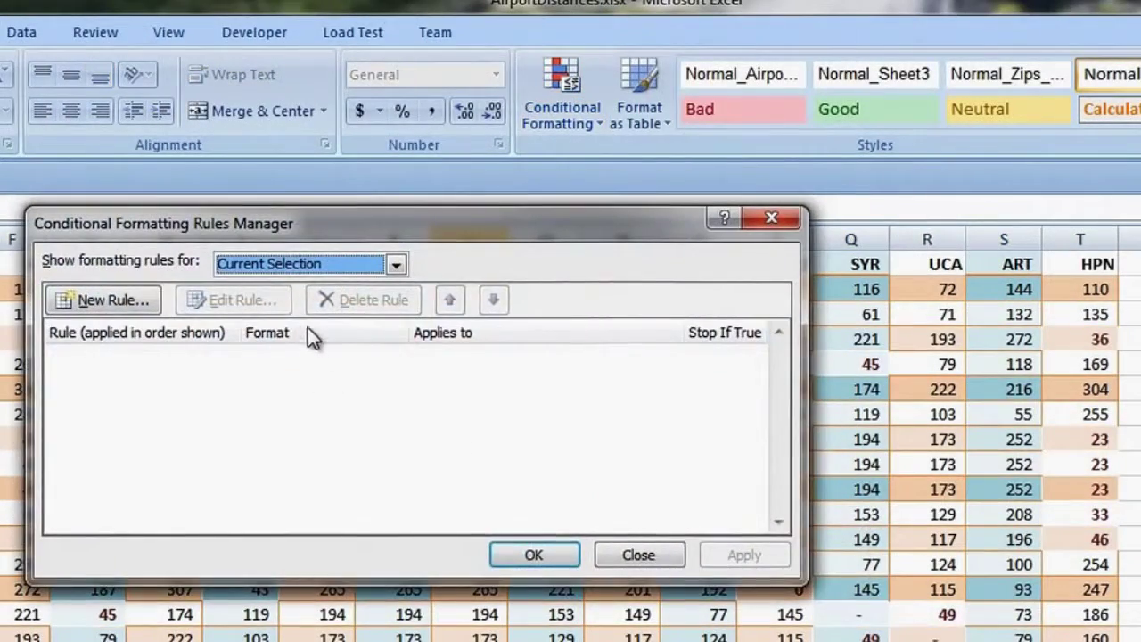
{"action": "left_click", "coordinate": [362, 266]}
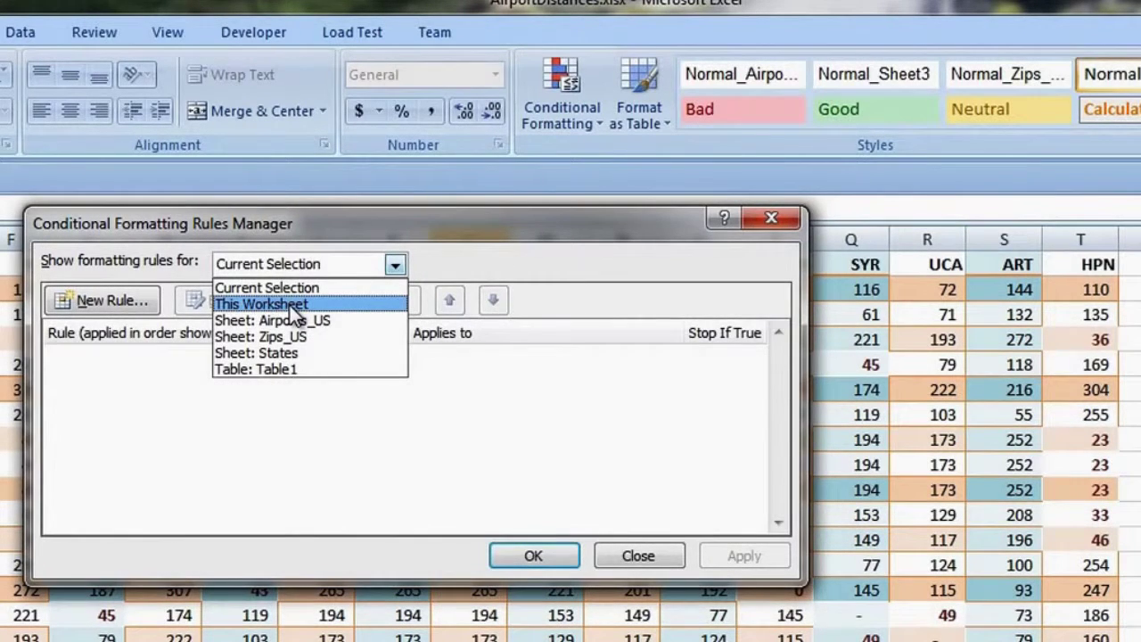
{"action": "left_click", "coordinate": [294, 307]}
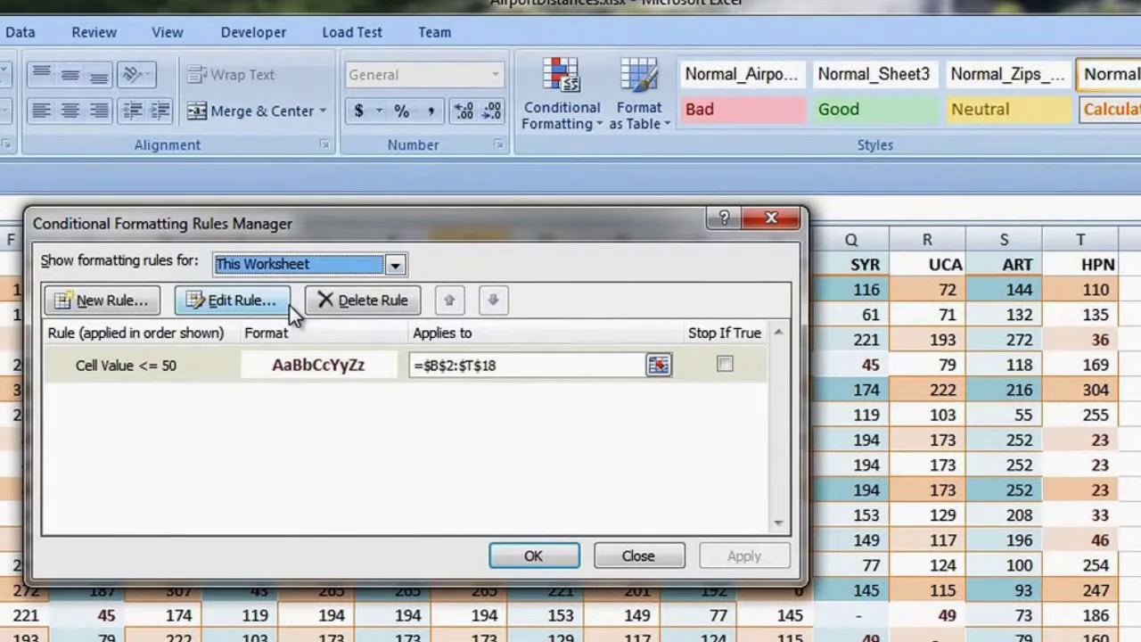
{"action": "left_click", "coordinate": [675, 364]}
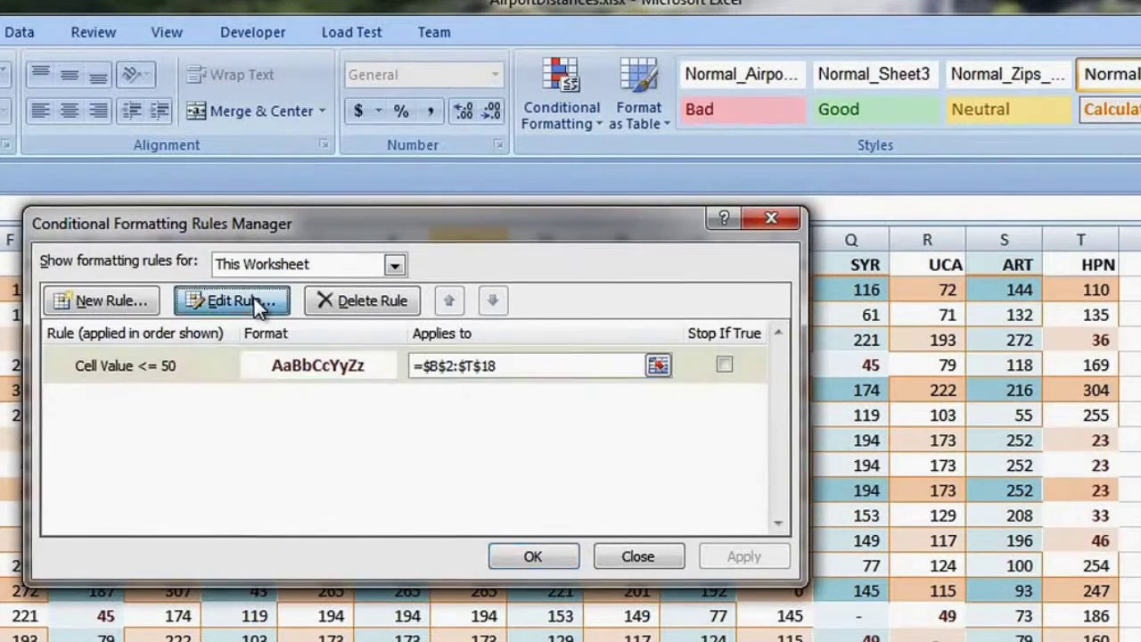
{"action": "left_click", "coordinate": [256, 302]}
Change the rule's font colour to bright red and confirm all dialogs.
{"action": "left_click", "coordinate": [489, 550]}
{"action": "left_click", "coordinate": [577, 339]}
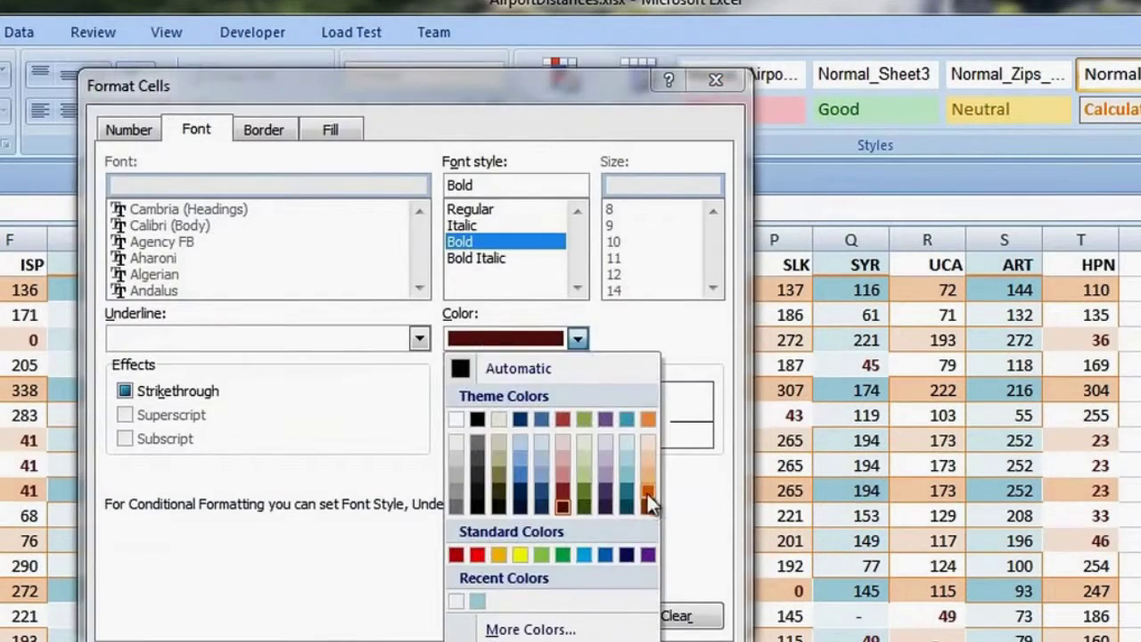
{"action": "left_click", "coordinate": [478, 554]}
{"action": "left_click", "coordinate": [600, 638]}
{"action": "left_click", "coordinate": [581, 601]}
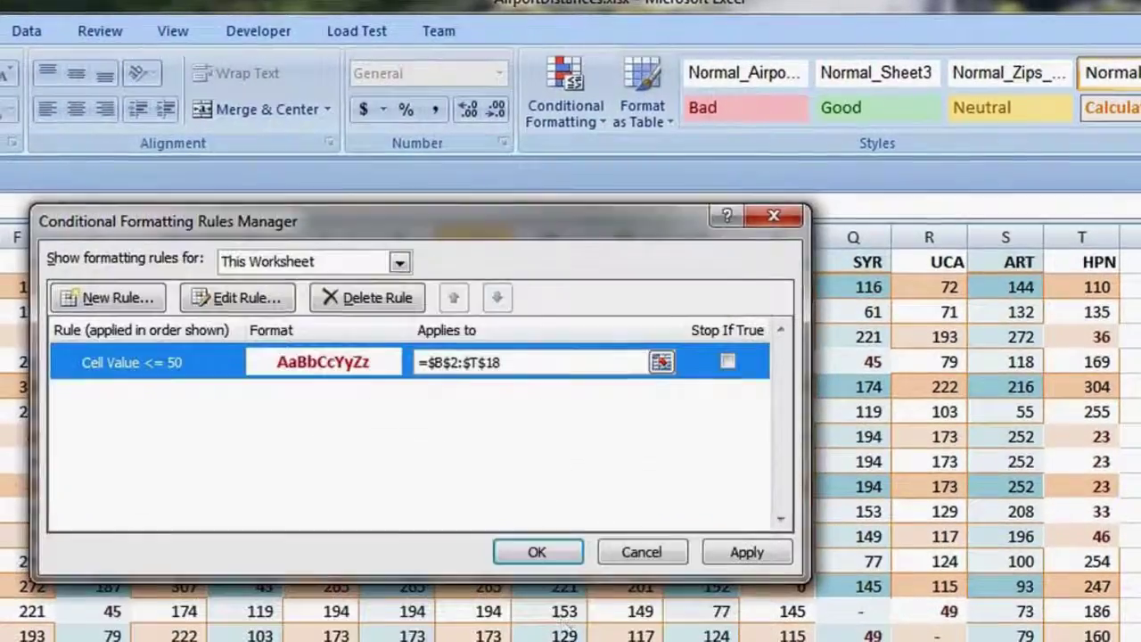
{"action": "left_click", "coordinate": [542, 545]}
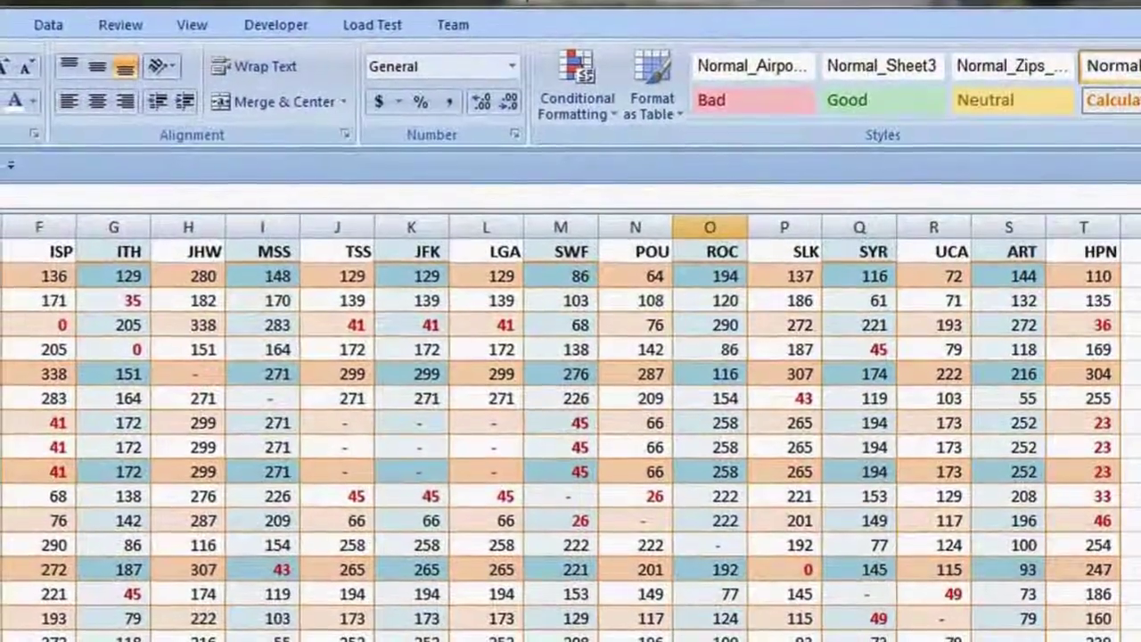